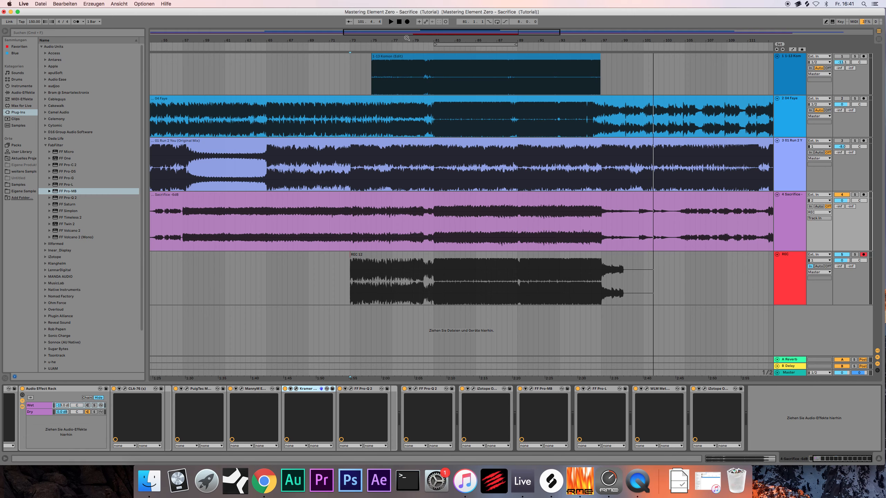
Deactivate the last six devices in the Sacrifice track's chain, from the final iZotope Ozone Imager back to the FF Pro-Q 2 before the first iZotope Ozone
left_click_drag(406, 34, 236, 34)
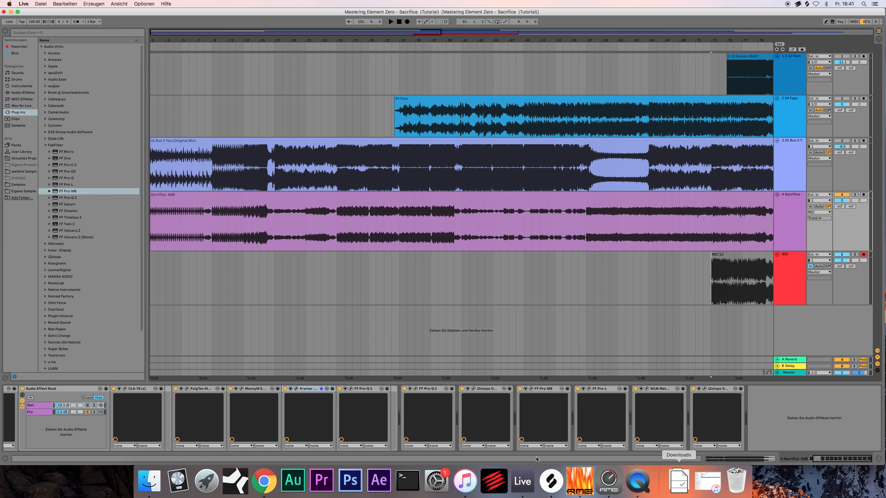
left_click(693, 389)
left_click(636, 389)
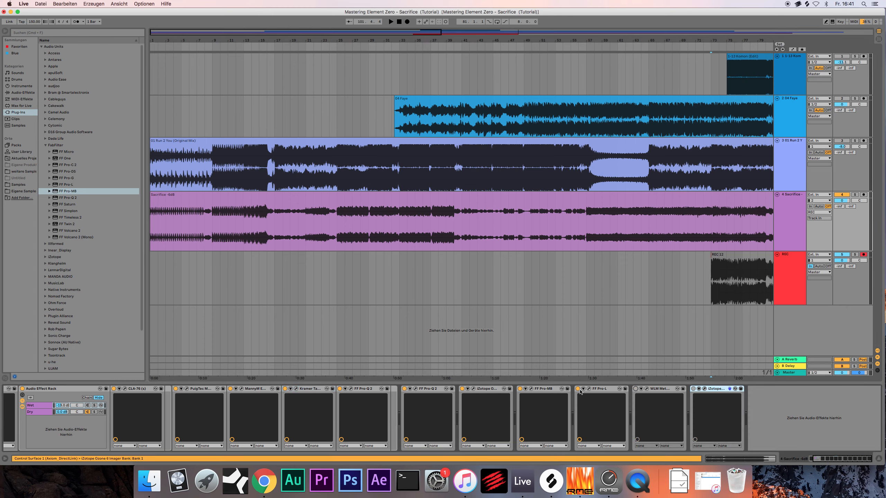
left_click(578, 389)
left_click(520, 389)
left_click(462, 389)
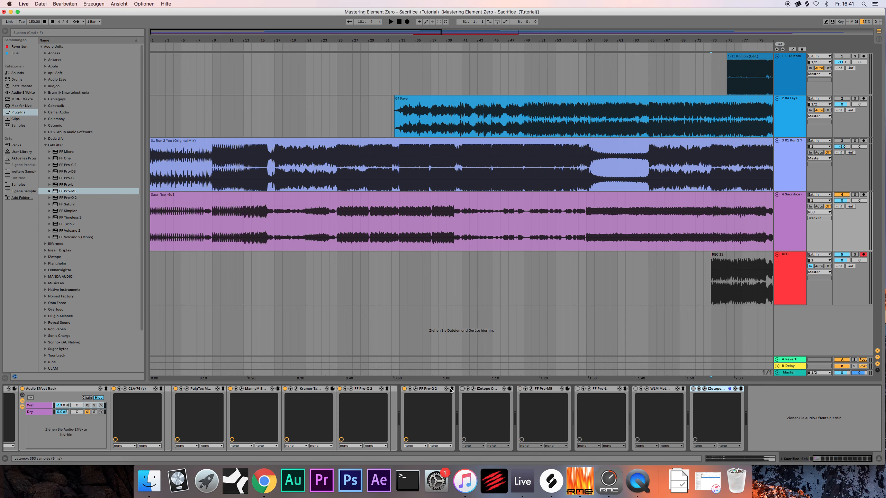
left_click(404, 389)
Deactivate the Sacrifice track's remaining devices, from the FF Pro-Q 2 after Kramer Tape back through the Audio Effect Rack to the first FF Pro-Q 2
left_click(340, 389)
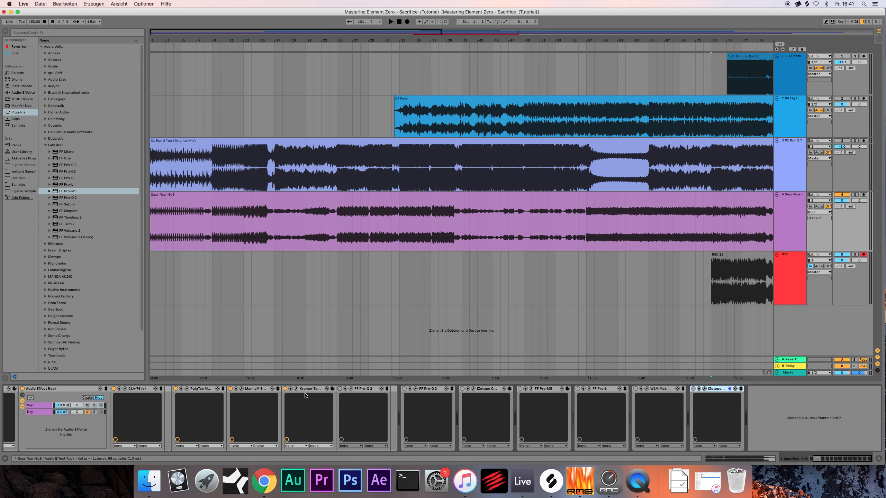
left_click(283, 391)
left_click(285, 389)
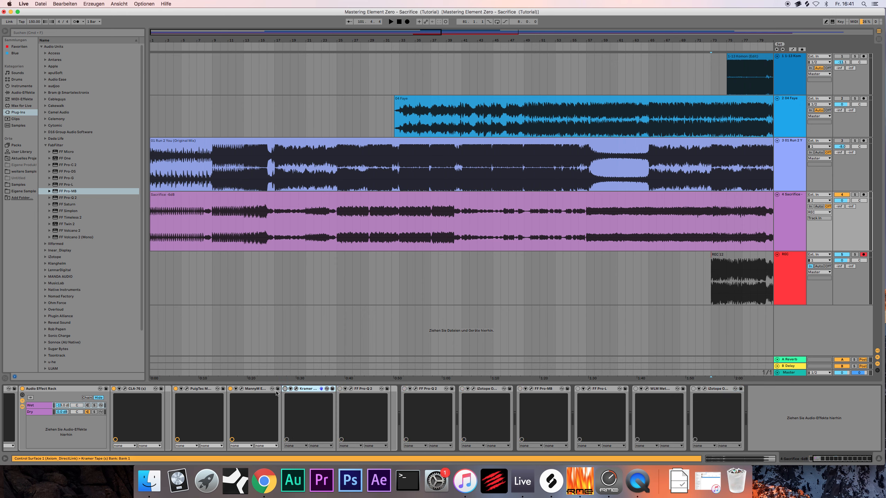
left_click(231, 389)
left_click(175, 388)
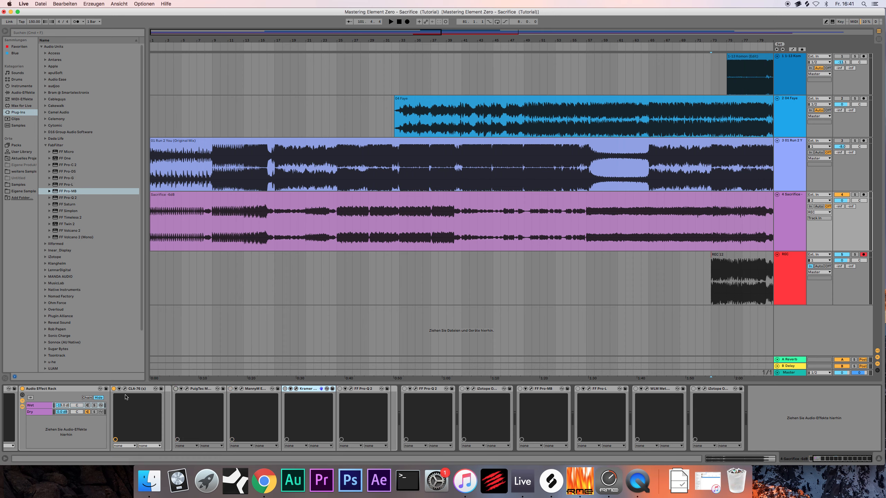
left_click(22, 389)
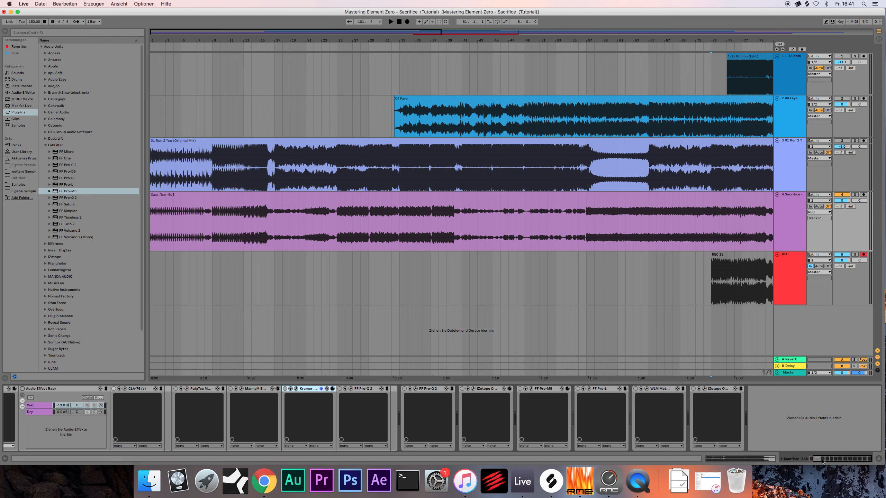
left_click_drag(822, 459, 810, 458)
left_click(17, 390)
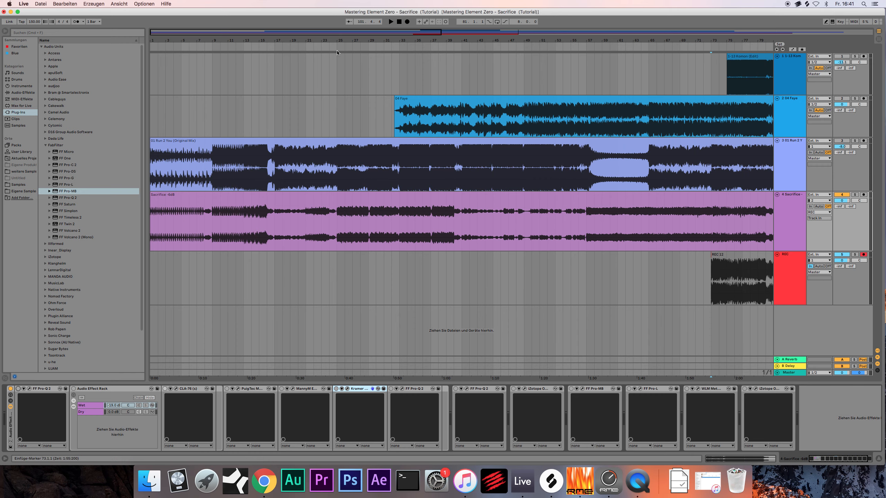
Delete the REC 12 clip from the REC track
left_click_drag(573, 41, 574, 30)
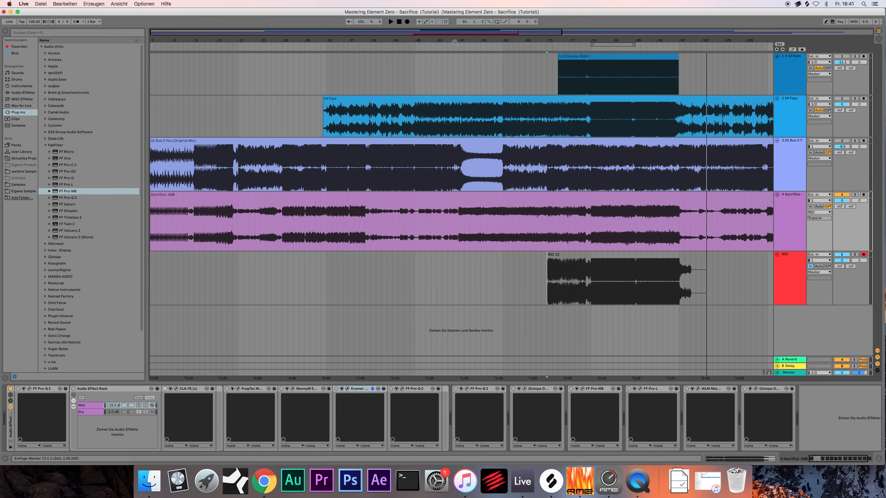
left_click_drag(445, 32, 503, 43)
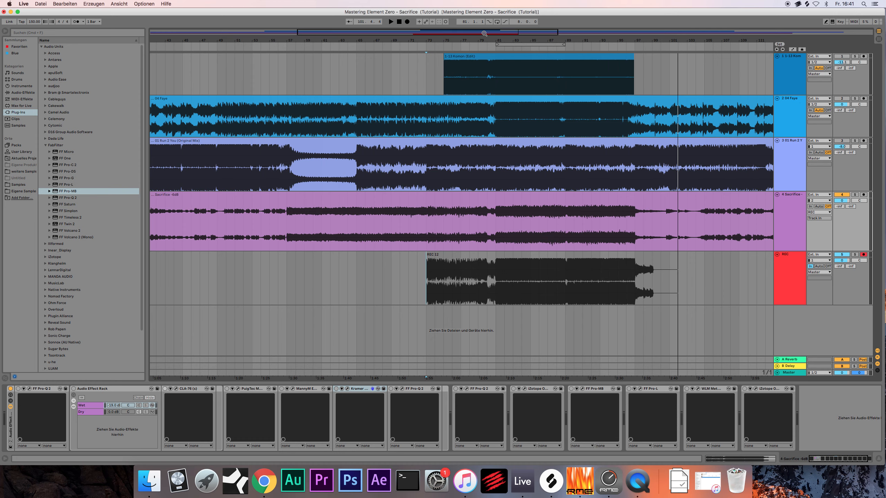
left_click_drag(484, 33, 484, 40)
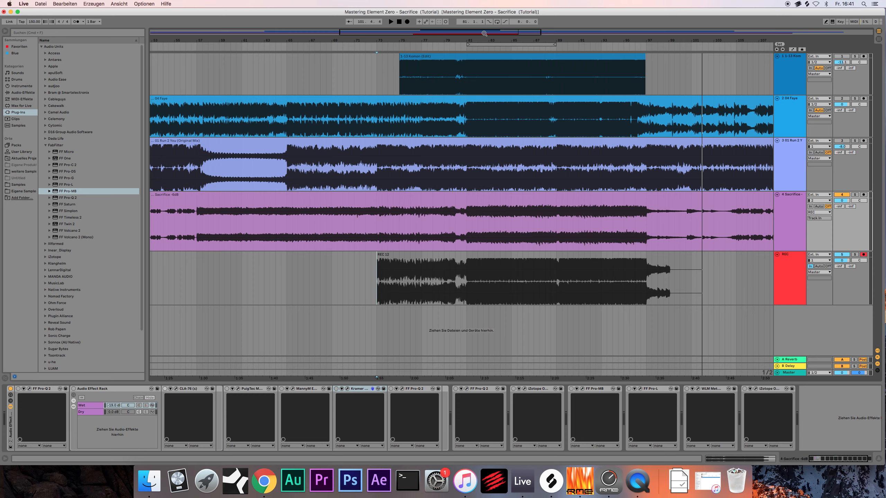
left_click(481, 255)
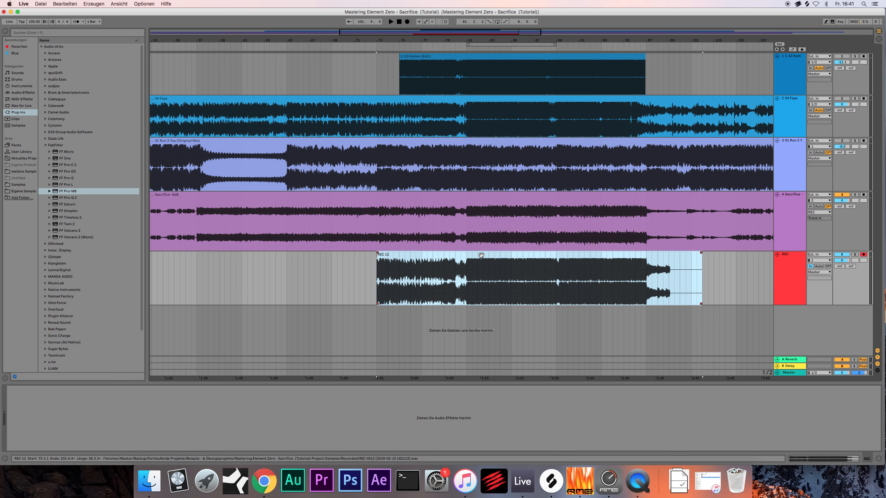
key("Delete")
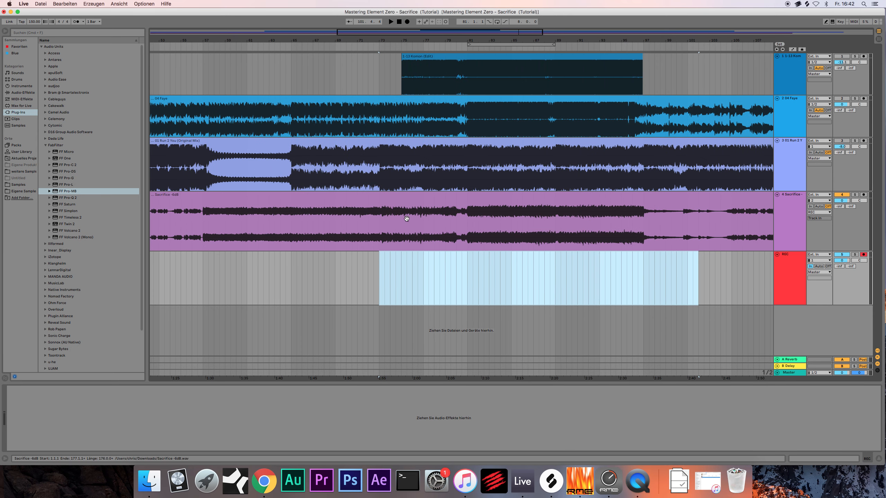
Place the insert marker at bar 73 on the REC track and play the arrangement from there
left_click(384, 272)
left_click(380, 278)
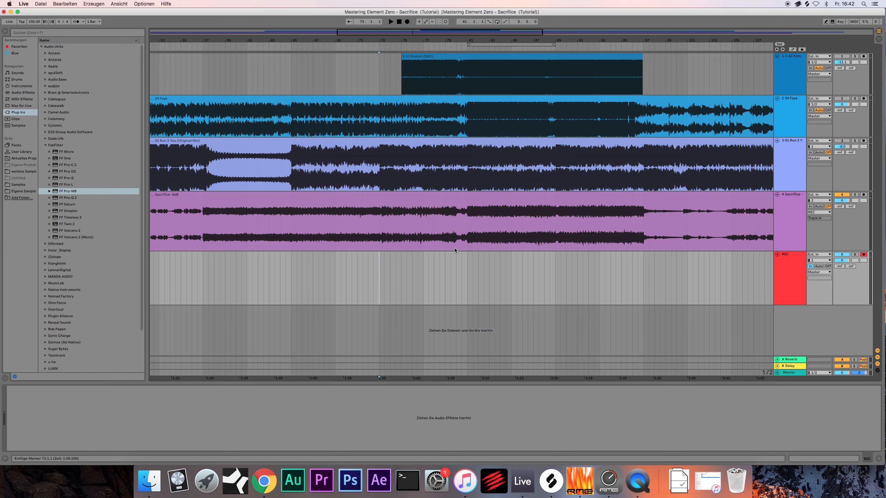
left_click_drag(481, 40, 481, 34)
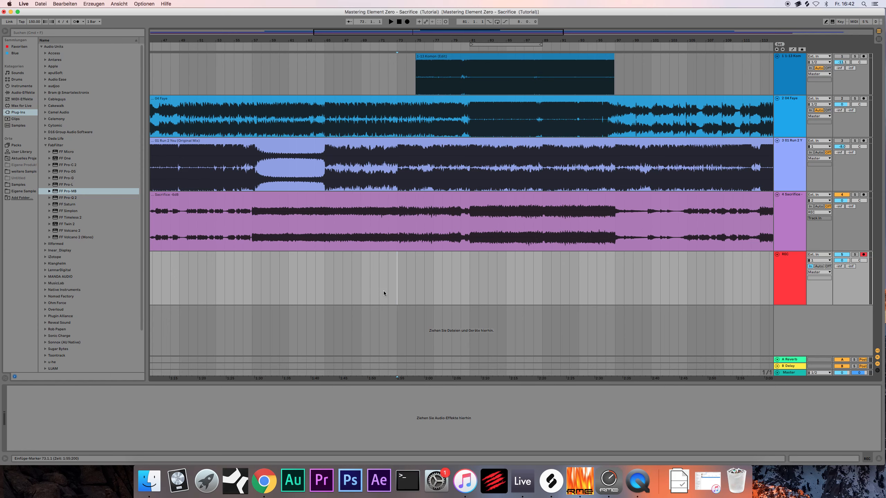
key("space")
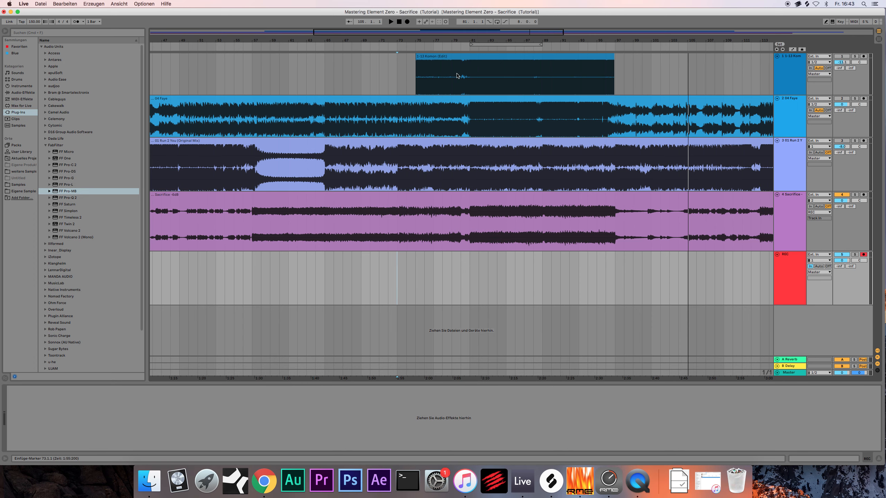
Examine the reference tracks 1-13 Komen (Edit), 04 Faye and 01 Run 2 You around the drop at bar 81
left_click(455, 57)
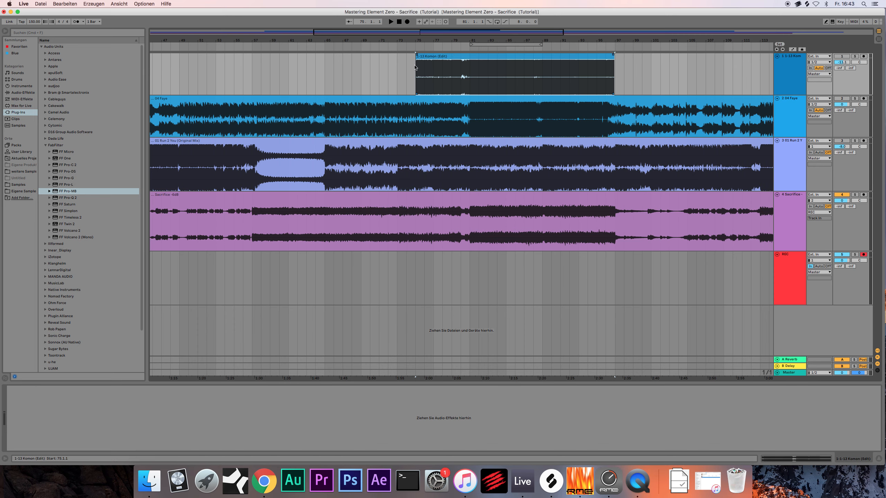
left_click(787, 59)
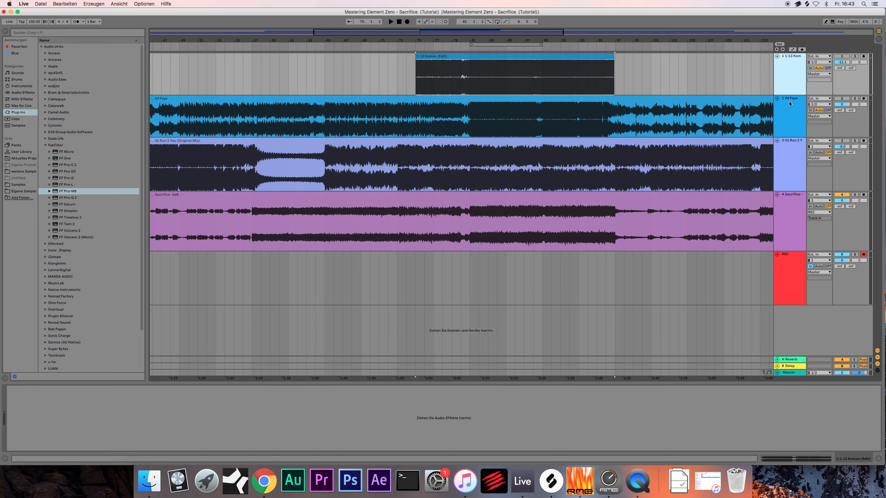
left_click(790, 99)
left_click(794, 142)
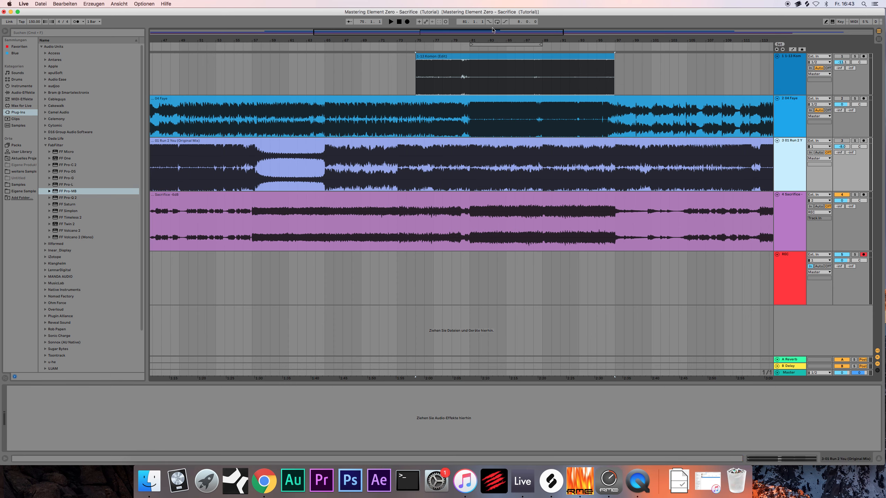
left_click_drag(493, 30, 494, 35)
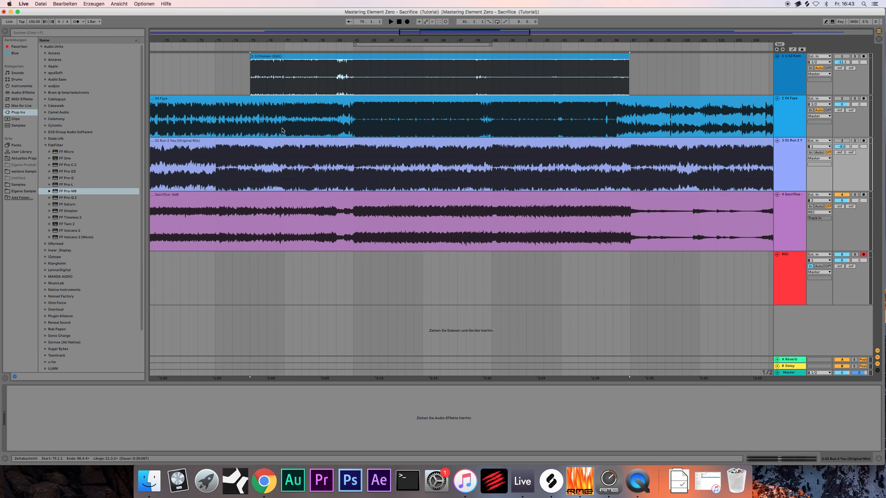
left_click(310, 56)
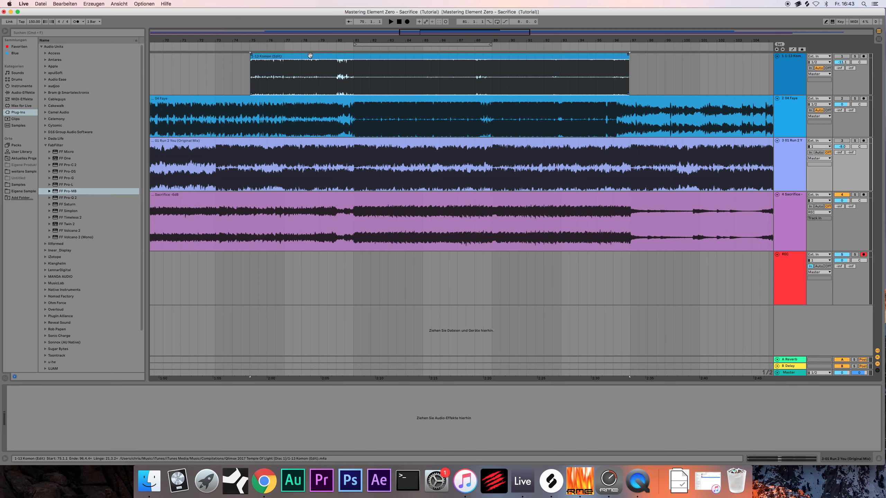
left_click(363, 100)
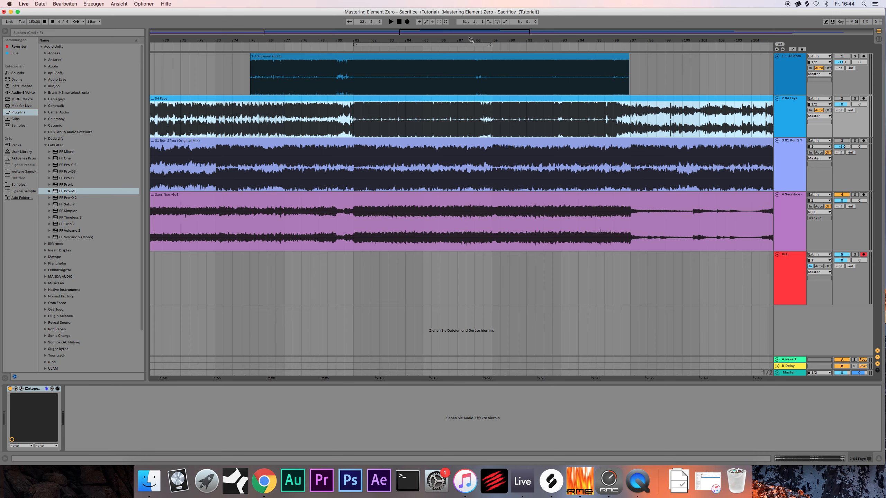
left_click_drag(471, 34, 452, 109)
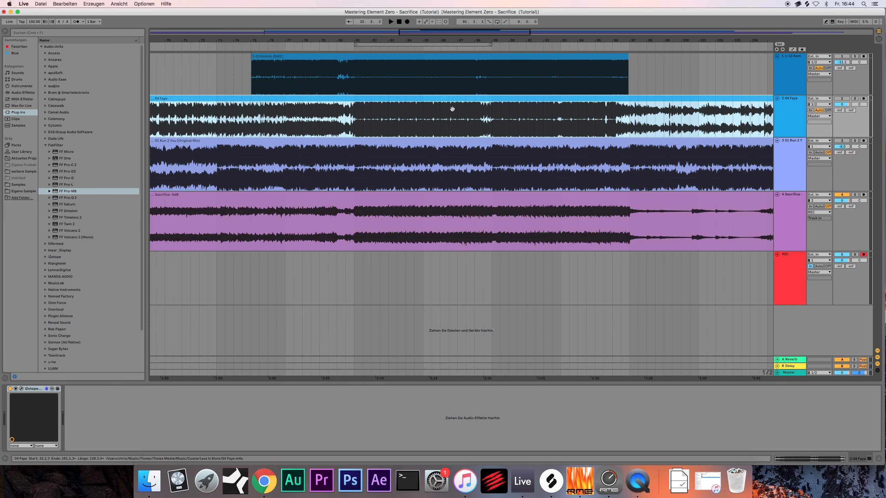
Audition the 1-13 Komen reference track in solo from bar 81 and raise its track volume to about -7.7 dB
left_click(790, 59)
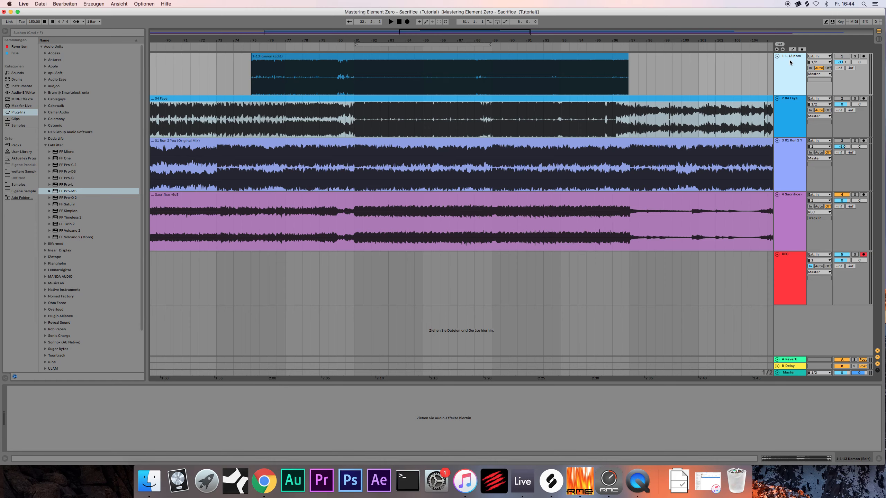
left_click(854, 57)
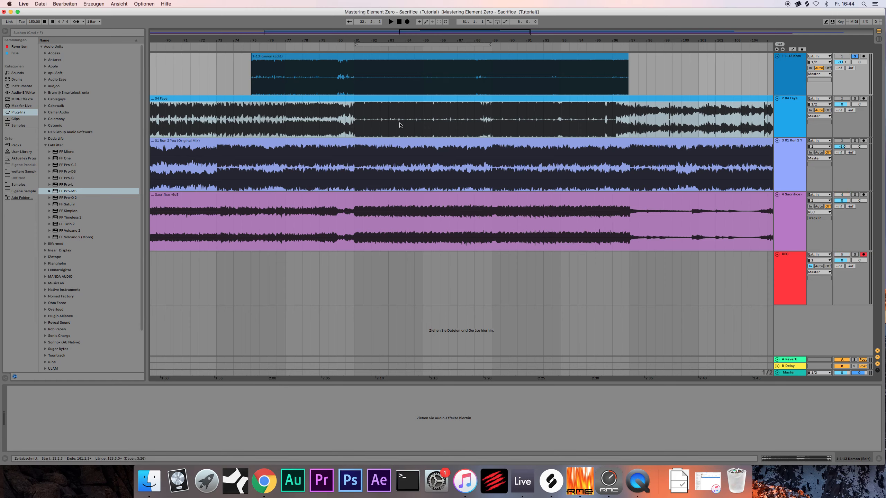
left_click(354, 88)
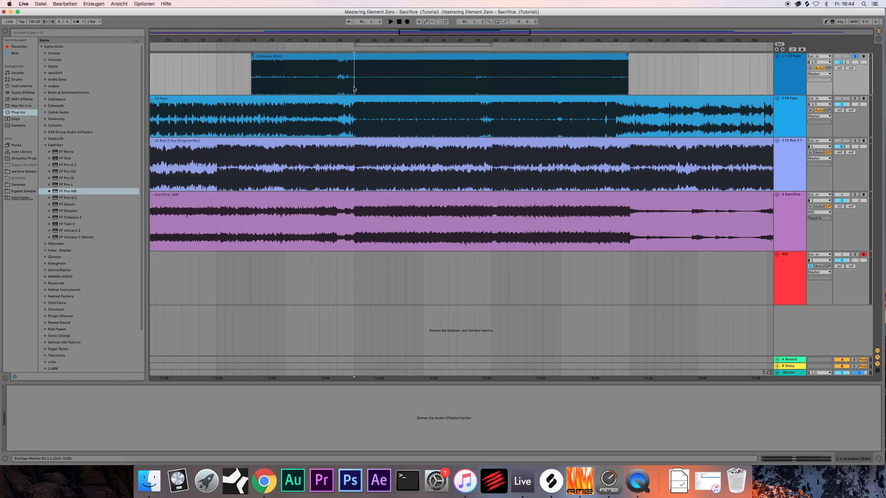
key("space")
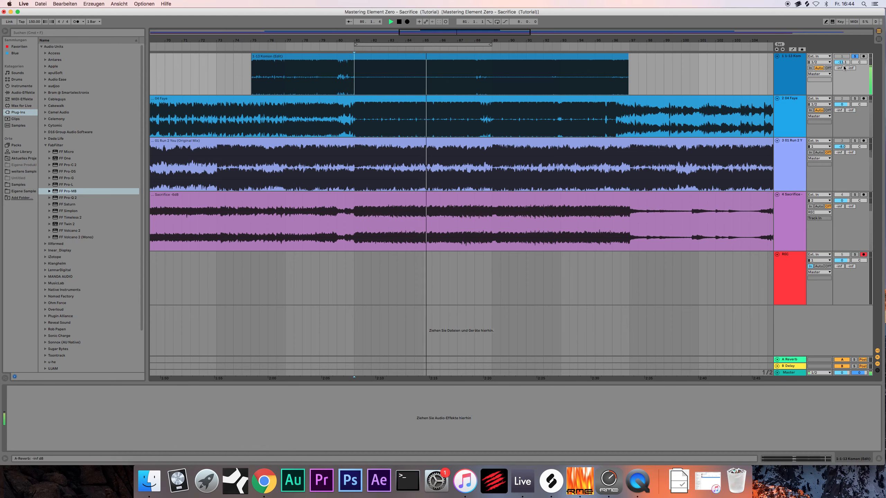
left_click_drag(842, 62, 841, 54)
left_click(822, 96)
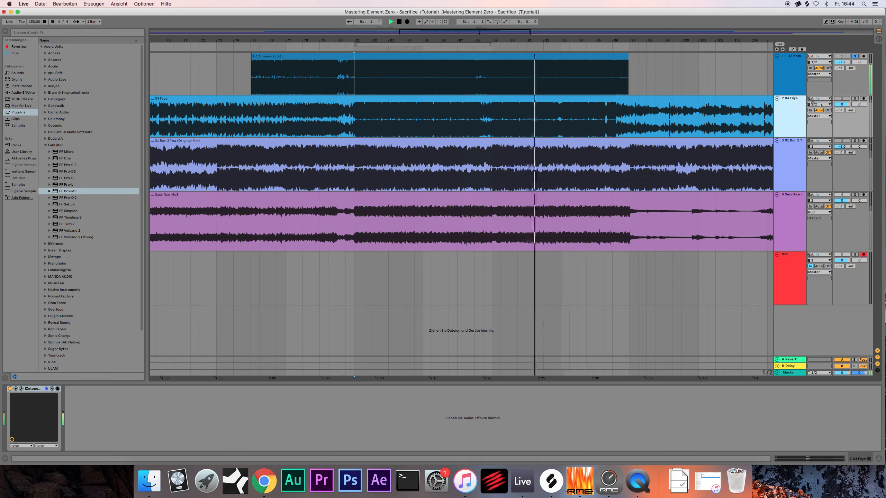
key("space")
Audition the 04 Faye reference track in solo from bar 81 with its track volume lowered, then turn its solo off
left_click(854, 99)
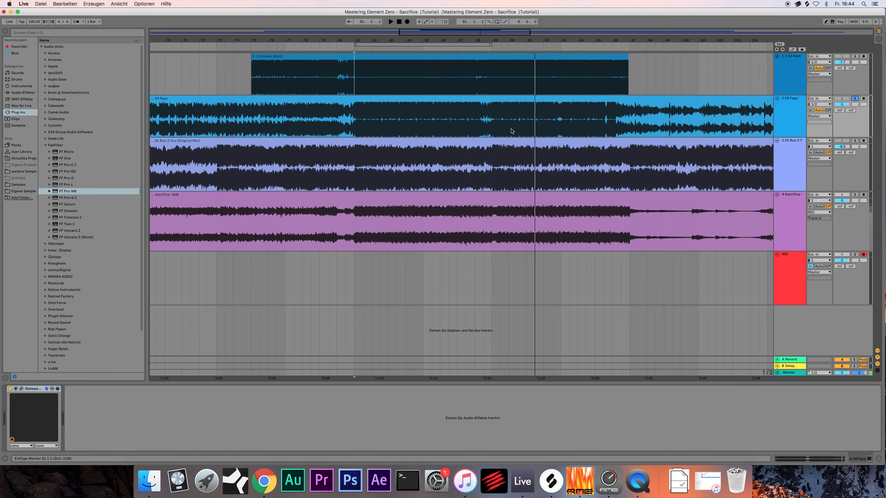
left_click(491, 127)
left_click(355, 126)
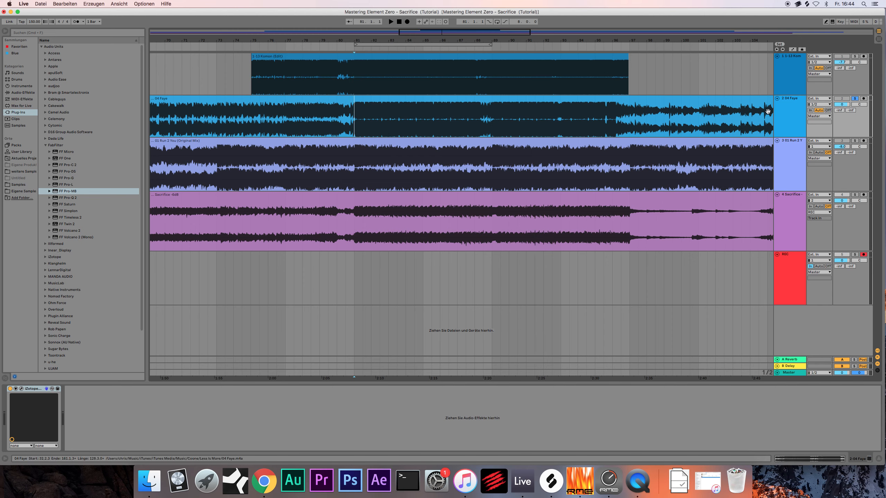
left_click_drag(844, 105, 844, 106)
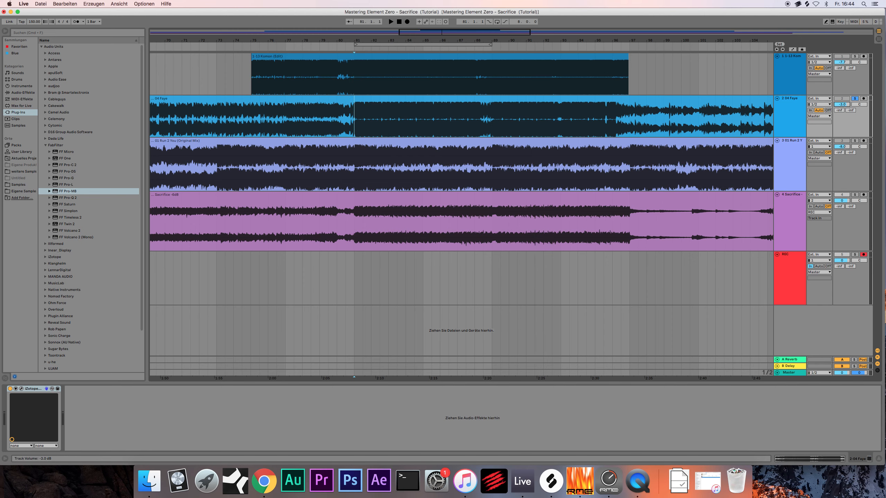
left_click(784, 102)
key("space")
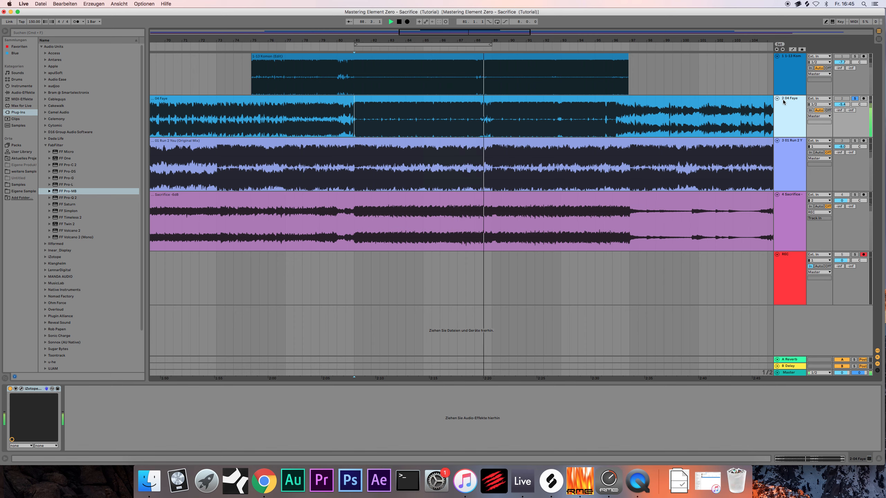
key("space")
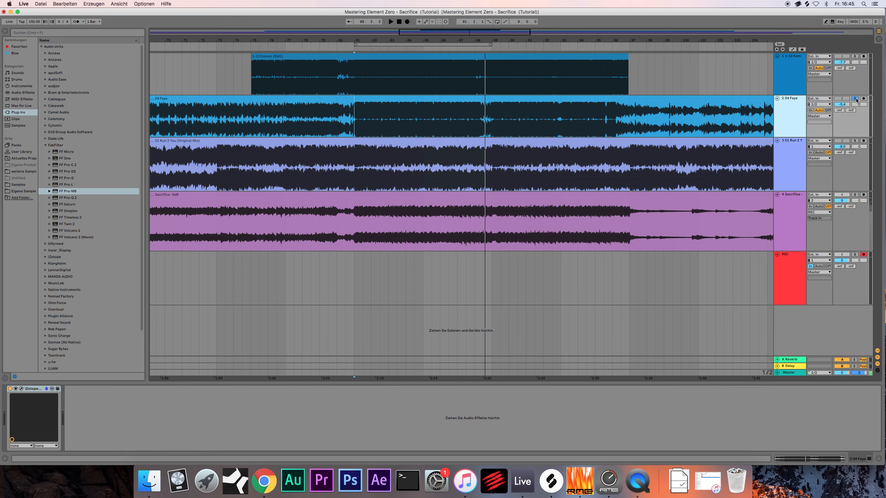
left_click(856, 99)
Switch on the first FF Pro-Q 2 of the Sacrifice -6dB track and open its editor to view the low cut band
left_click_drag(451, 34, 450, 32)
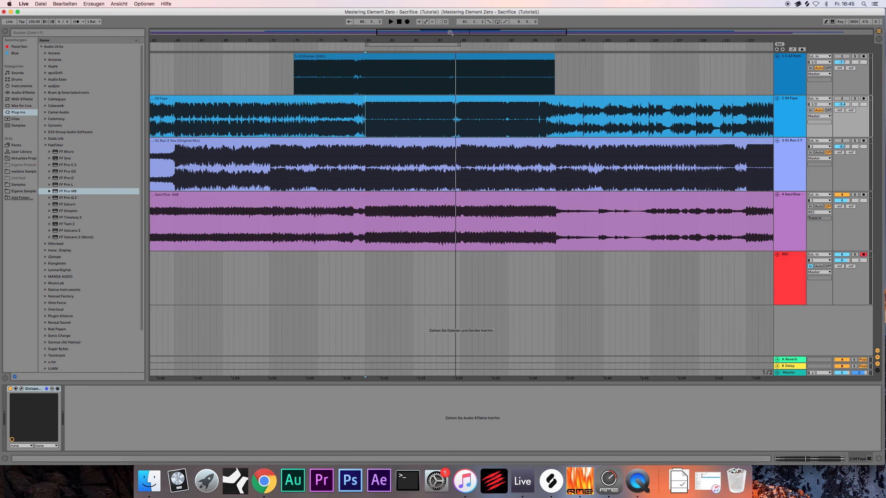
left_click(795, 198)
left_click(37, 390)
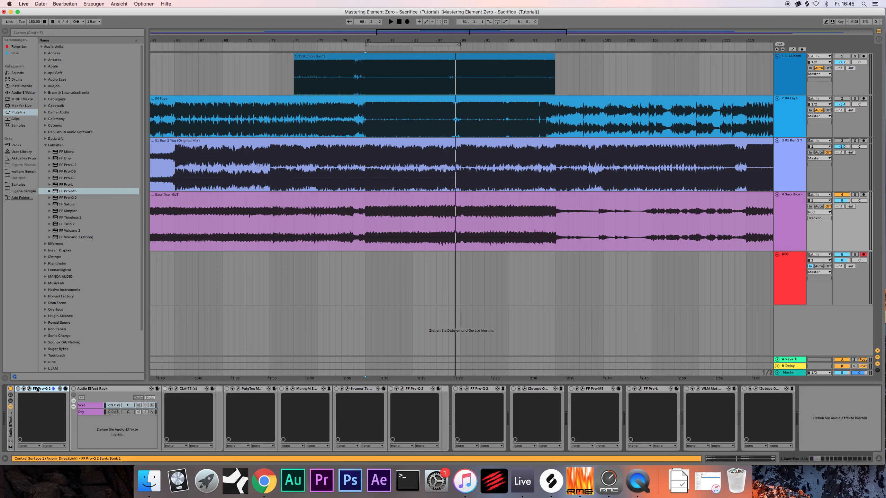
left_click(30, 389)
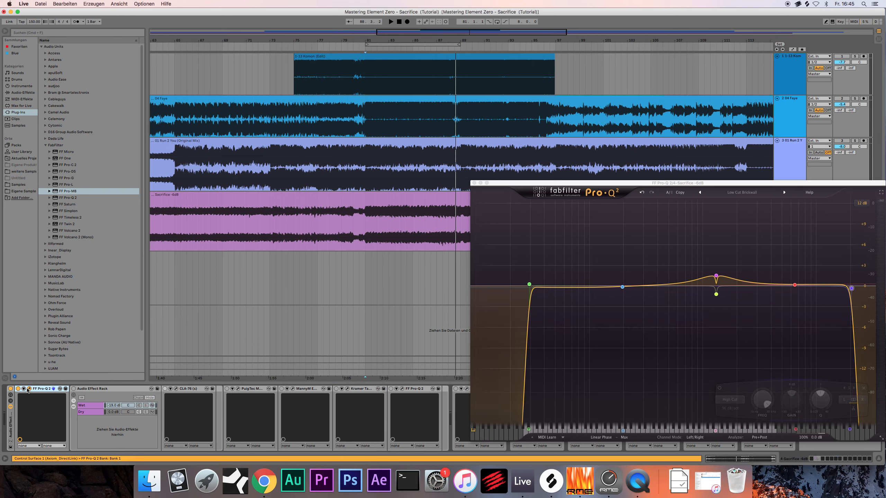
left_click_drag(523, 184, 367, 150)
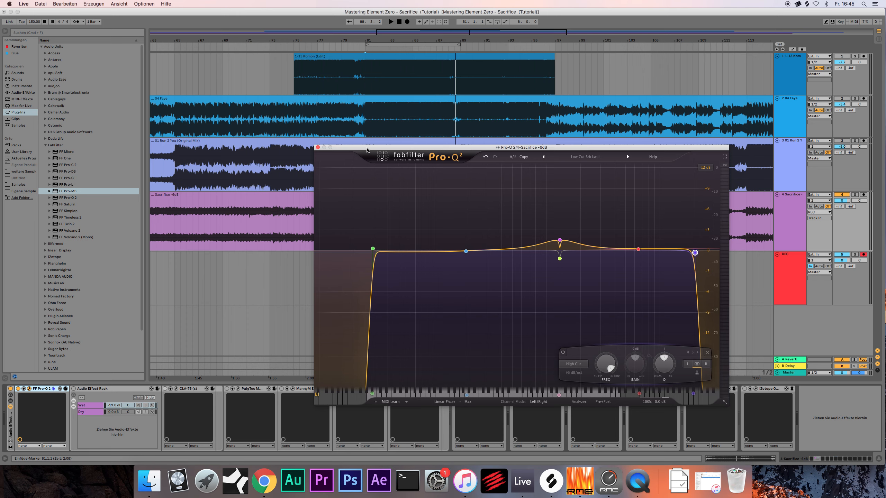
mouse_move(371, 252)
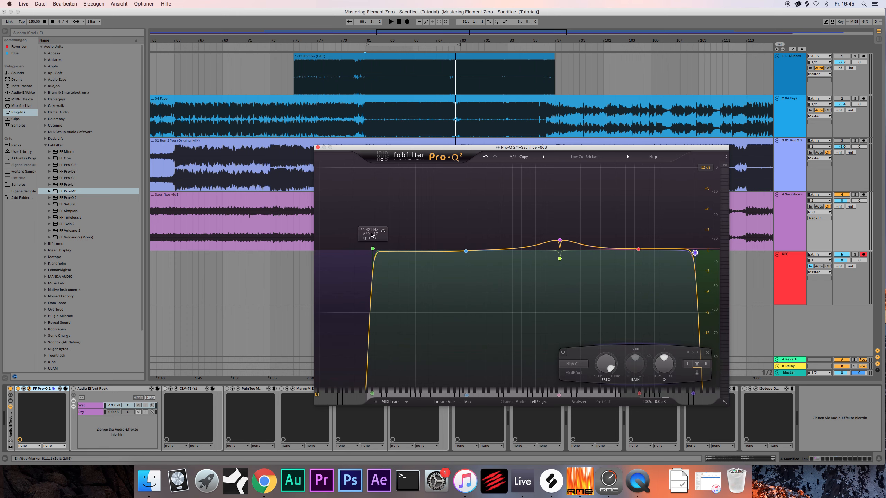
Select bars 81 to 89 of the Sacrifice -6dB clip and loop that range
left_click(365, 141)
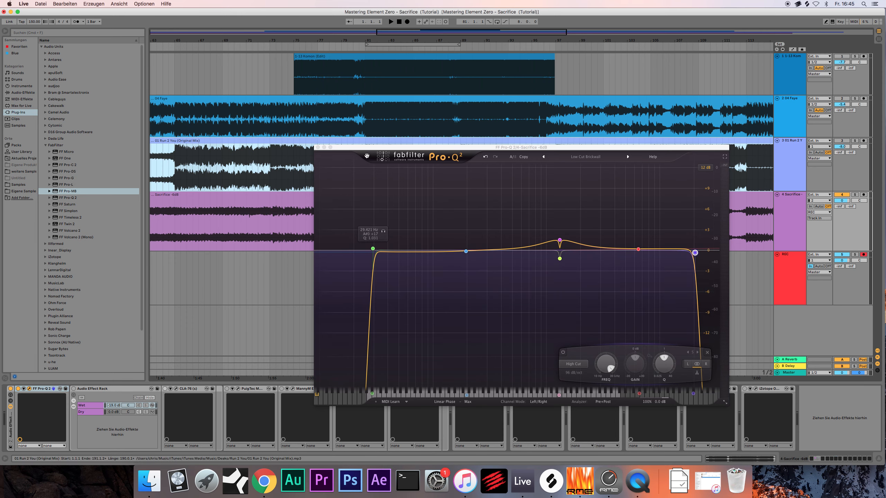
left_click_drag(366, 156, 350, 300)
left_click_drag(366, 223, 462, 234)
key("super+l")
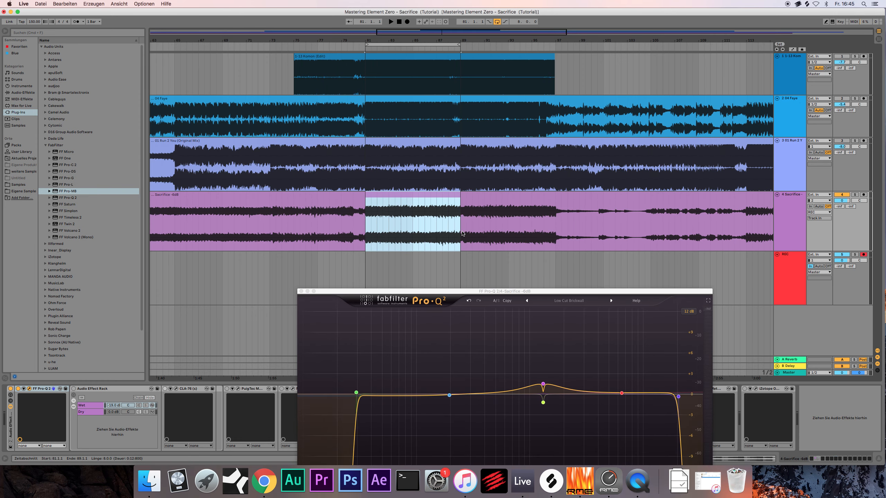
Examine the FF Pro-Q 2 curve on the Sacrifice track: the high shelf, low band, mid boost, cuts and Linear Phase setting
left_click_drag(442, 291, 562, 156)
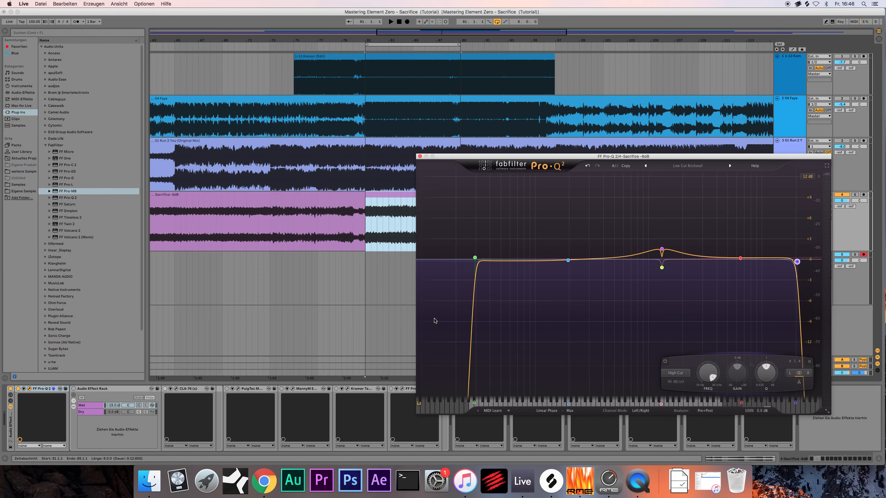
mouse_move(741, 259)
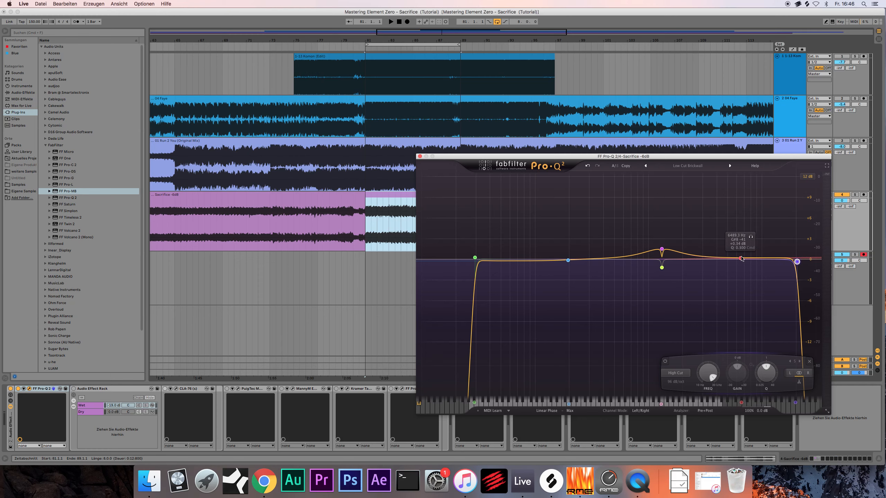
mouse_move(568, 261)
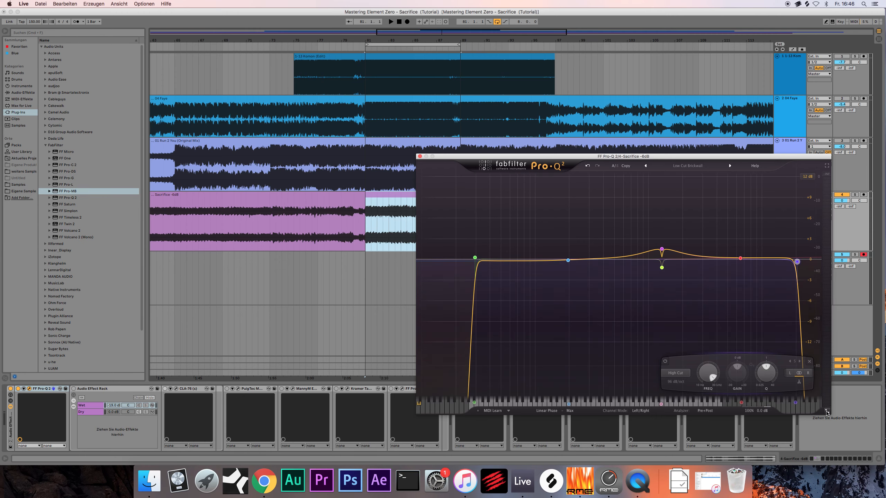
mouse_move(827, 413)
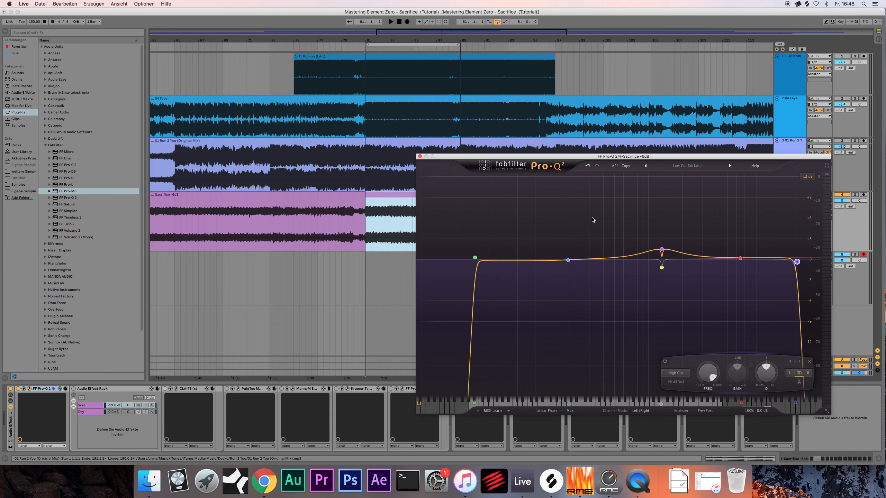
left_click_drag(601, 156, 539, 168)
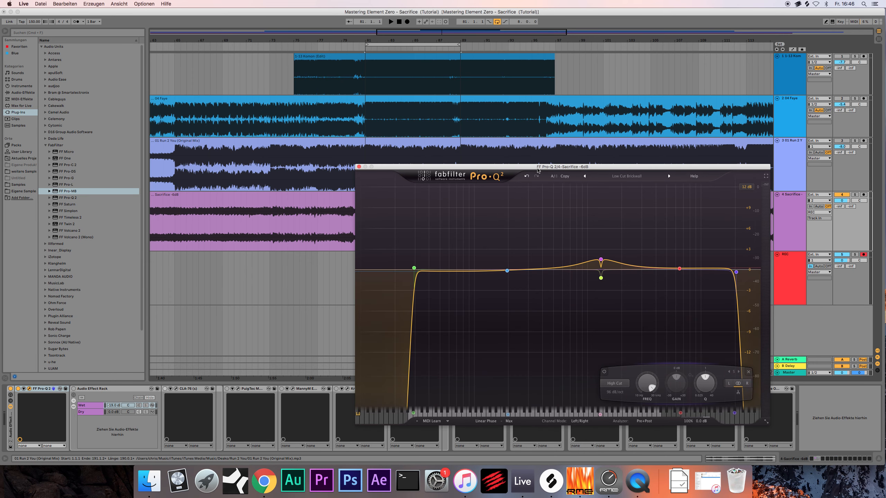
mouse_move(602, 262)
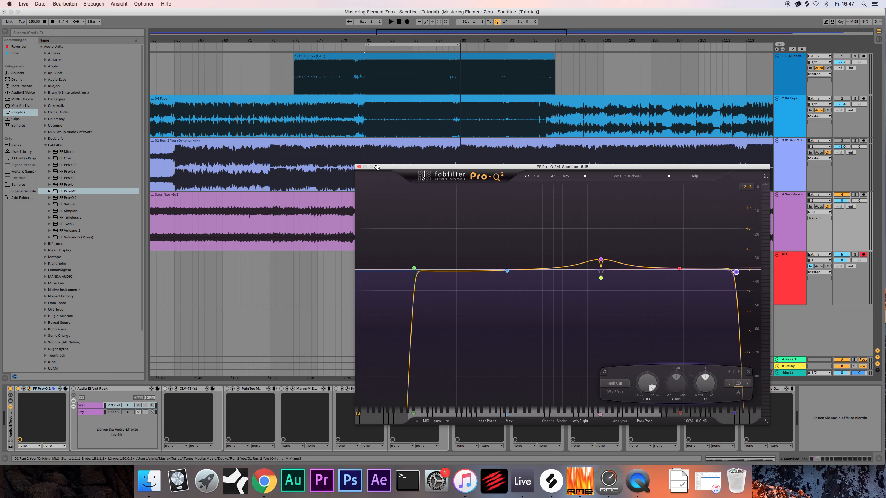
Close the equalizer window, play the Sacrifice loop from bar 81 and bypass the first FF Pro-Q 2 for comparison
left_click_drag(359, 169, 366, 173)
left_click(367, 172)
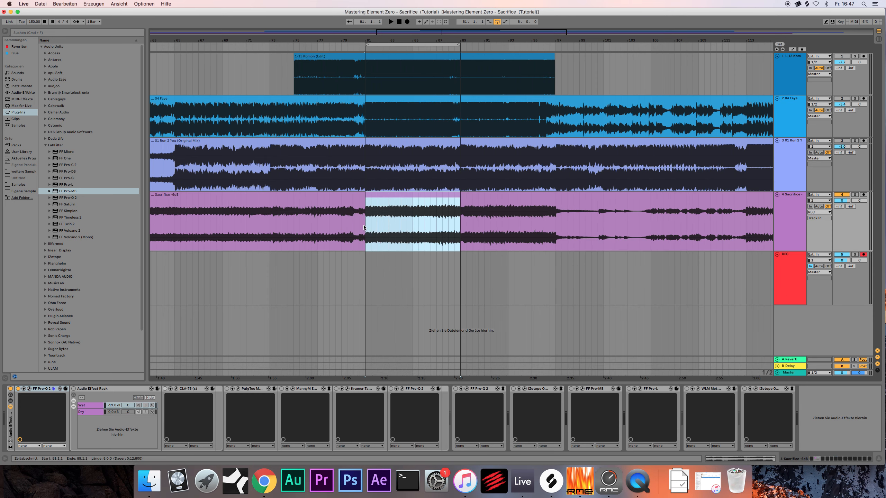
left_click(356, 214)
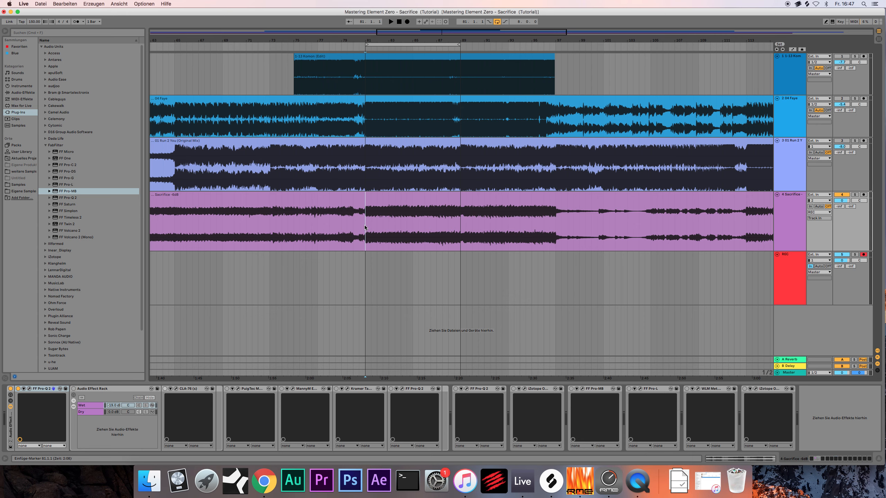
left_click(46, 390)
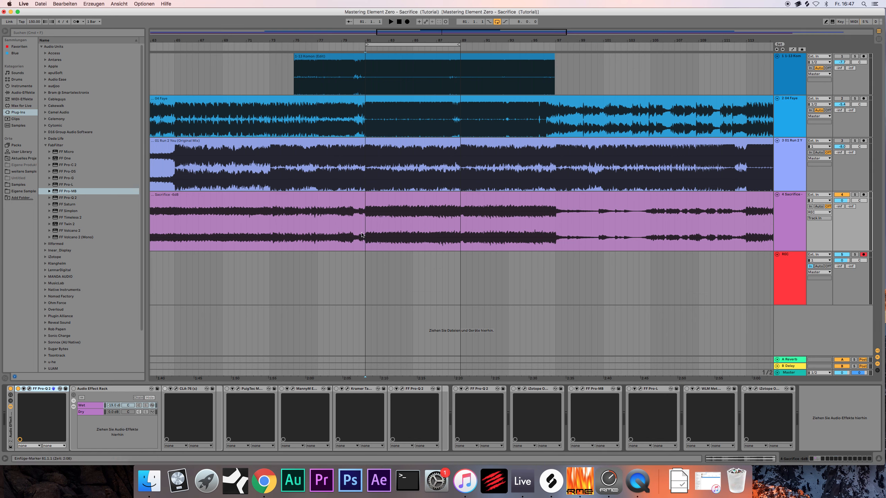
key("space")
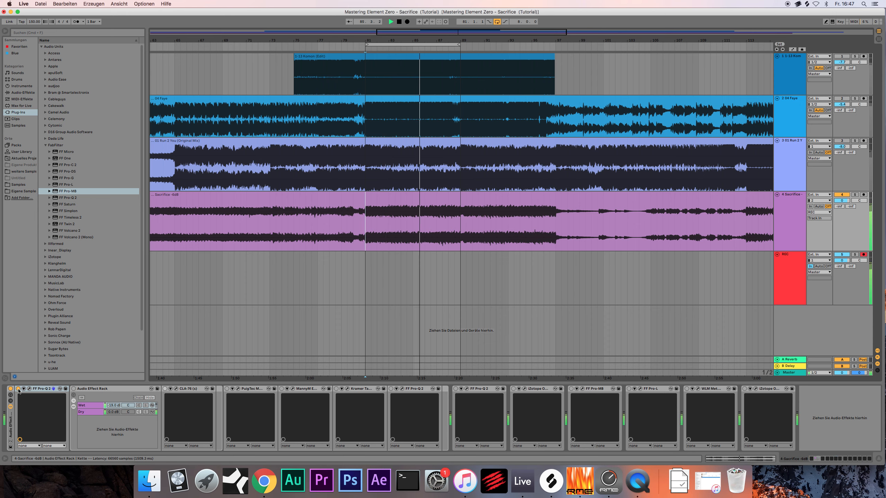
left_click(18, 389)
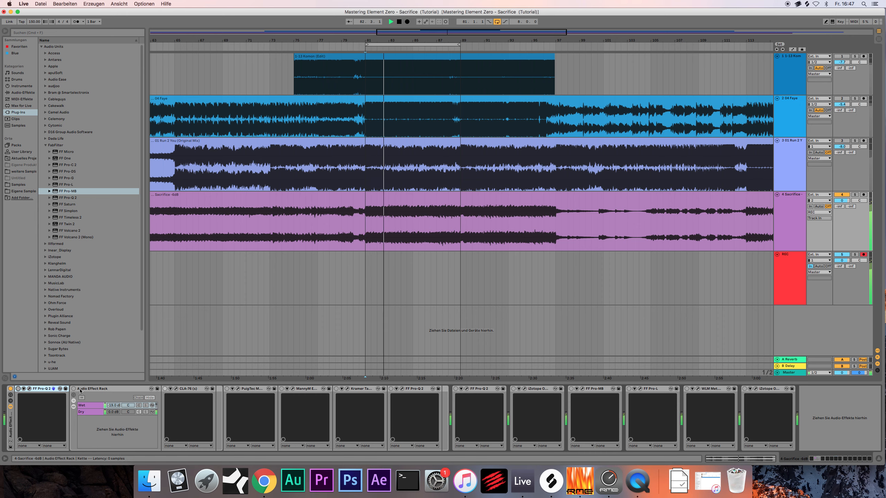
key("space")
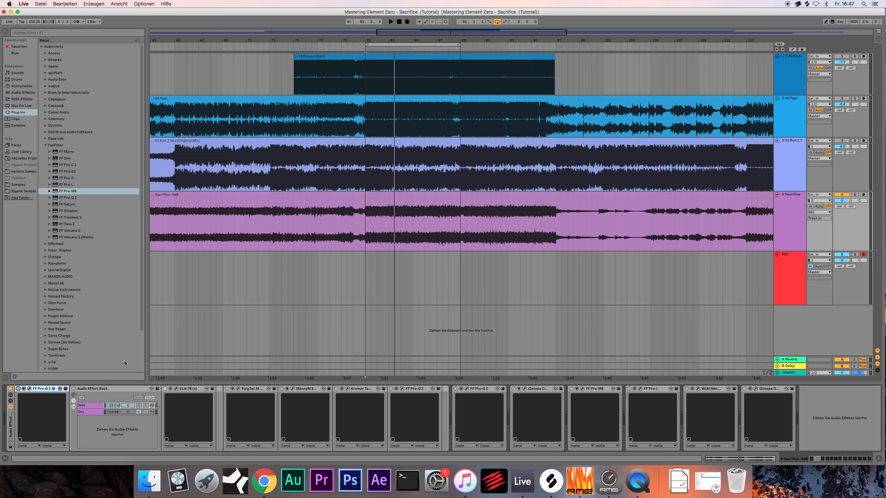
Switch on the Audio Effect Rack and check the devices in its Wet and Dry chains
left_click(74, 390)
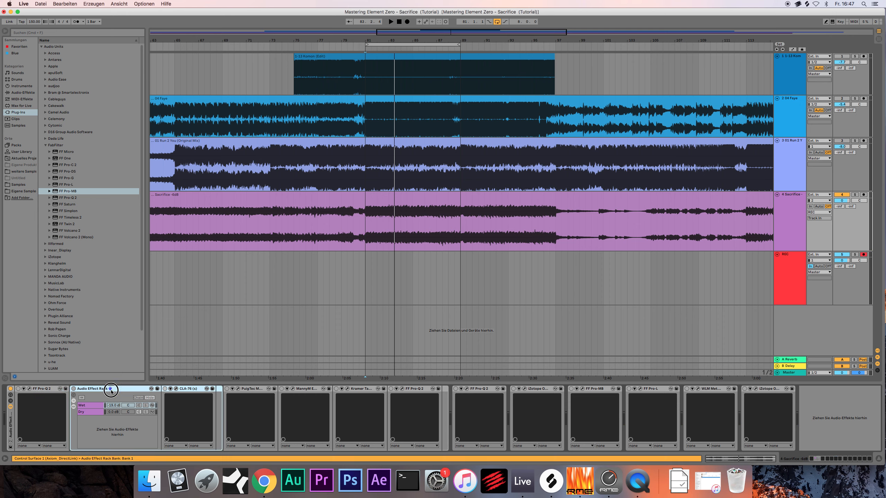
left_click(74, 389)
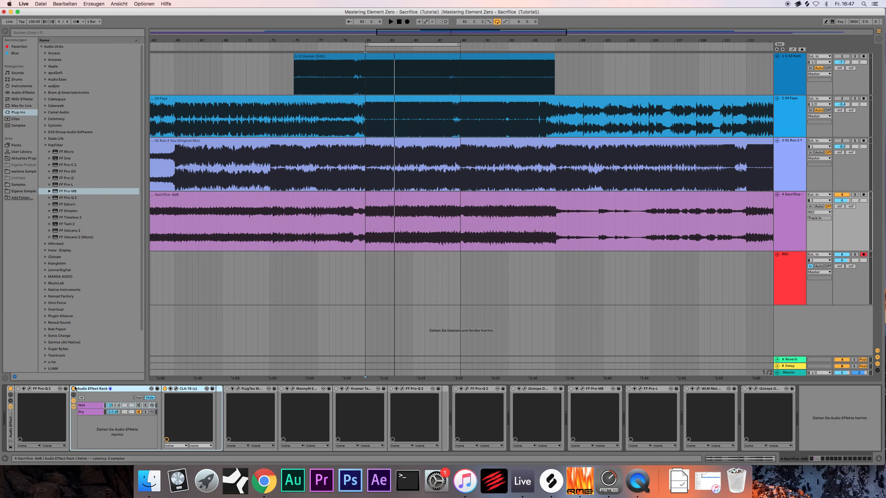
left_click(91, 412)
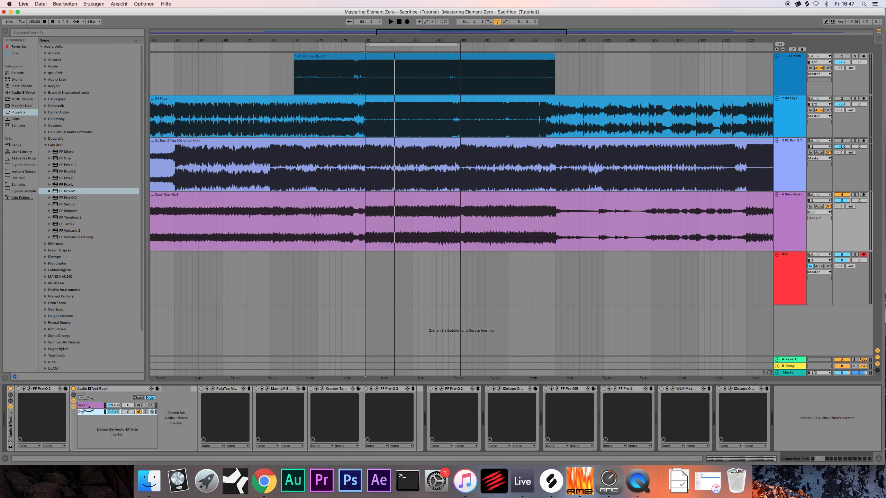
left_click(85, 406)
left_click(90, 413)
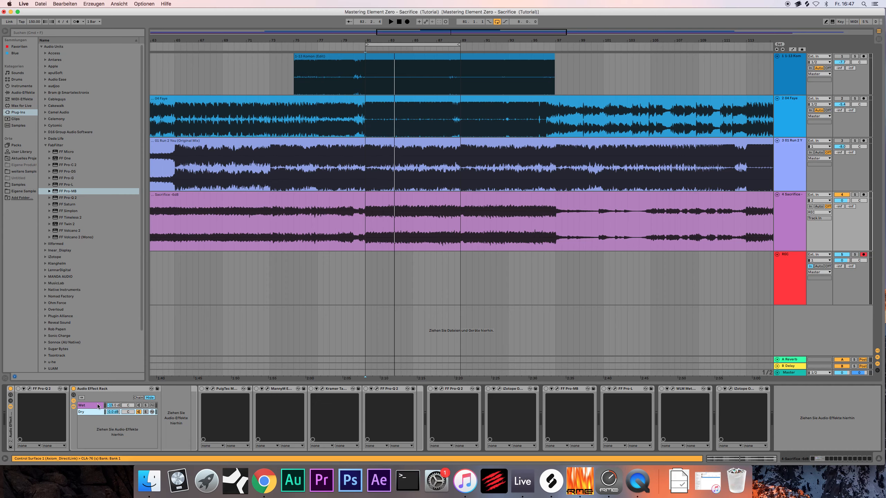
left_click(97, 389)
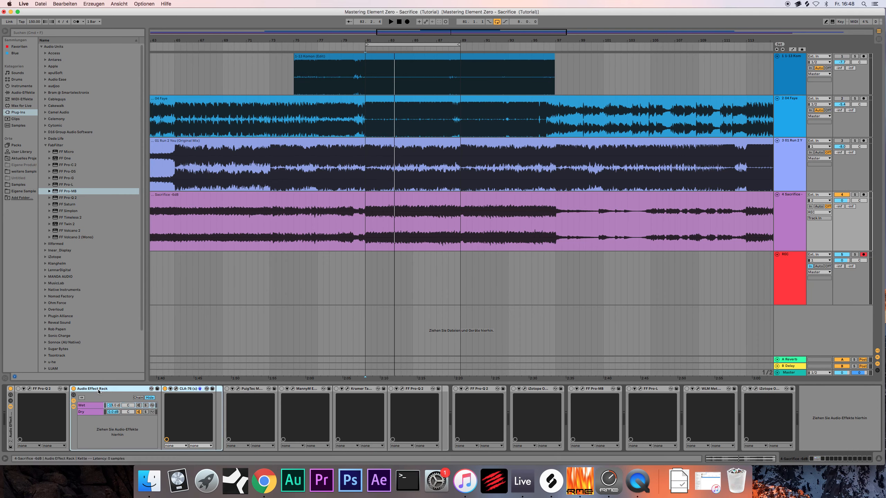
Examine the CLA-76 compressor's settings, compare the rack's Wet and Dry chains and close the compressor window
left_click(176, 389)
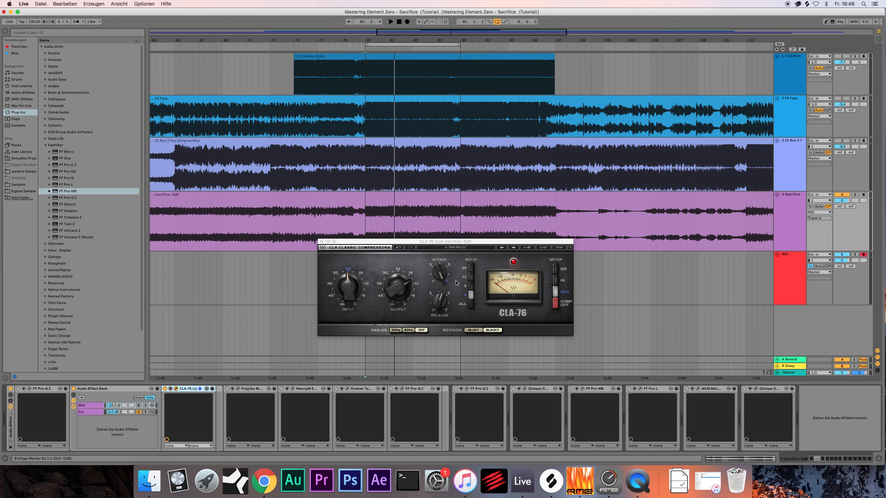
left_click_drag(447, 241, 493, 281)
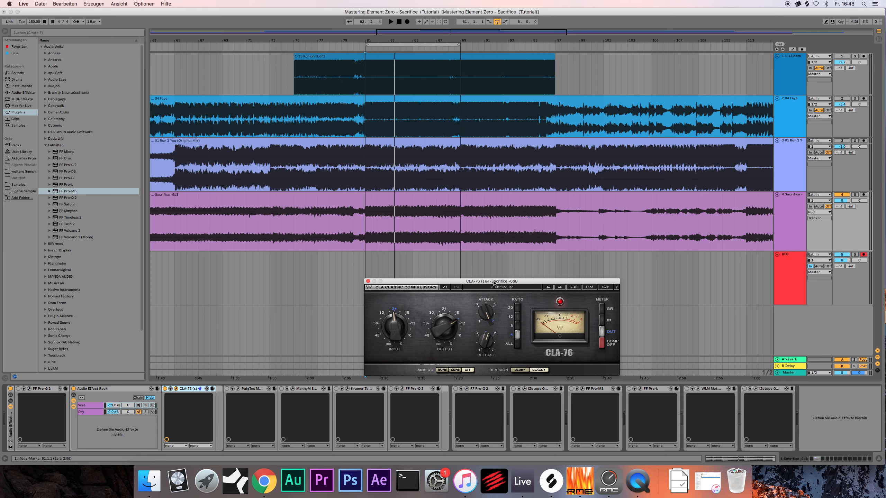
left_click_drag(525, 281, 543, 276)
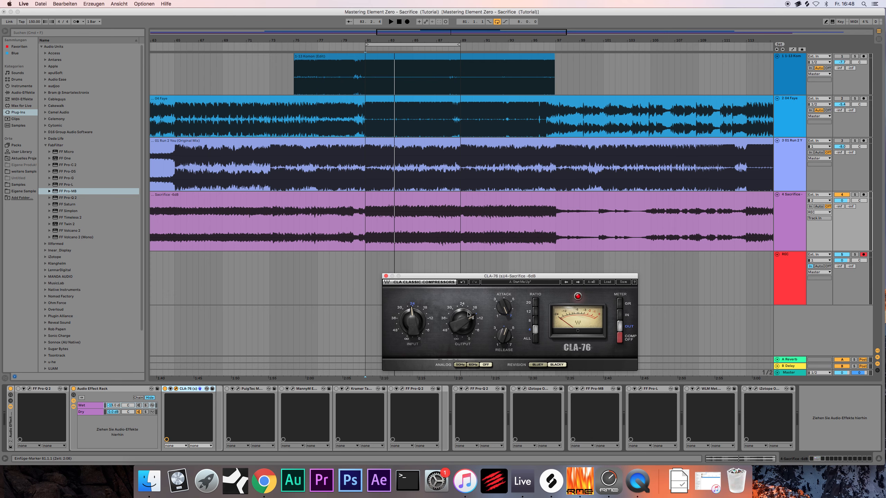
mouse_move(424, 318)
left_click(87, 406)
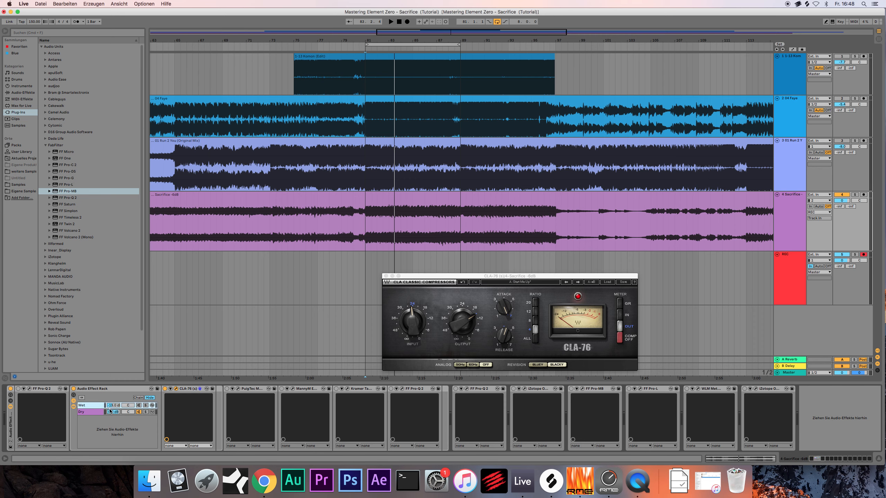
left_click(90, 413)
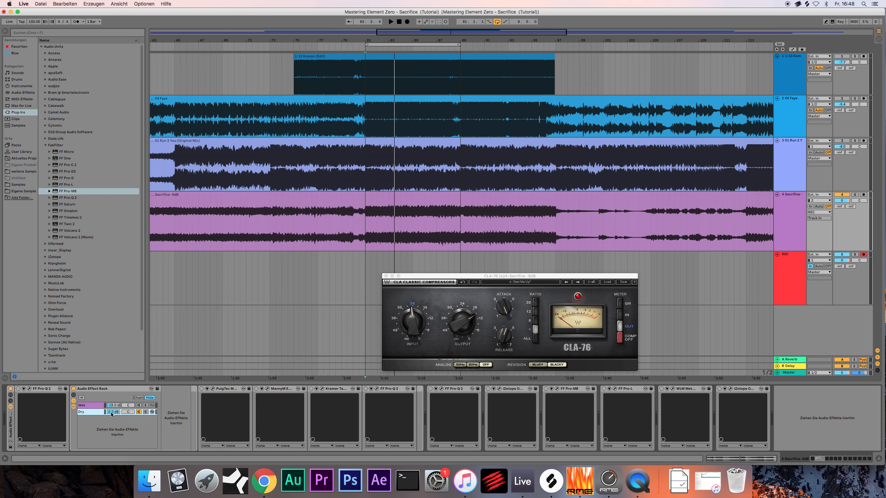
left_click(84, 405)
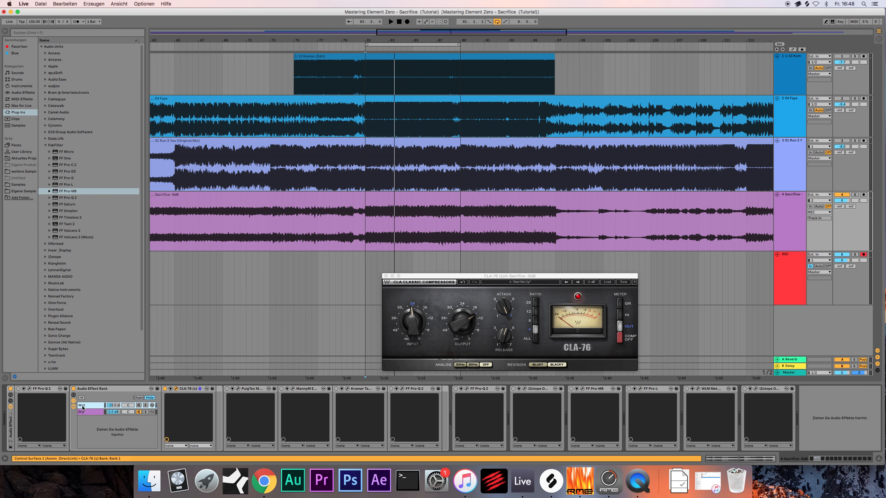
left_click(386, 276)
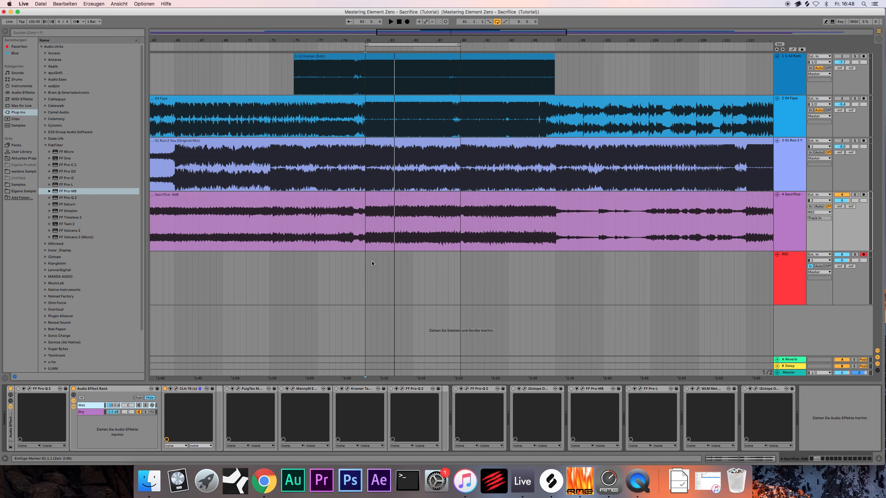
Audition the Audio Effect Rack in the Sacrifice loop from bar 81, bypass the rack for comparison and stop playback
left_click(361, 244)
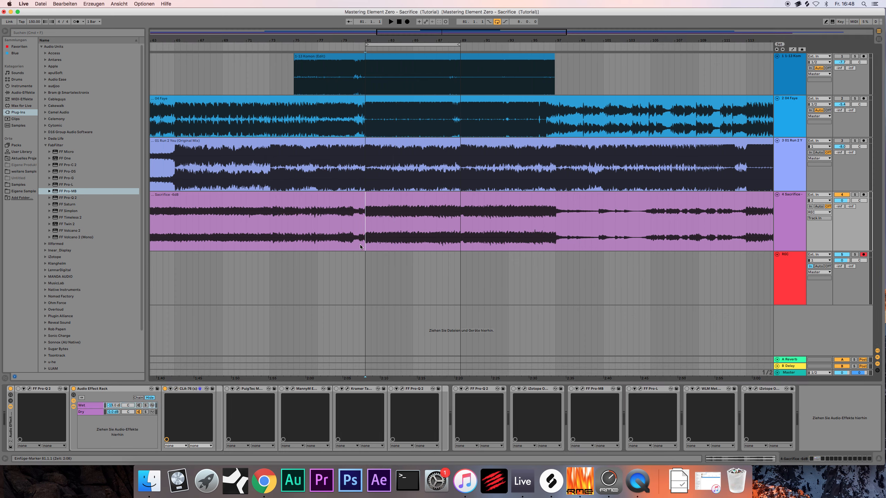
left_click(97, 390)
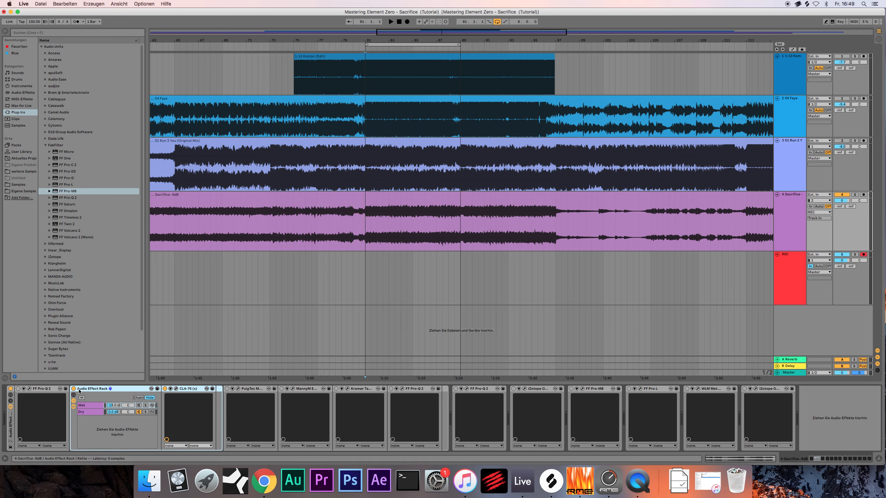
key("space")
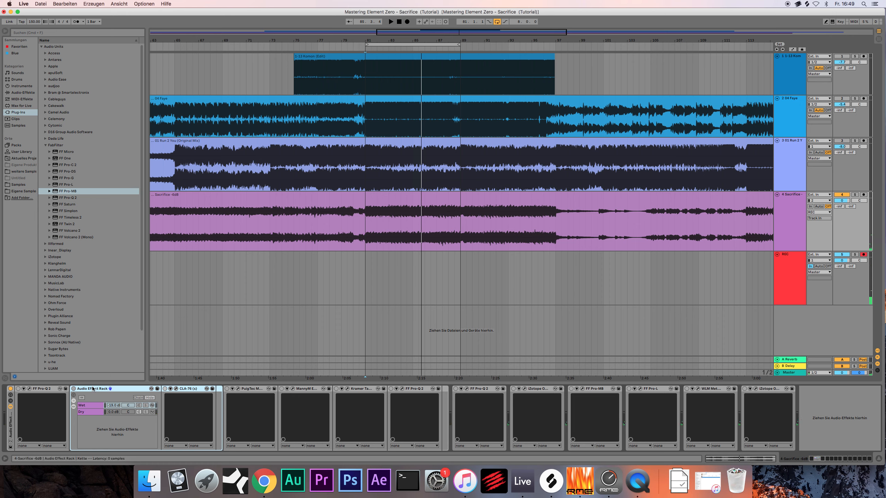
Set the first FF Pro-Q 2 to Zero Latency processing and close its window
left_click(30, 389)
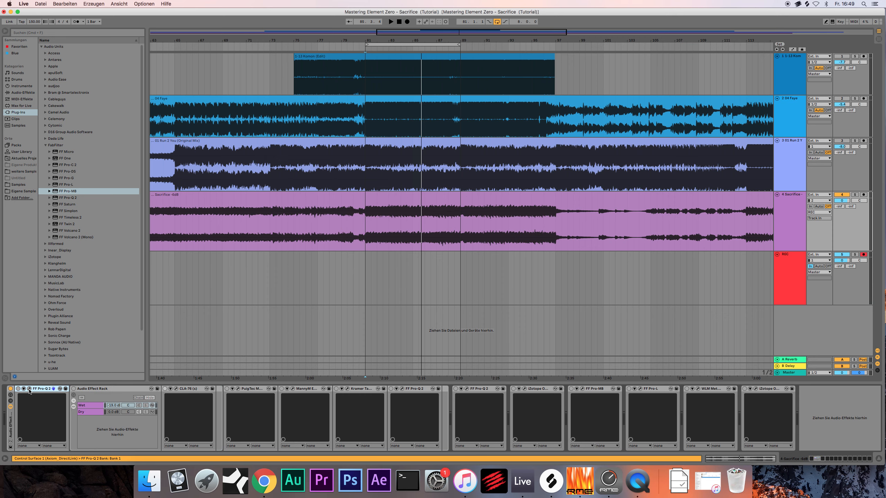
left_click(493, 426)
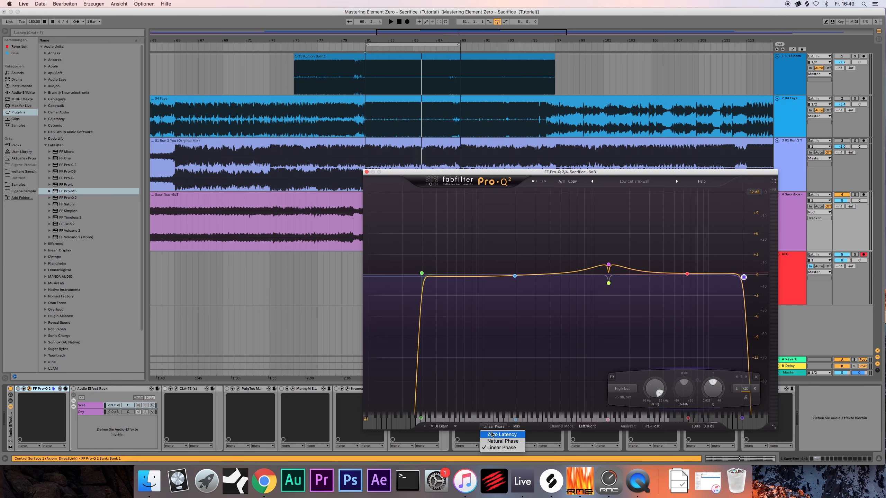
left_click(246, 435)
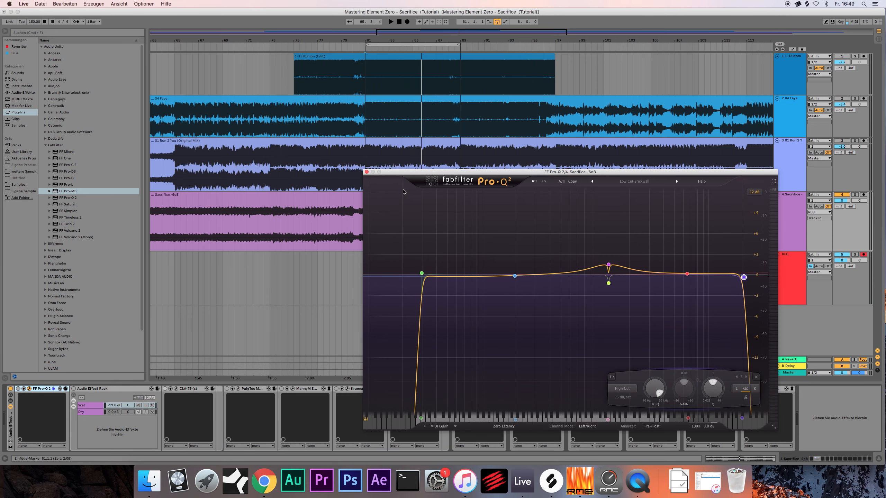
left_click(366, 172)
Open the FF Pro-Q 2 that follows the Kramer Tape and set its processing mode to Zero Latency
left_click(407, 389)
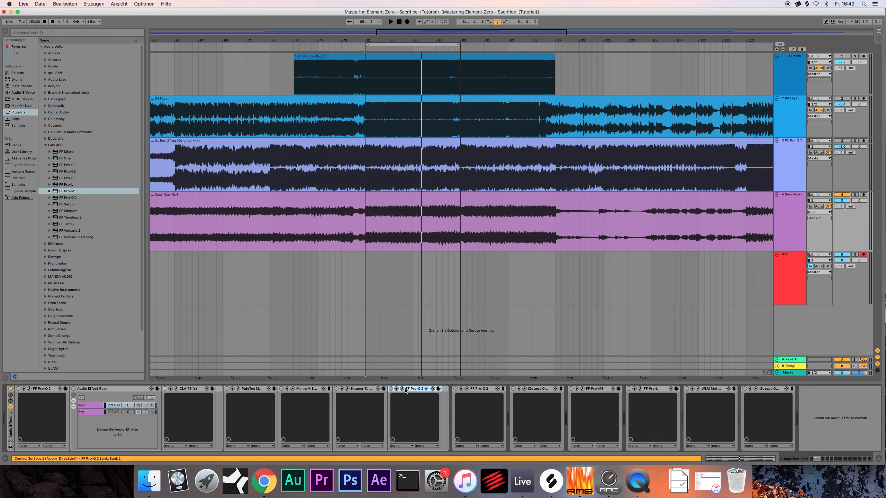
left_click(400, 389)
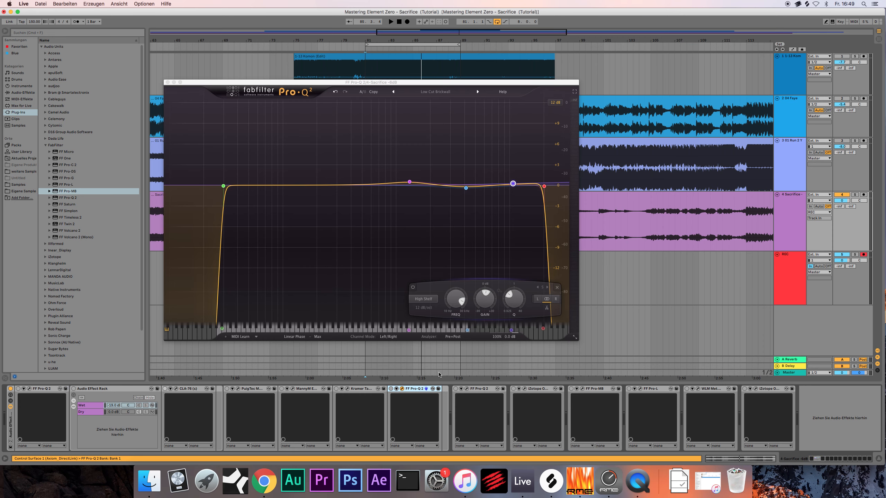
left_click(302, 341)
left_click(303, 345)
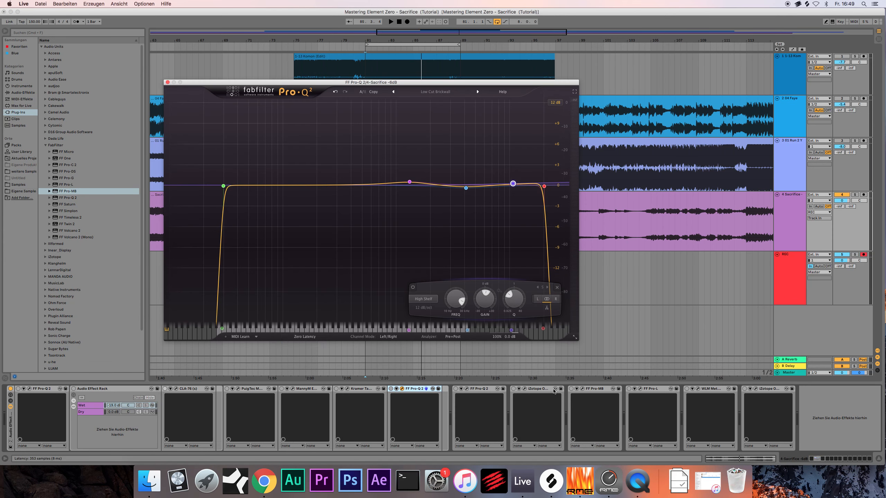
Set the FF Pro-MB to Minimum Phase and close the open plug-in windows
left_click(534, 390)
left_click(582, 389)
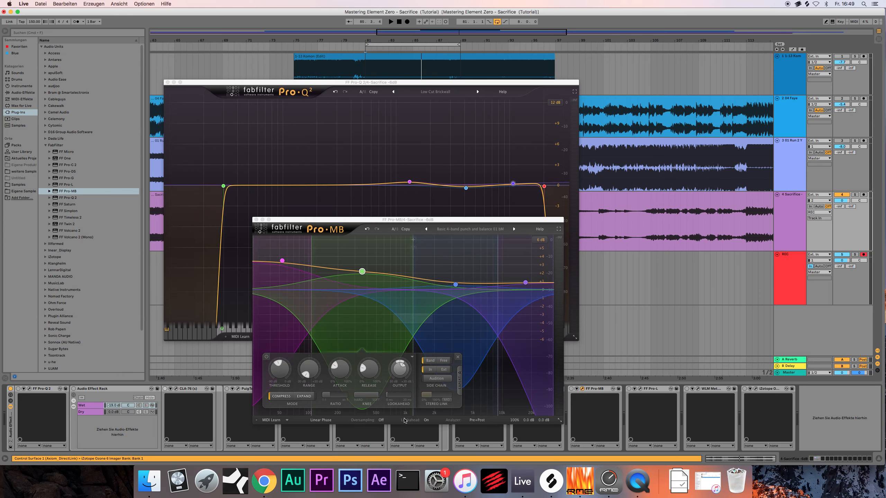
left_click(327, 420)
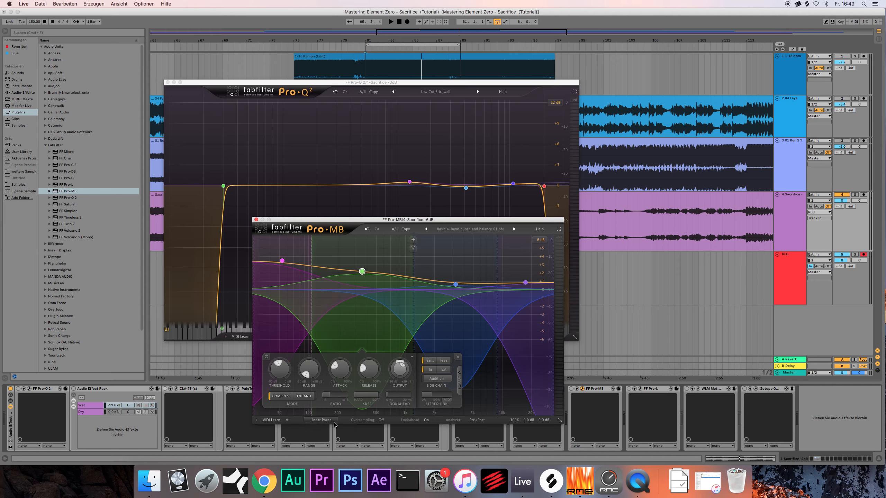
left_click(332, 442)
left_click(642, 392)
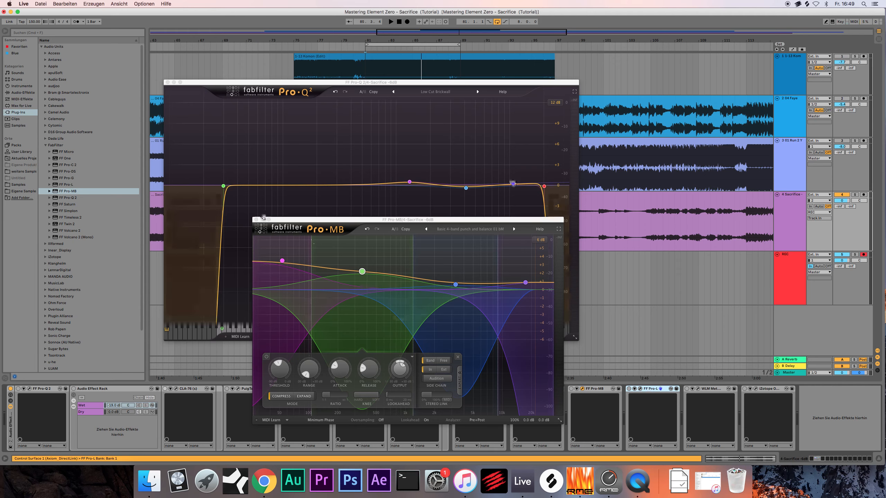
left_click(256, 220)
left_click(168, 82)
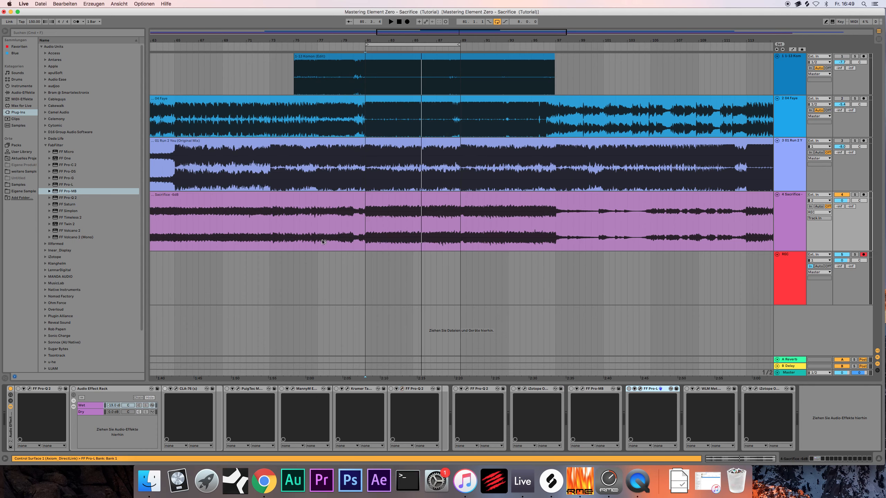
Set the FF Pro-Q 2 before the iZotope device to Zero Latency, test playback from bar 81 and close its window
left_click(366, 237)
key("space")
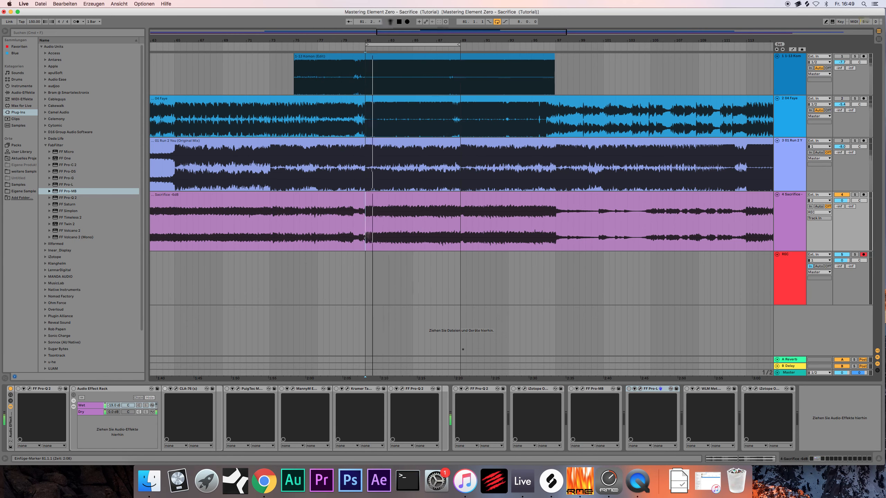
left_click(471, 390)
left_click(467, 389)
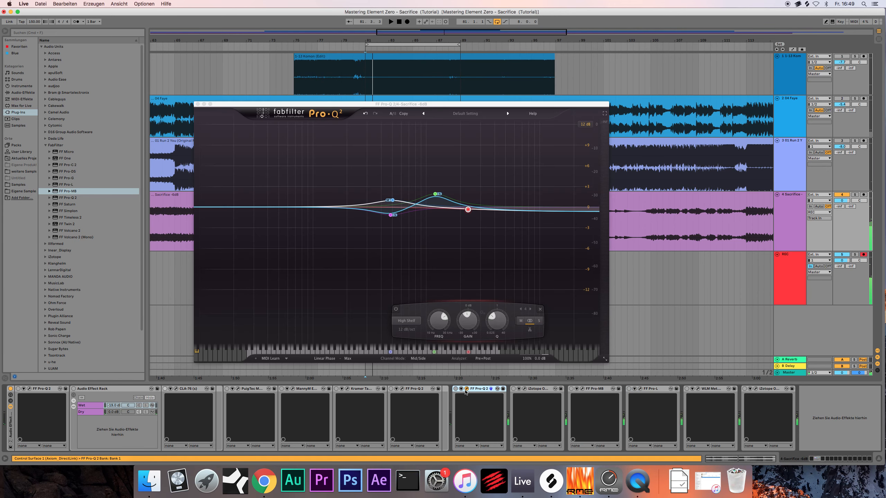
left_click(330, 360)
left_click(329, 361)
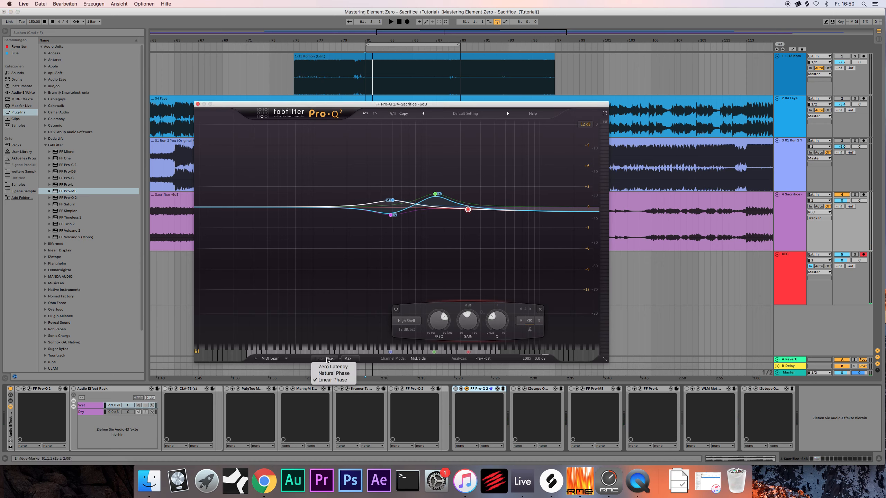
left_click(328, 369)
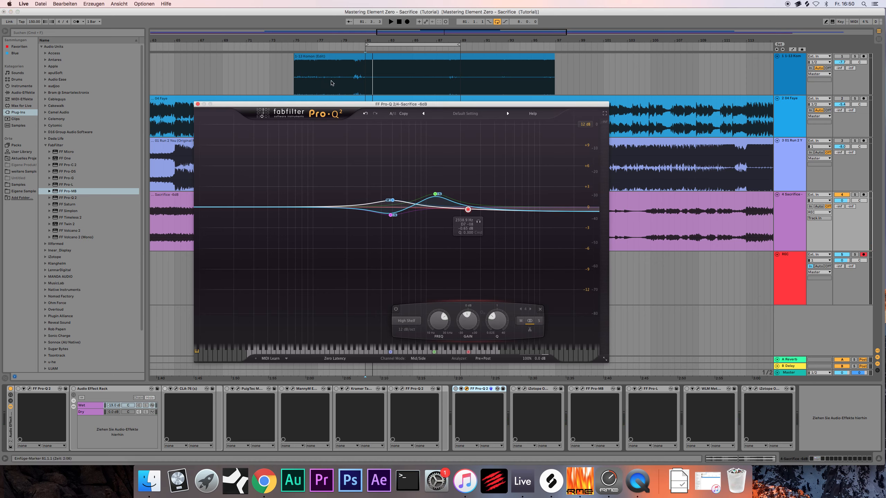
left_click(365, 78)
key("space")
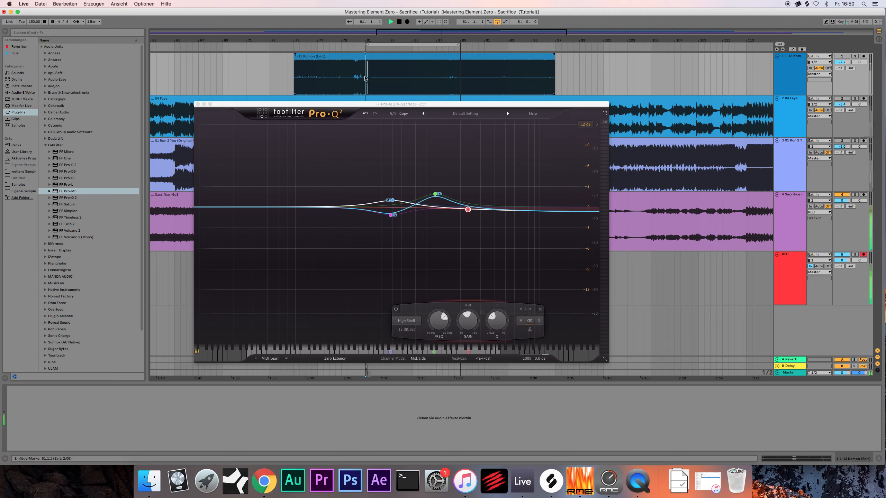
left_click(197, 104)
Select the Sacrifice track and toggle the Audio Effect Rack on and off during playback to compare the sound
left_click(790, 216)
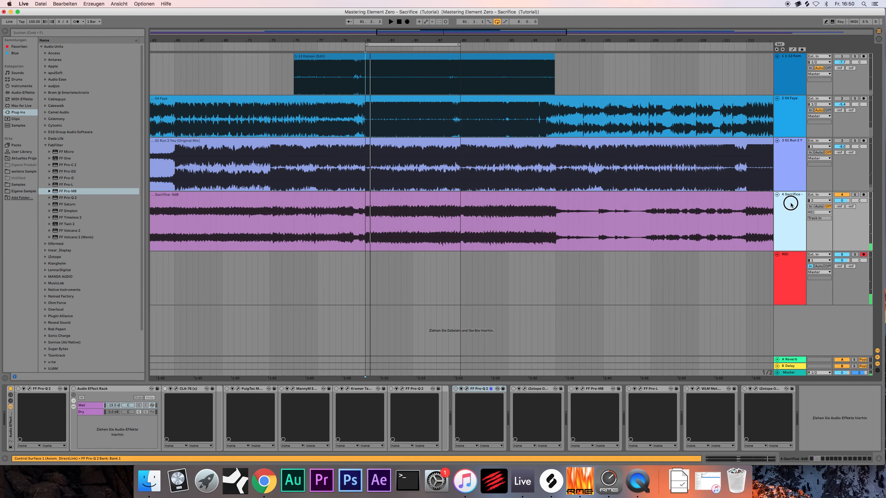
left_click(126, 389)
left_click(74, 389)
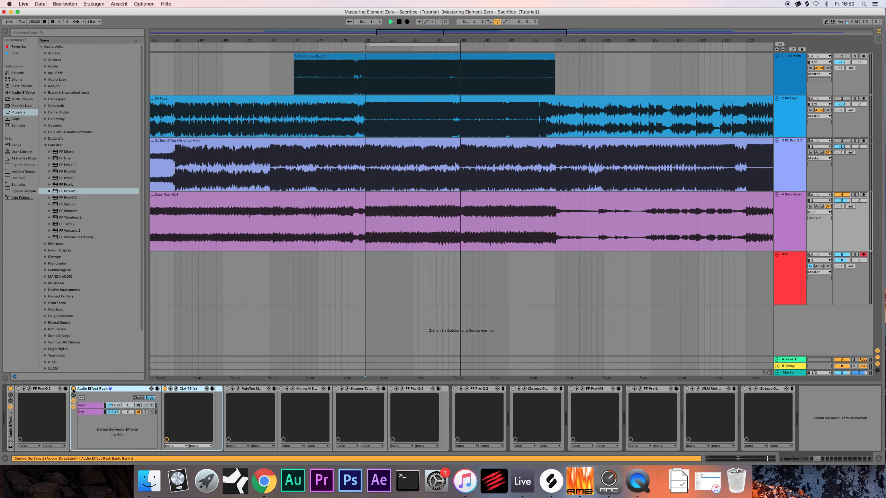
left_click(73, 390)
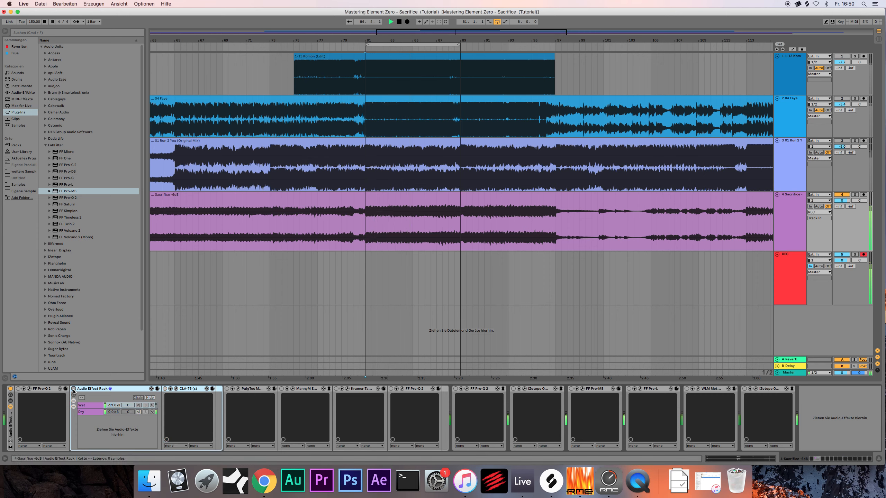
left_click(73, 389)
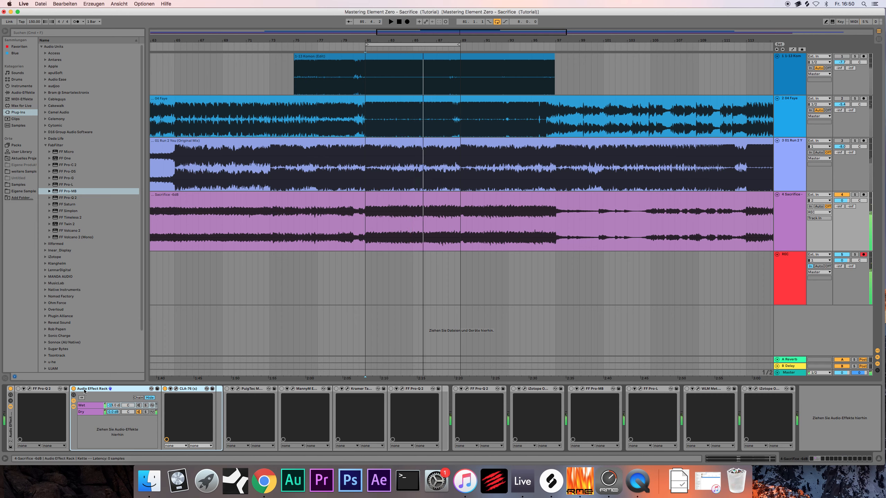
Replay the Sacrifice loop, toggle the first FF Pro-Q 2 off and on for comparison, and leave it switched on
left_click(39, 389)
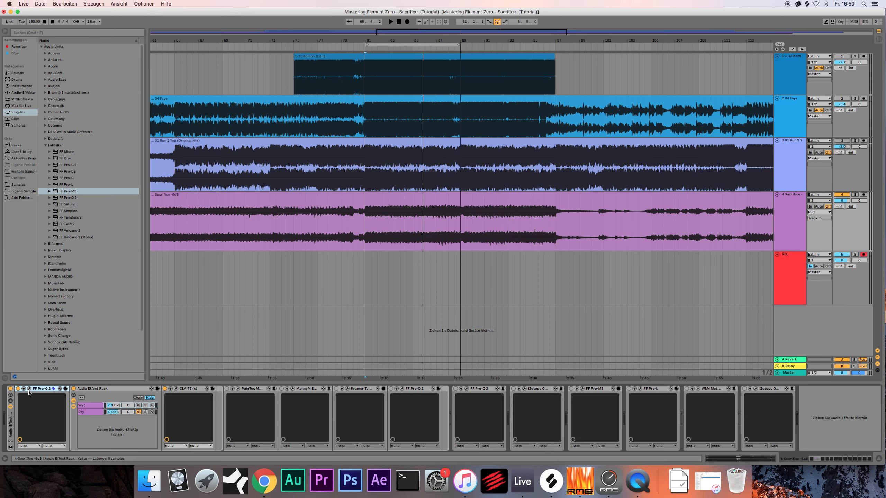
key("space")
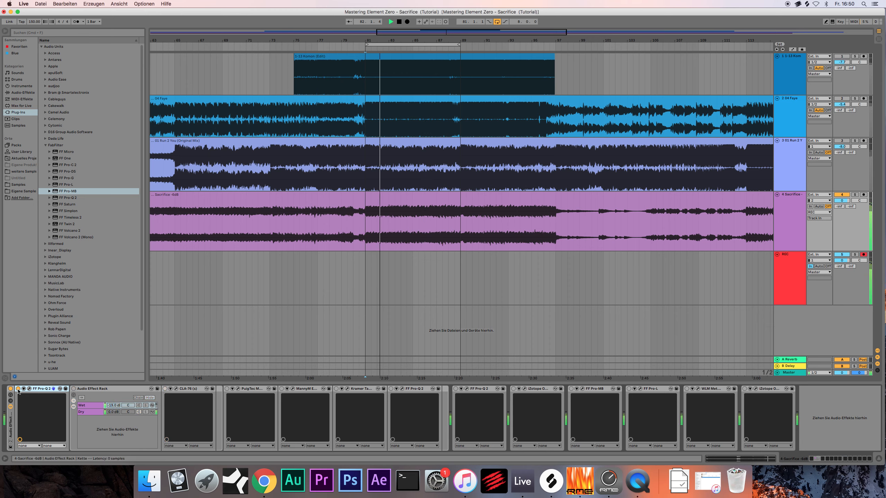
left_click(19, 389)
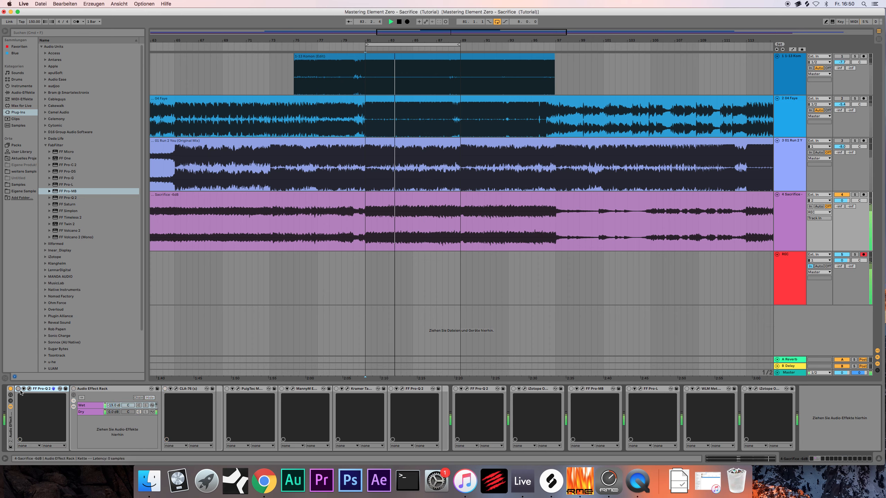
left_click(18, 389)
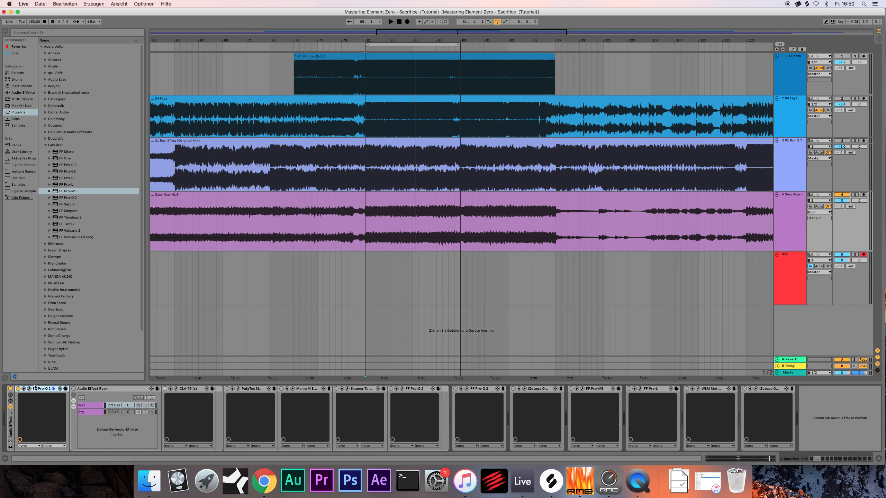
key("space")
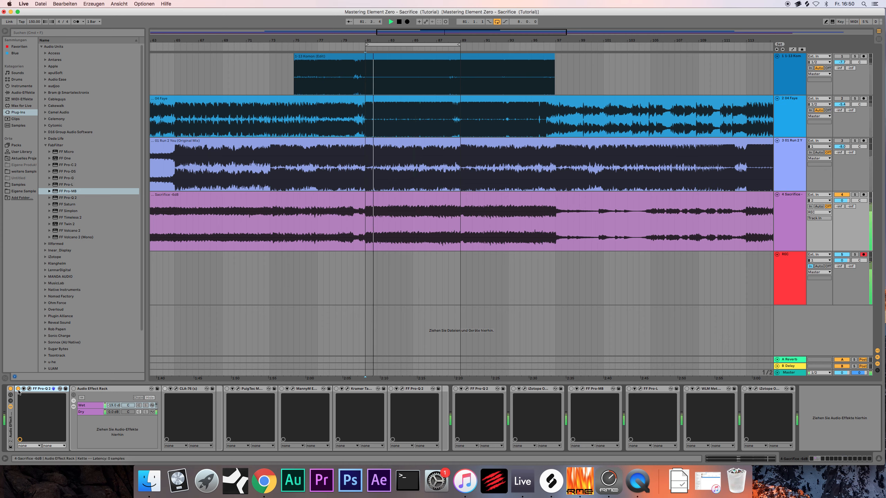
left_click(18, 389)
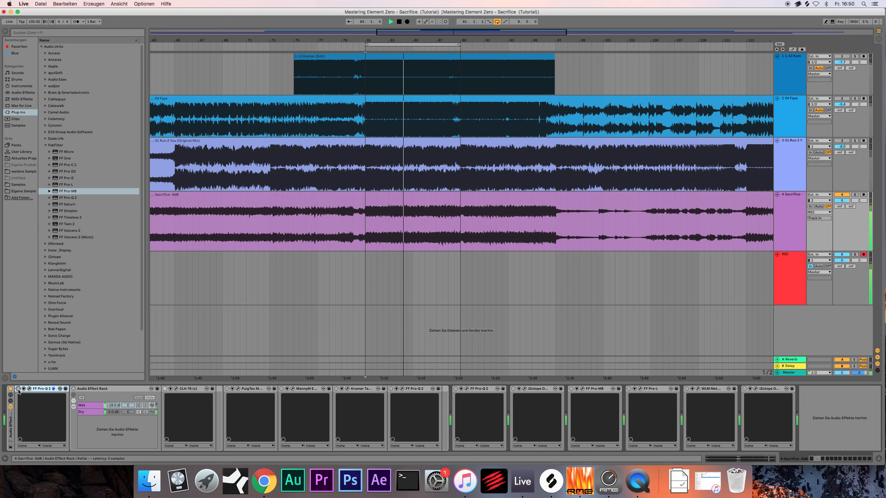
left_click(18, 389)
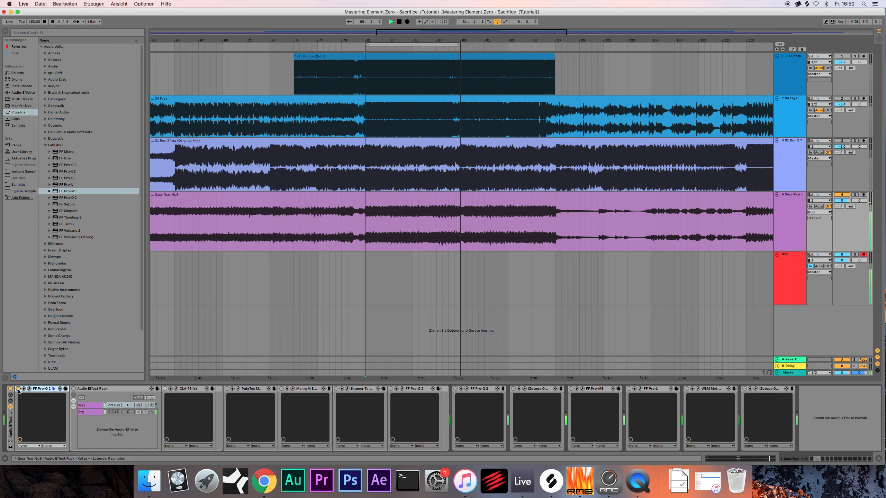
Switch the Audio Effect Rack on while the loop plays, and stop playback
left_click(74, 392)
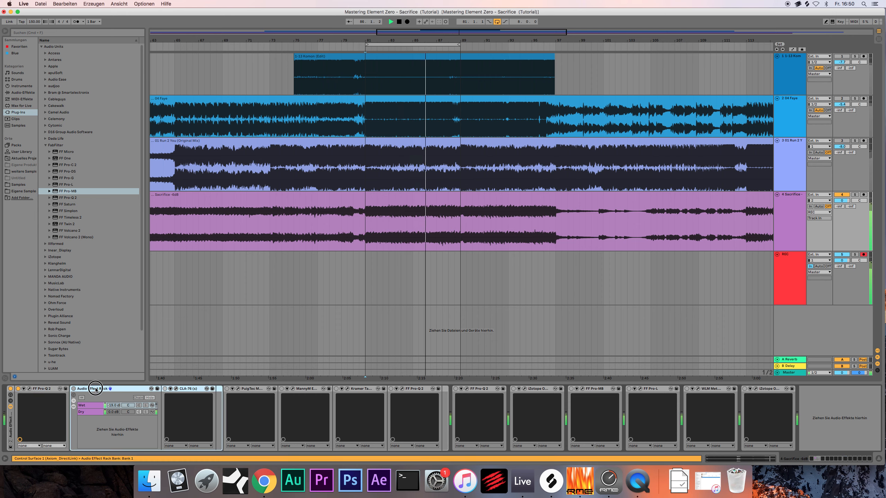
left_click(74, 389)
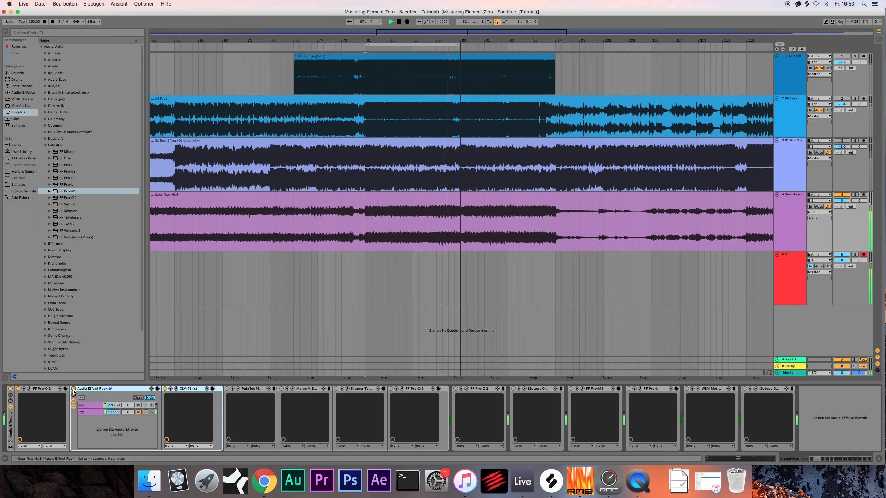
key("space")
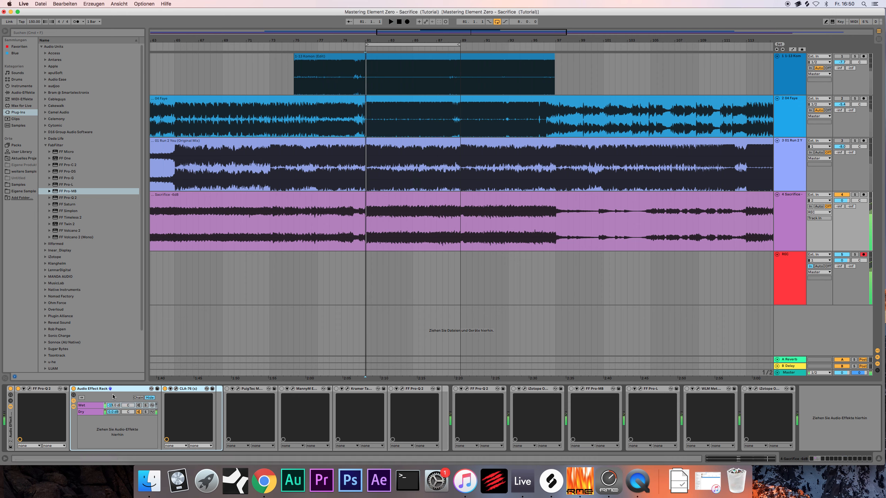
Switch on the PuigTec MEQ5, open its window and move it slightly aside to examine its settings
left_click(253, 389)
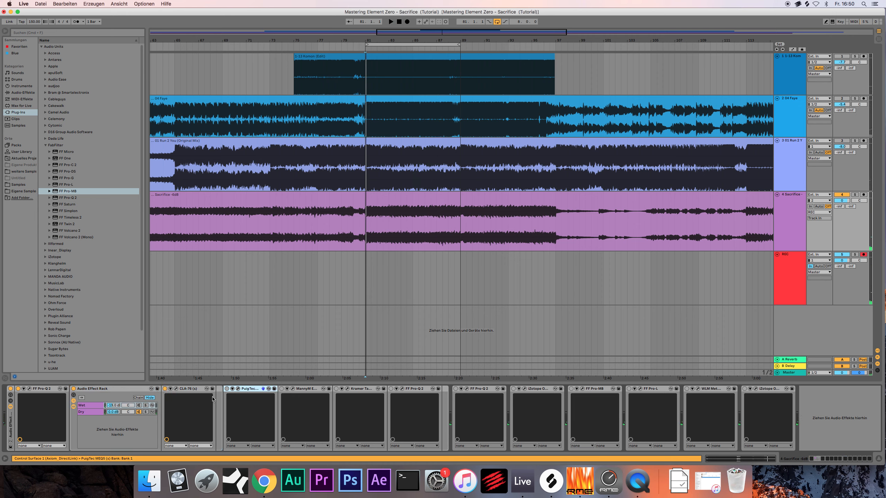
left_click(226, 389)
left_click(238, 389)
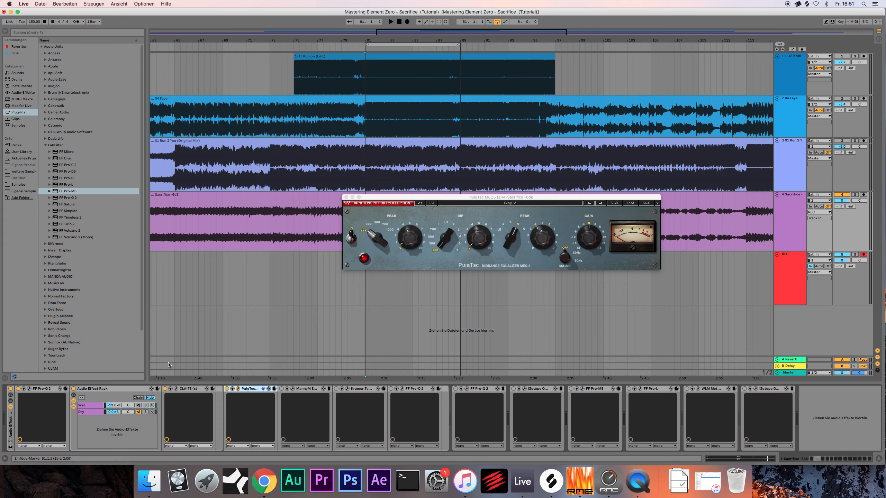
left_click_drag(438, 200, 452, 200)
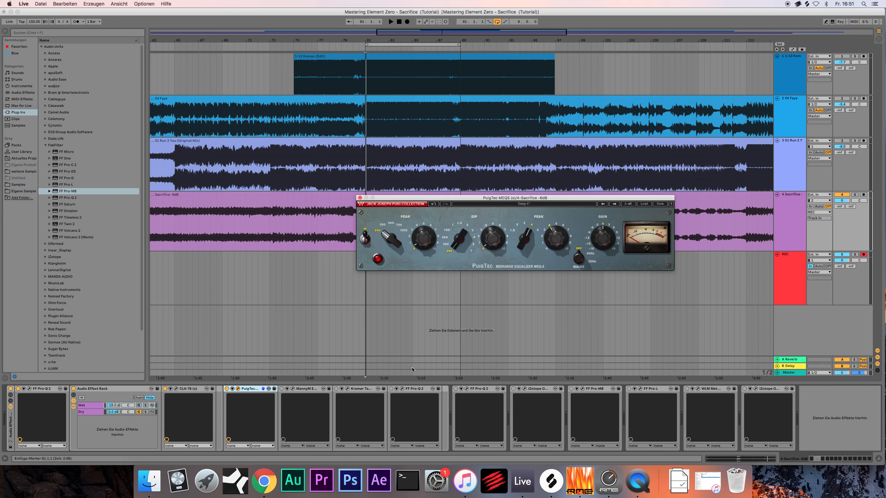
left_click(256, 390)
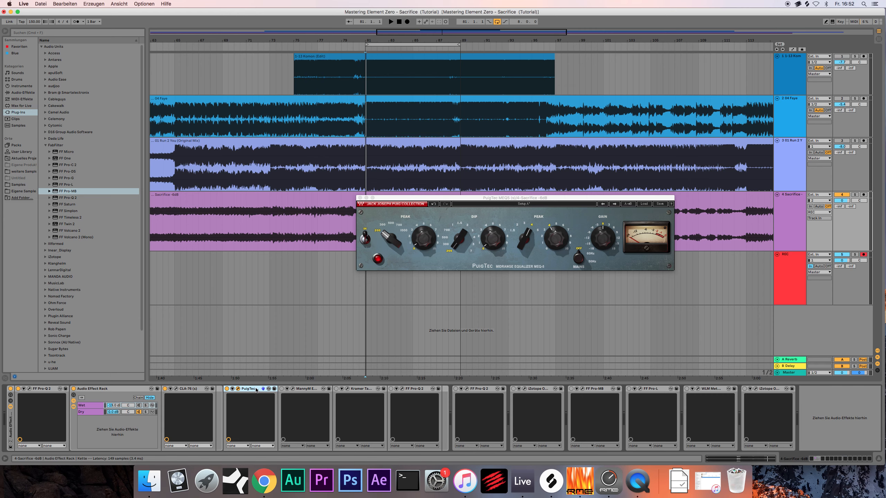
Try an extra bell band near 150 Hz in the FF Pro-Q 2 after Kramer Tape, delete it and close the equalizer
left_click(404, 389)
left_click(403, 389)
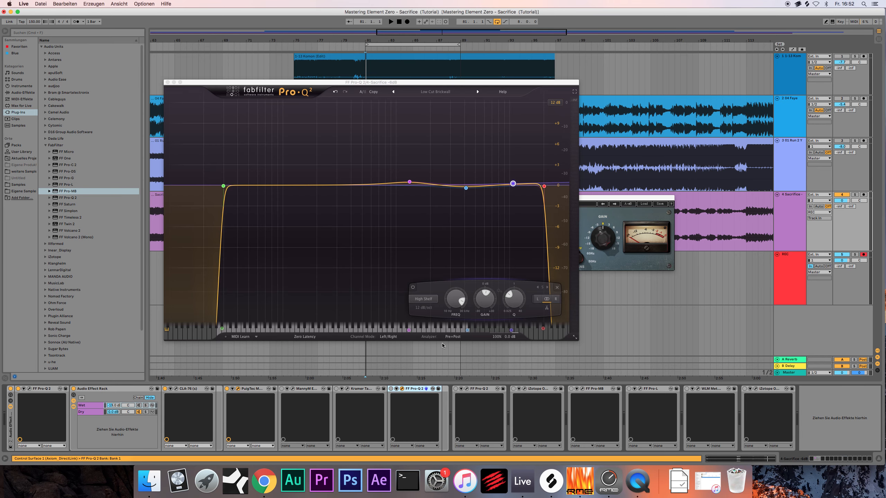
mouse_move(304, 184)
left_mouse_down()
mouse_move(421, 81)
mouse_move(318, 82)
mouse_move(305, 186)
left_mouse_up()
right_click(303, 183)
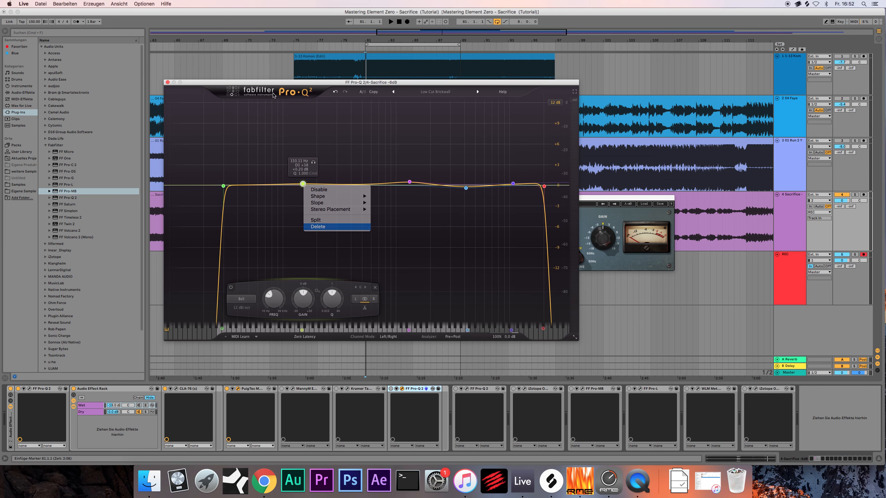
left_click(318, 227)
left_click(168, 83)
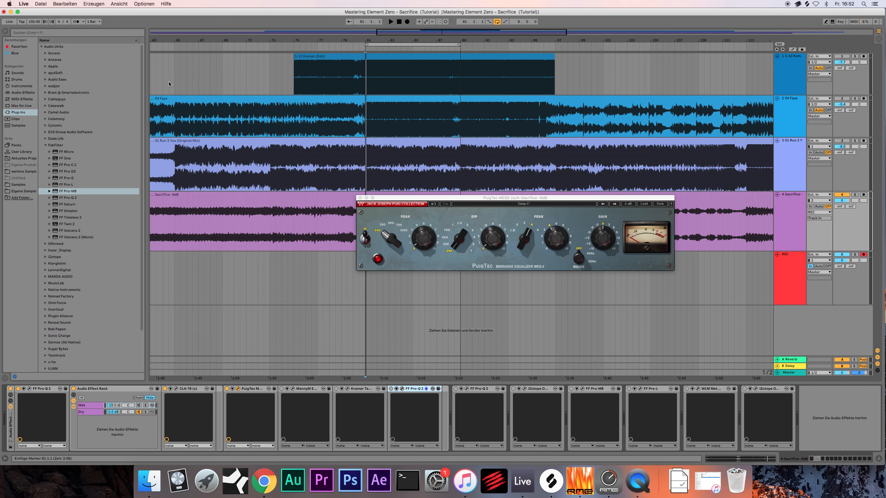
Close the PuigTec window, play the Sacrifice loop and toggle the PuigTec off and on for comparison
left_click(249, 388)
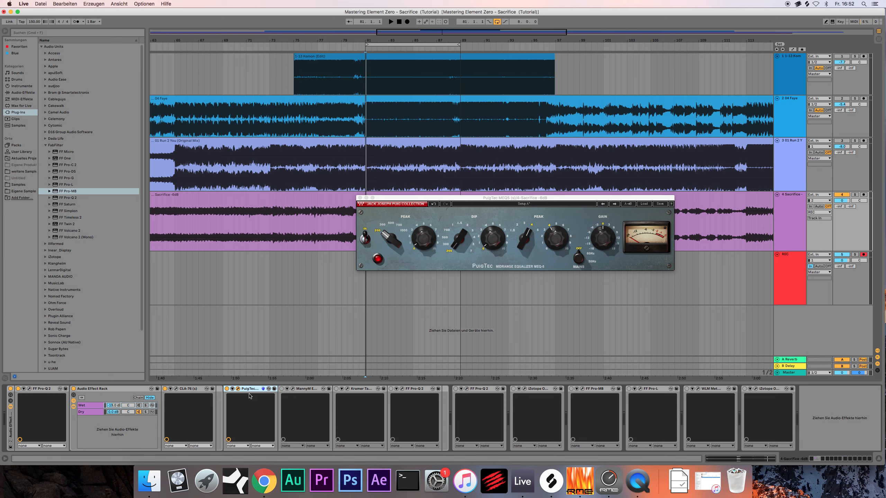
left_click(361, 198)
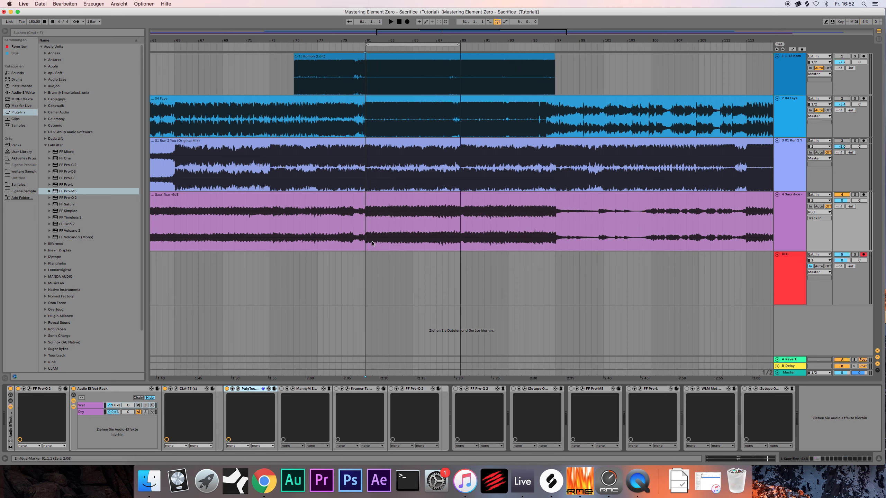
key("space")
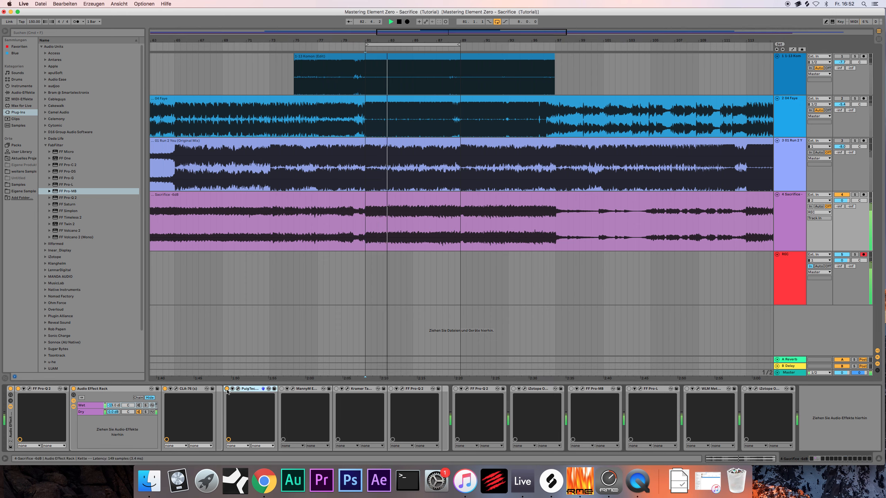
left_click(227, 390)
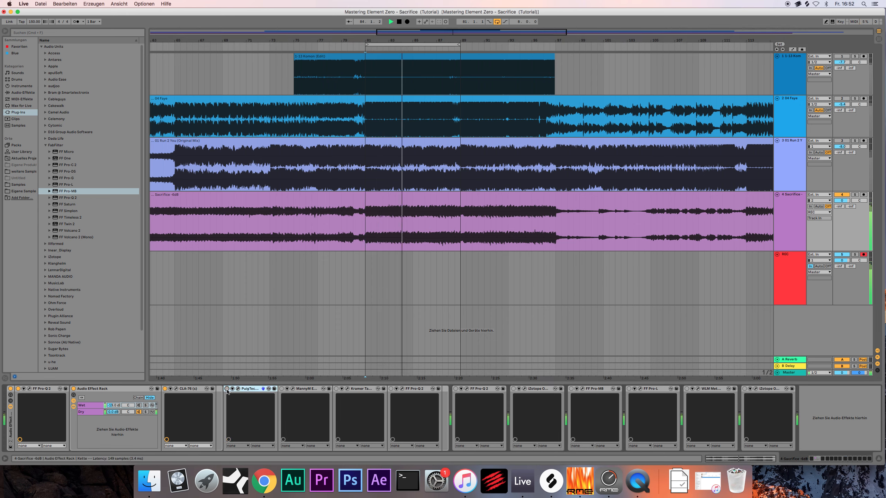
left_click(226, 389)
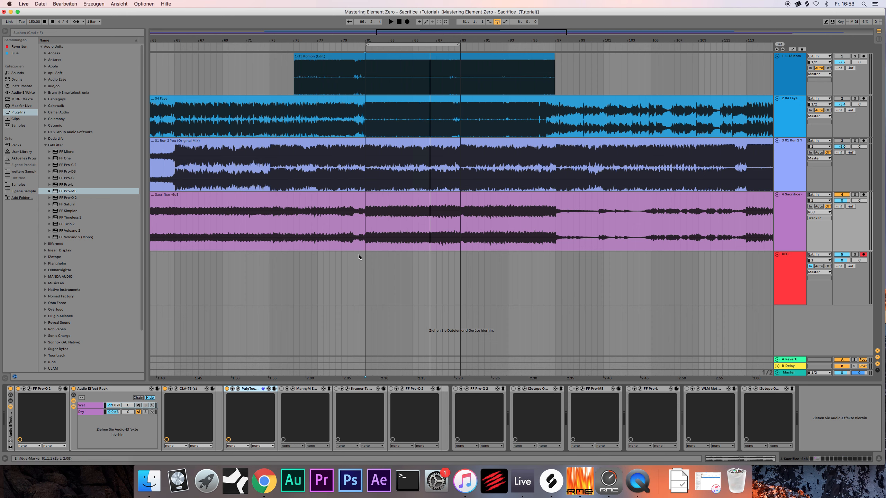
Return the start position to bar 81, switch on the MannyM EQ and open its window to examine its gain and frequency settings
left_click(367, 247)
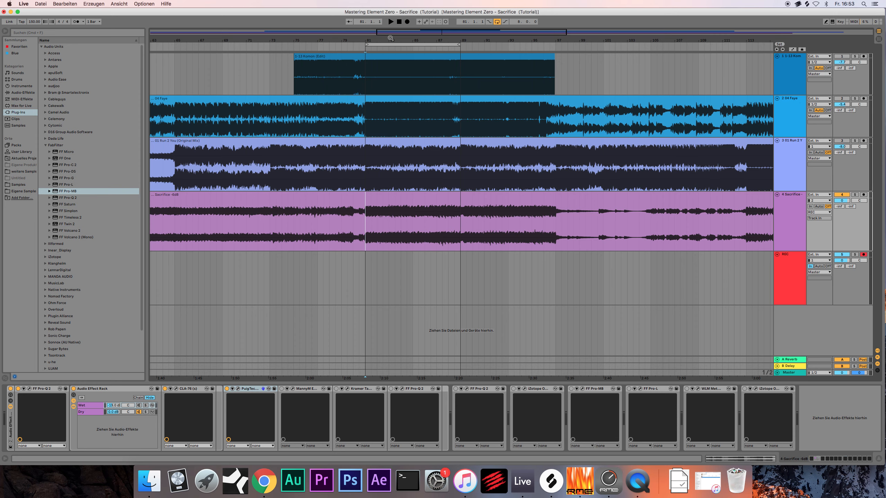
left_click_drag(391, 34, 391, 42)
left_click(253, 389)
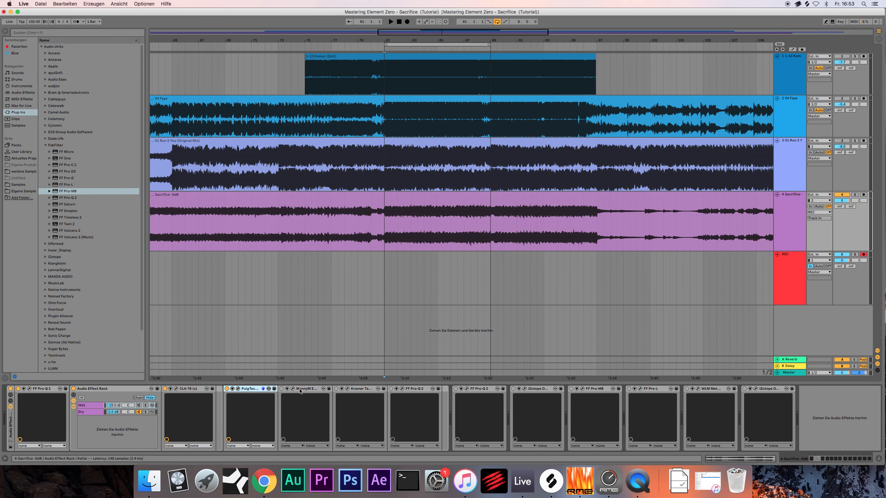
left_click(301, 389)
left_click(281, 388)
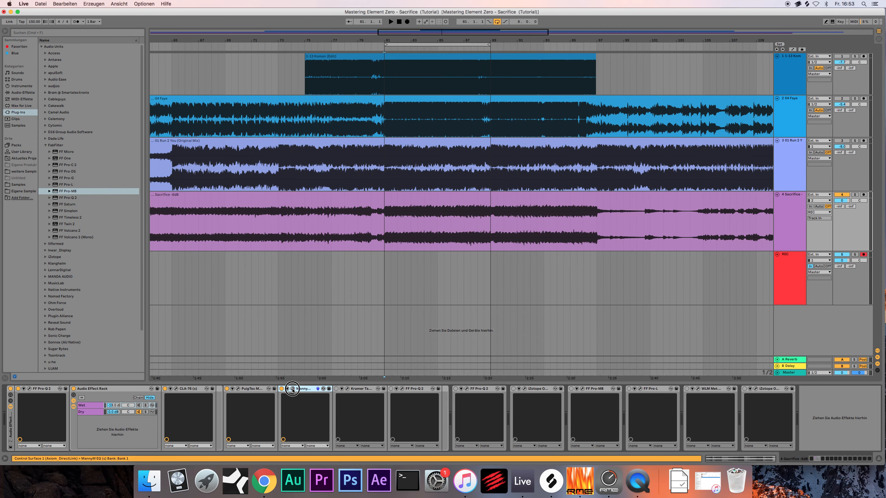
left_click(293, 389)
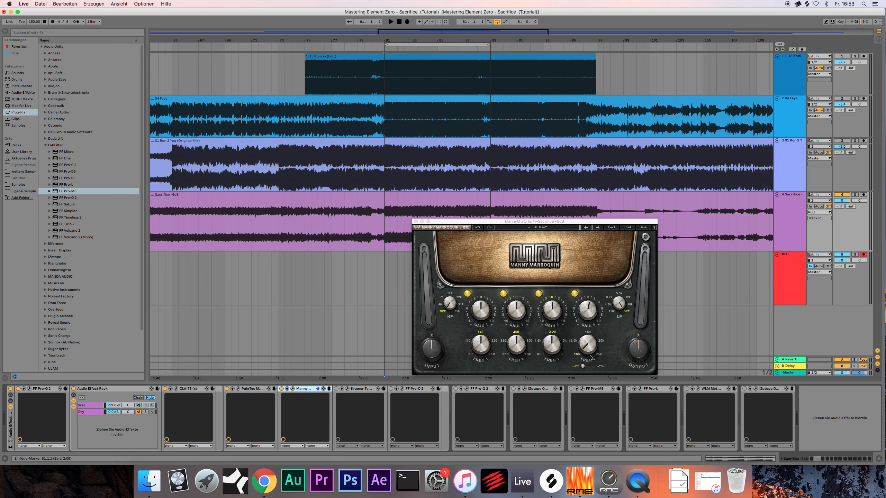
mouse_move(589, 311)
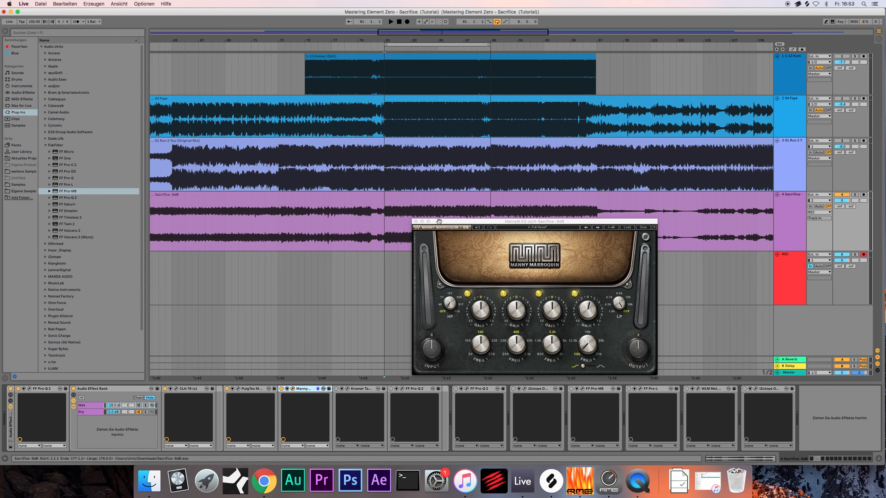
left_click_drag(439, 221, 472, 234)
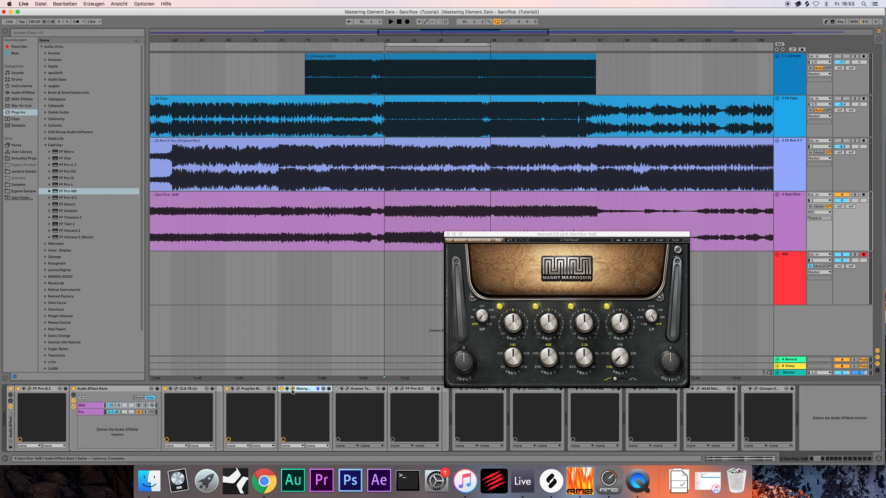
Compare the loop with the MannyM EQ off and on during playback, leave it on, stop and close its window
key("space")
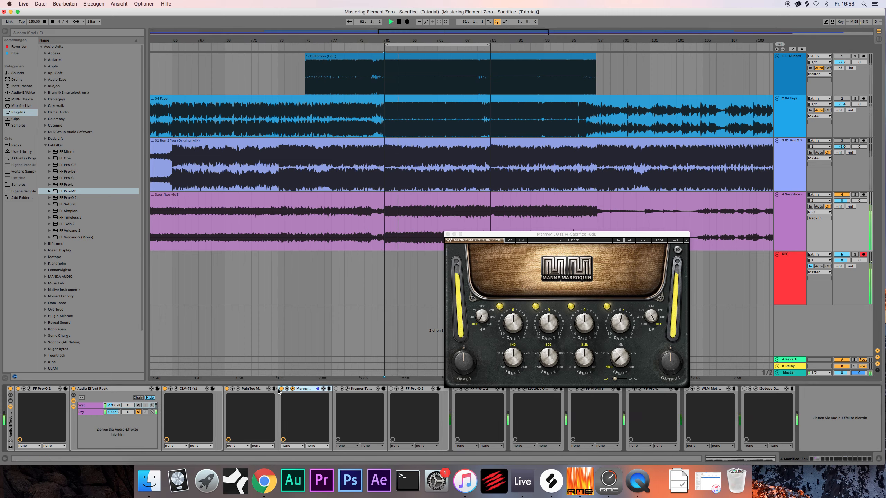
left_click(281, 389)
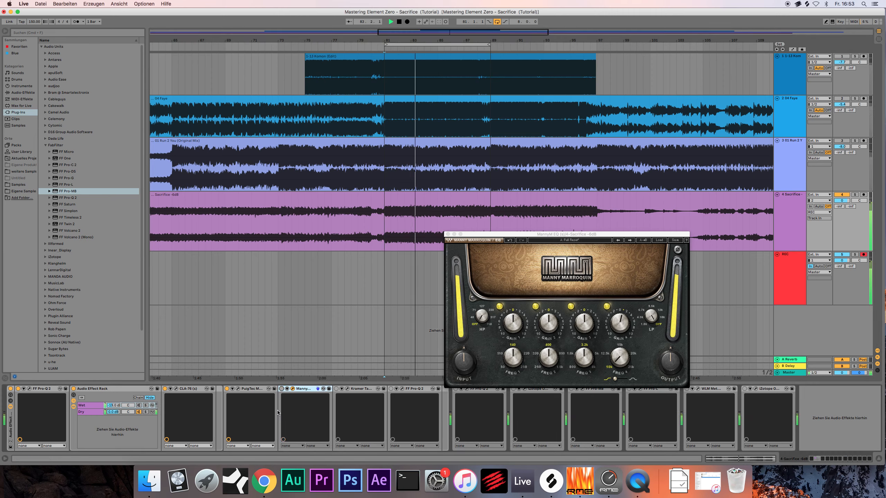
left_click(282, 389)
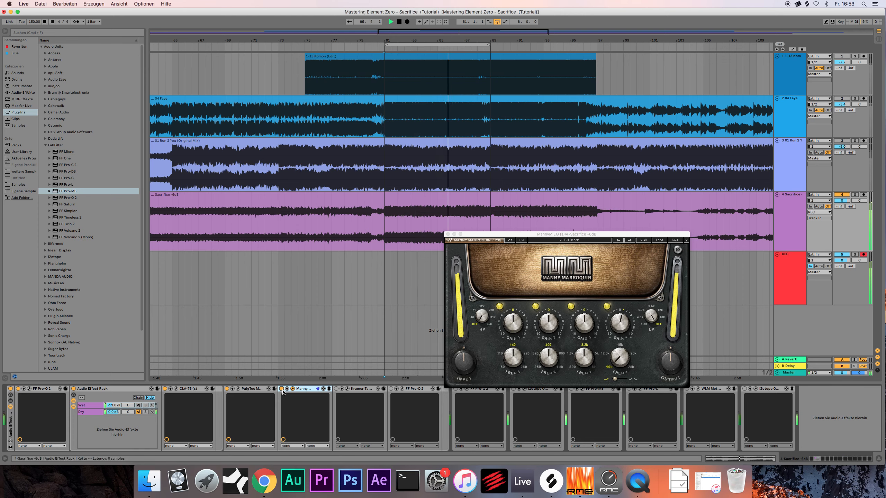
left_click(304, 389)
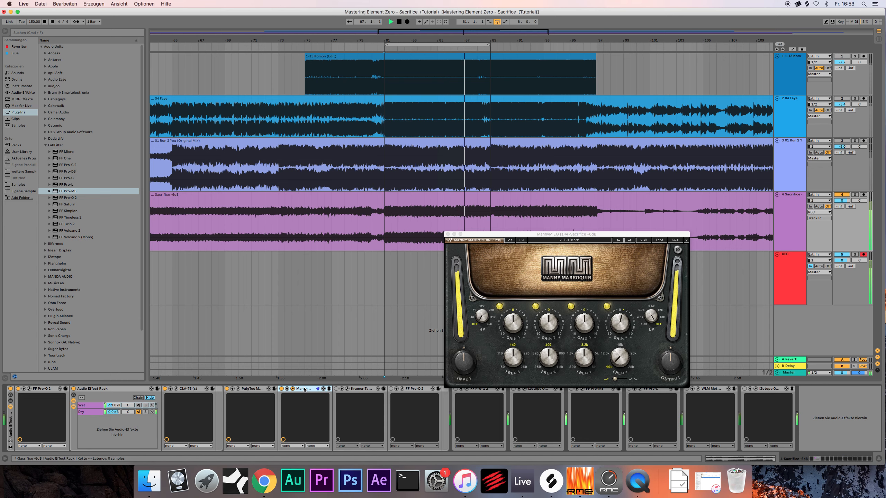
key("space")
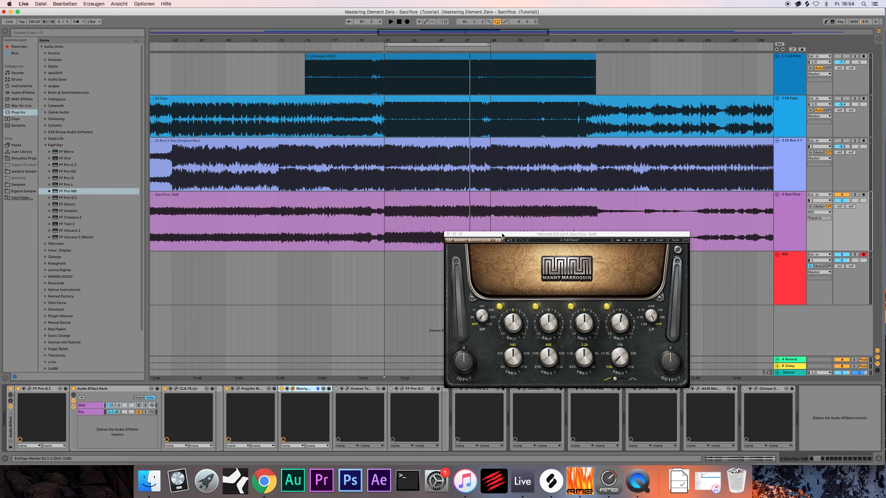
left_click(448, 234)
Switch on the Kramer Tape, open its window and move it slightly aside
left_click(355, 390)
key("0")
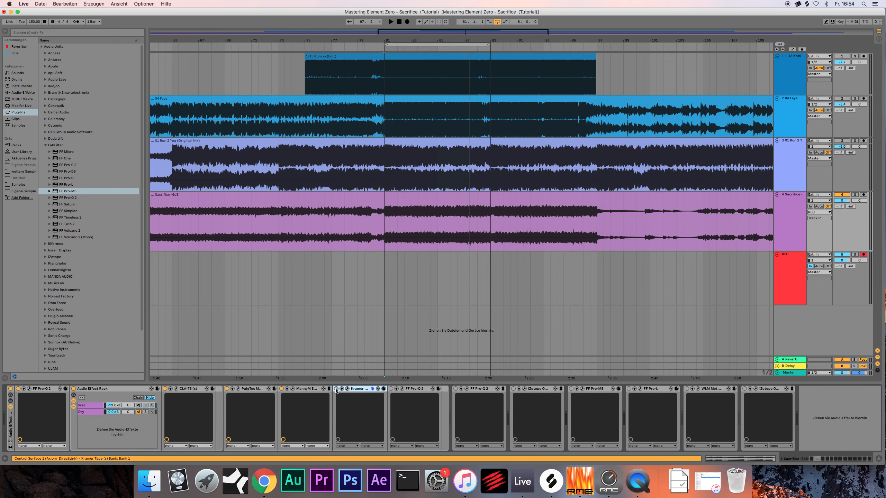
left_click(348, 389)
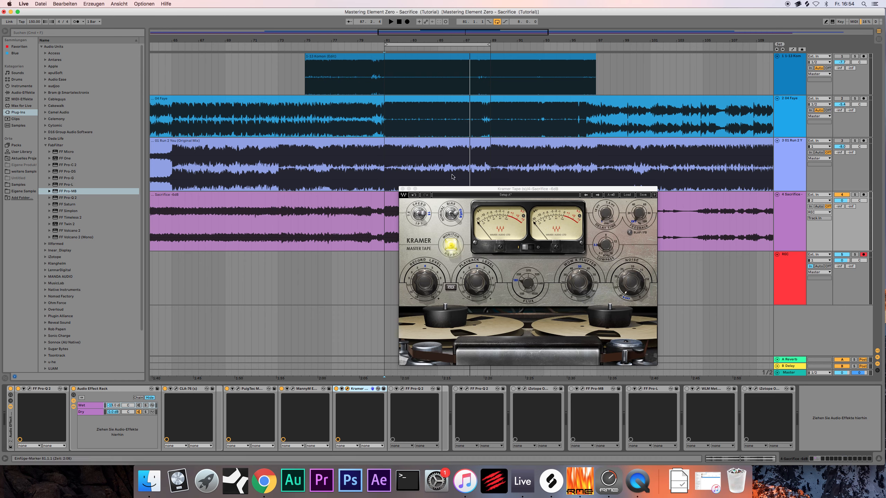
left_click_drag(454, 191, 436, 196)
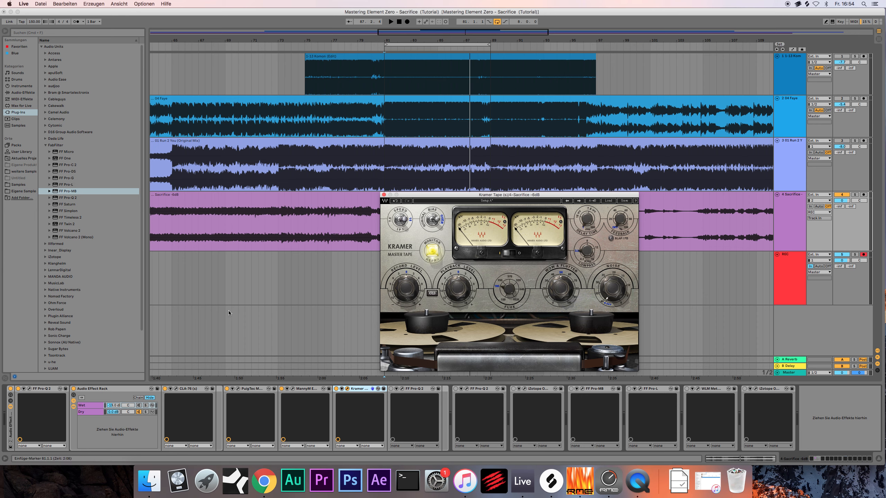
Reopen the MannyM EQ to review its settings alongside the PuigTec in the chain, and close its window again
left_click(293, 389)
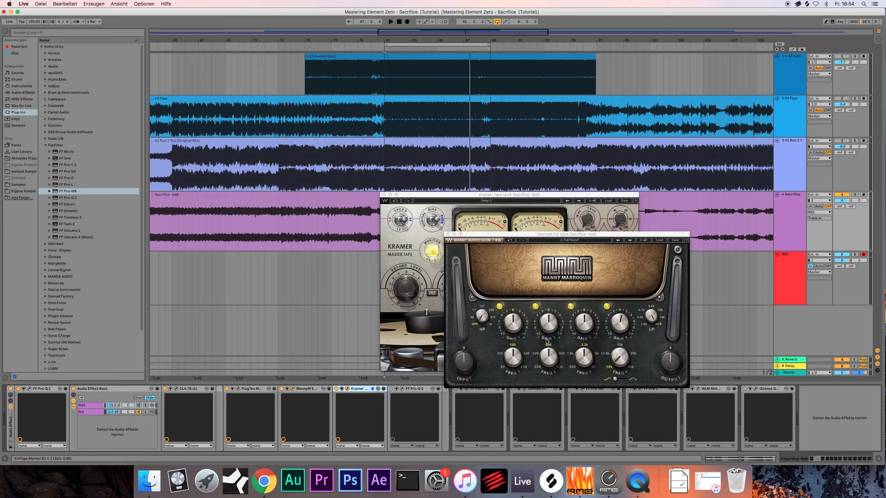
left_click(240, 390)
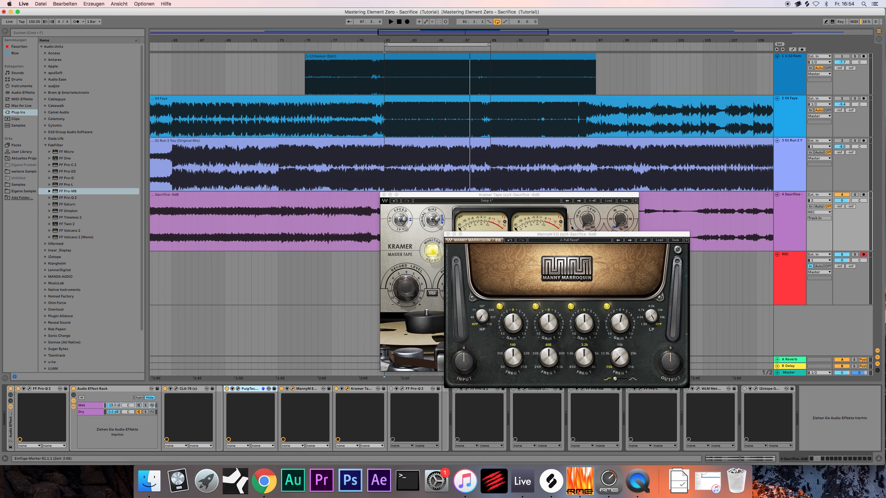
left_click_drag(576, 238, 551, 240)
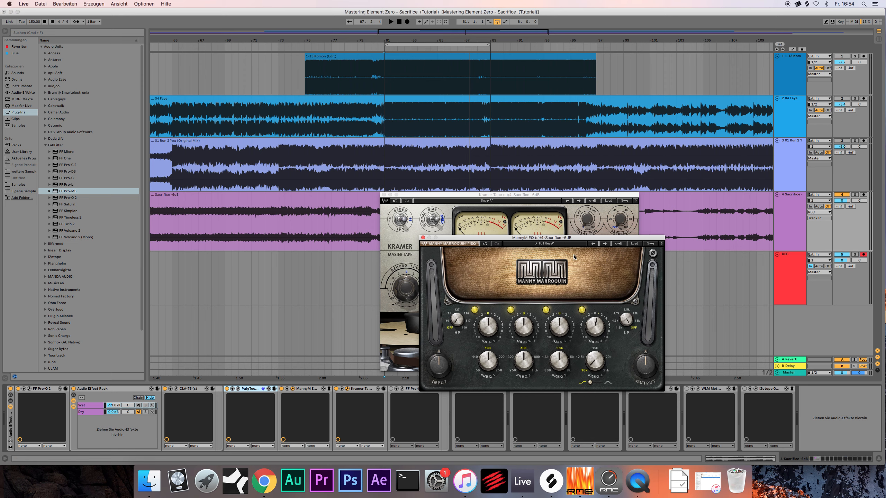
left_click(252, 392)
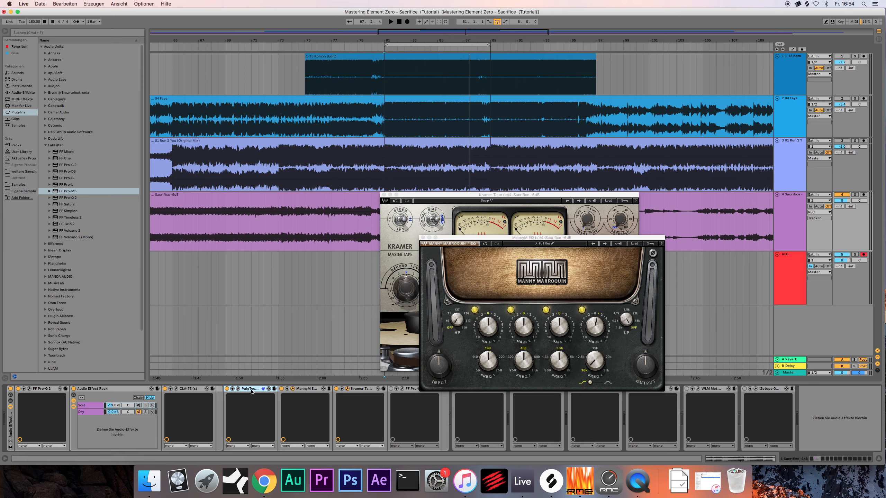
left_click(307, 390)
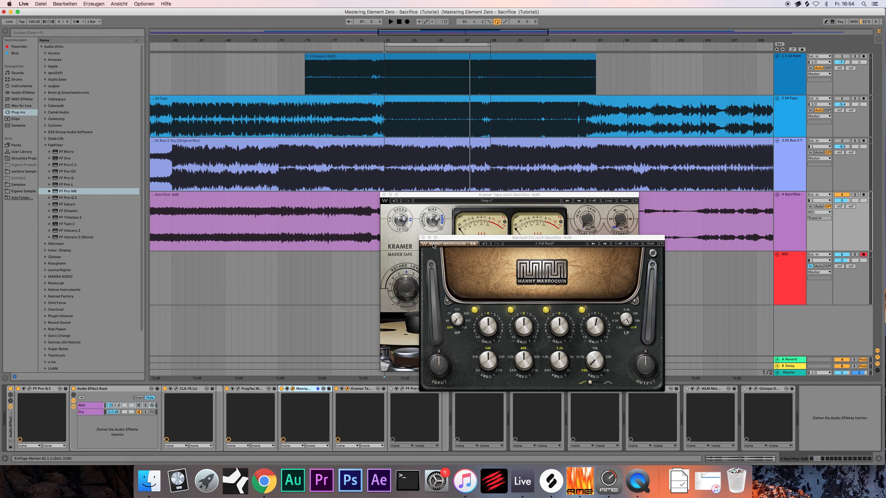
left_click(424, 238)
Reposition the Kramer Tape window and examine its Record Level and Playback Level settings
left_click_drag(440, 195, 399, 237)
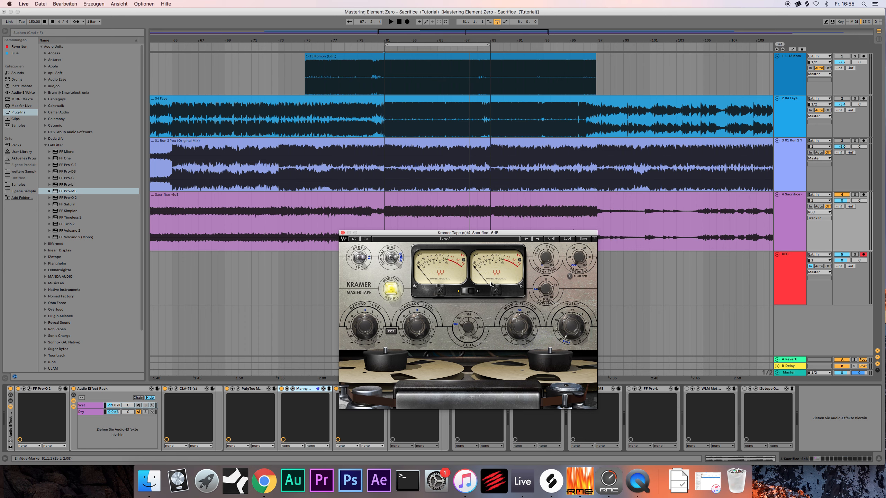
left_click_drag(483, 233, 503, 213)
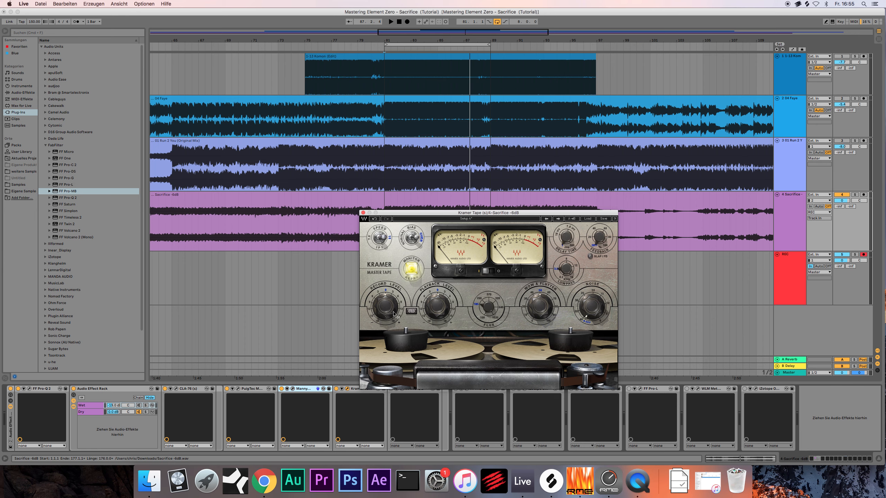
mouse_move(392, 313)
mouse_move(444, 294)
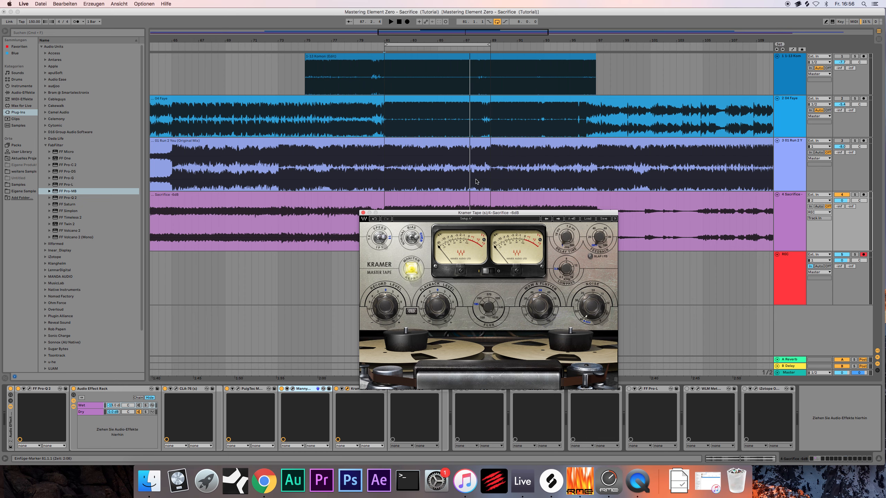
Move the Kramer Tape window aside, compare the loop from its start with the Kramer Tape off and on, and stop playback
left_click_drag(476, 212, 576, 160)
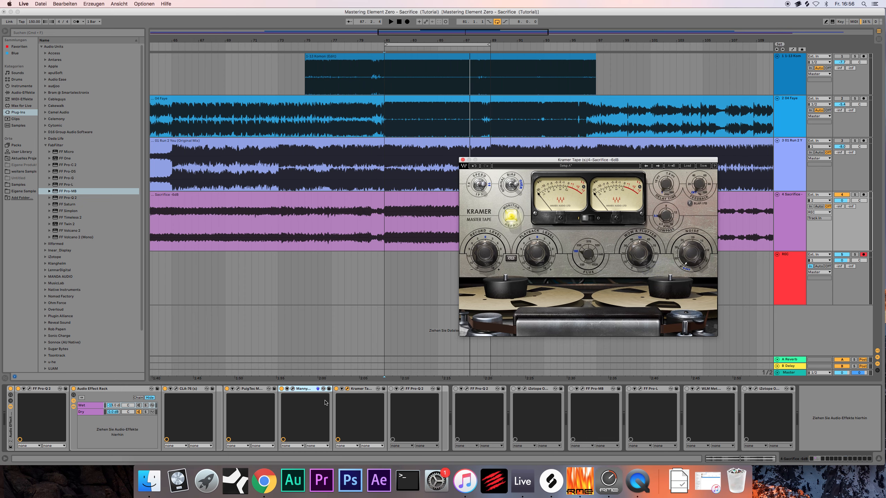
left_click(359, 398)
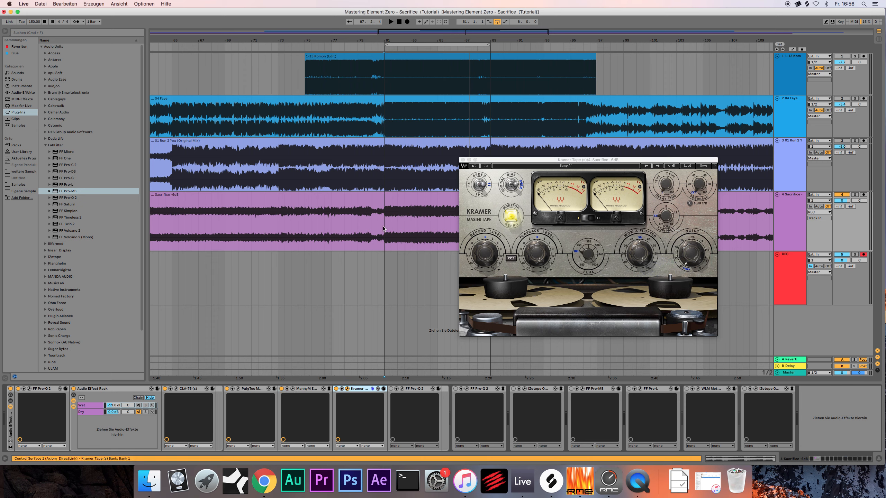
left_click(385, 232)
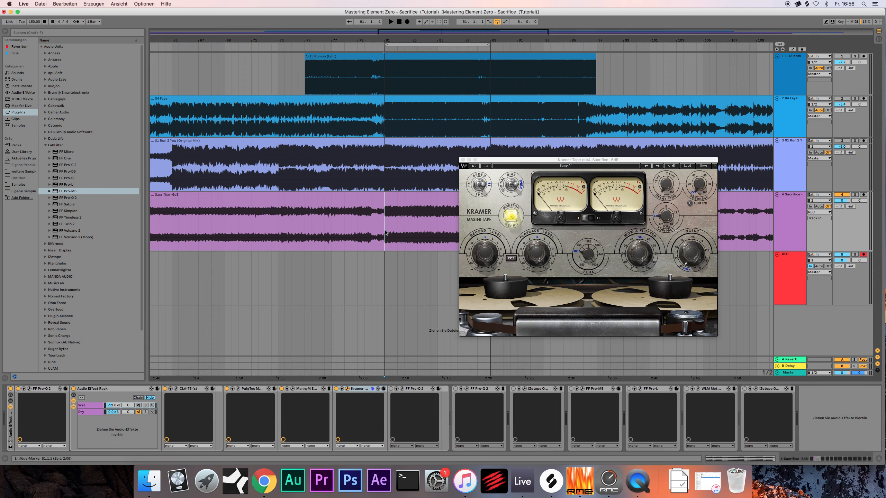
key("space")
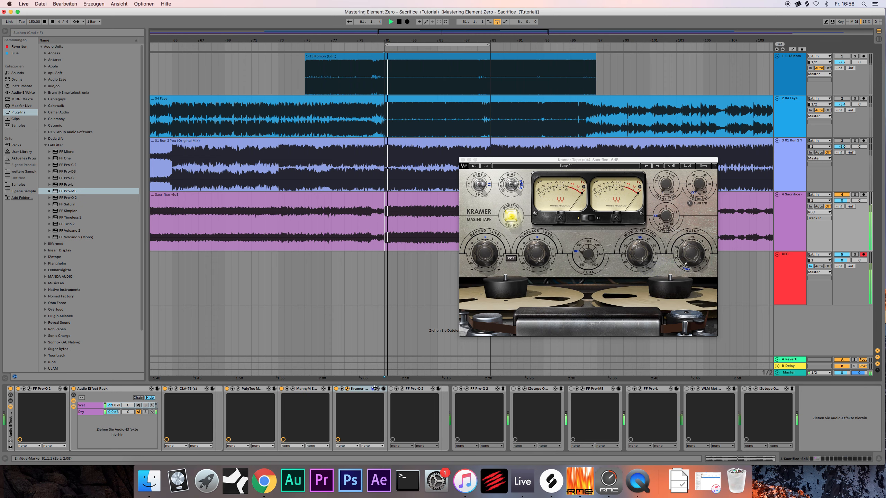
left_click(336, 389)
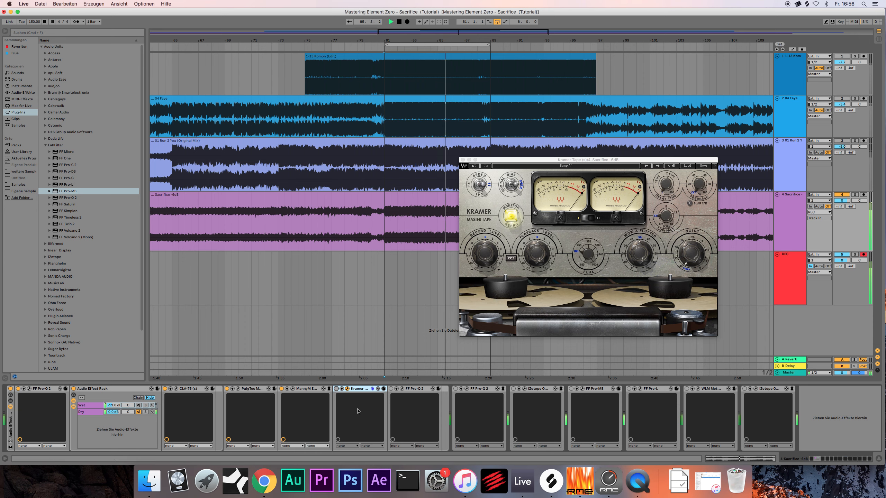
left_click(337, 389)
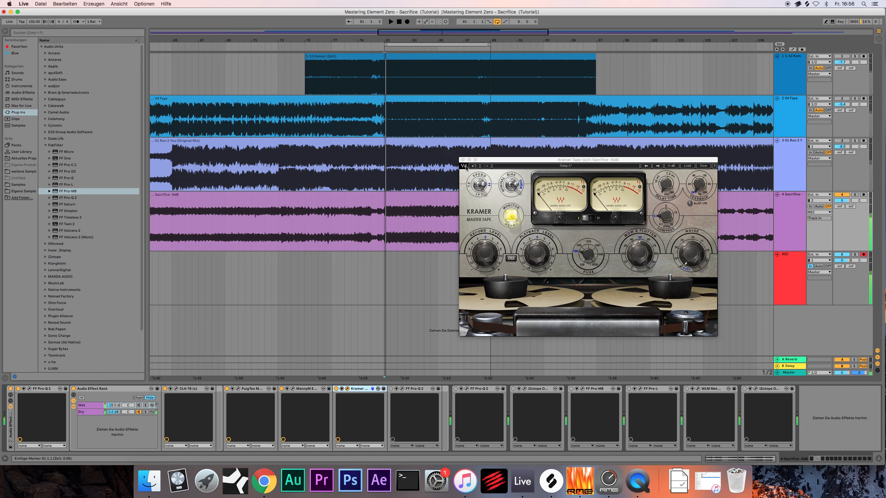
key("space")
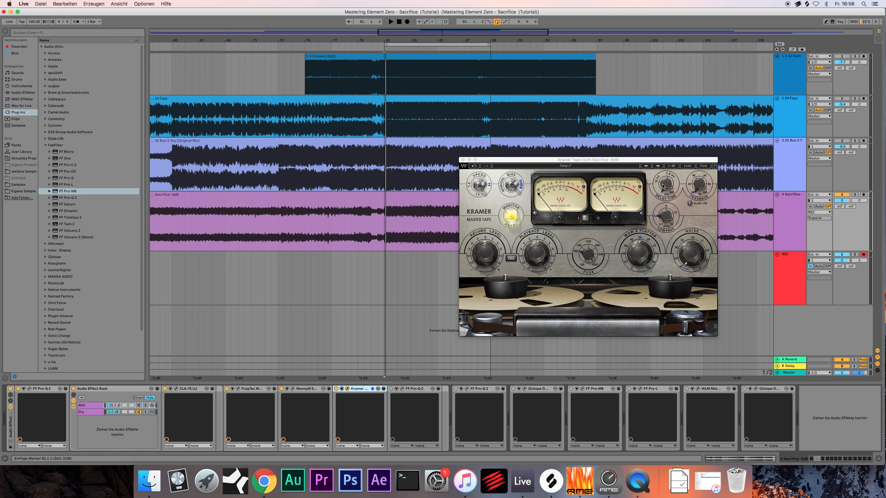
Review the Wet and Dry chains of the Audio Effect Rack and reselect the Kramer Tape
left_click_drag(646, 159, 637, 158)
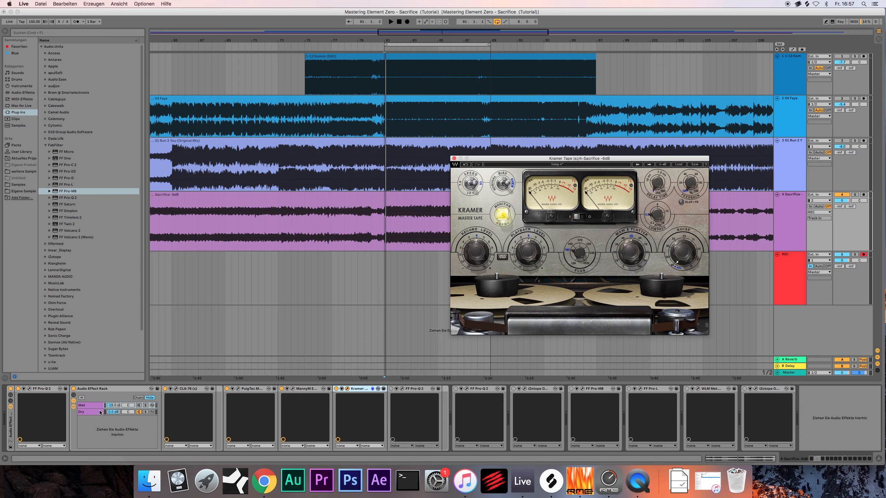
left_click(361, 390)
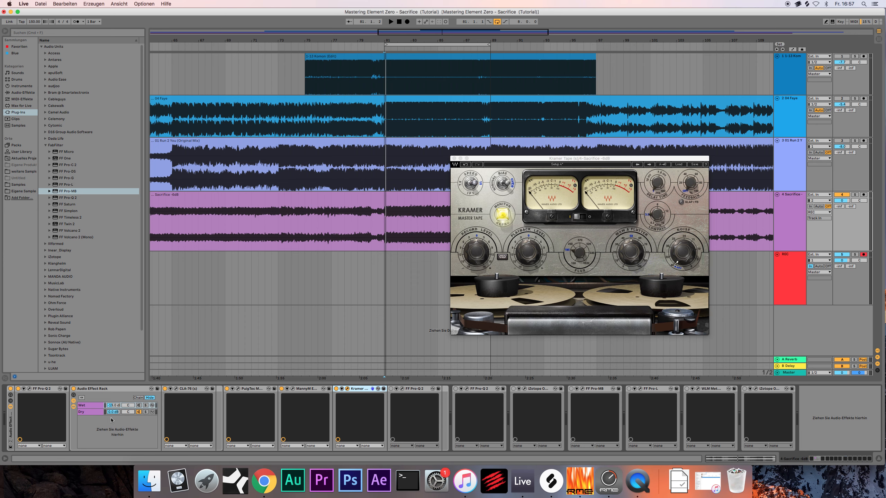
left_click(99, 407)
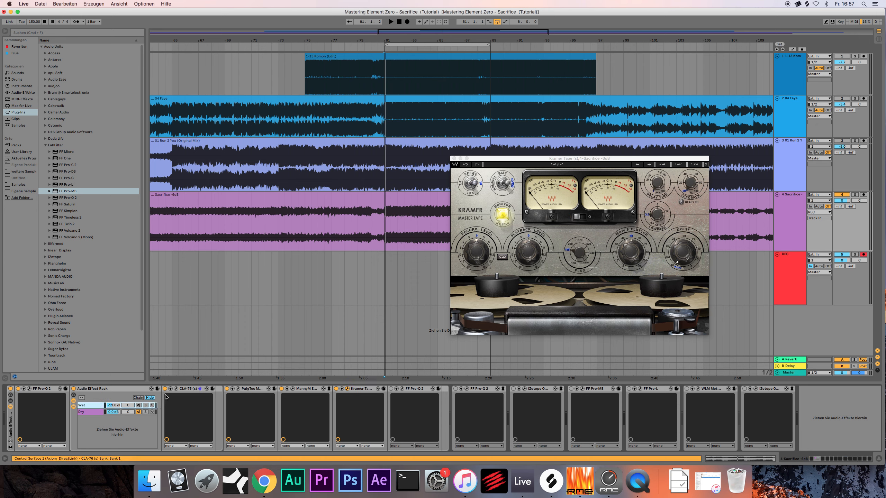
left_click(81, 411)
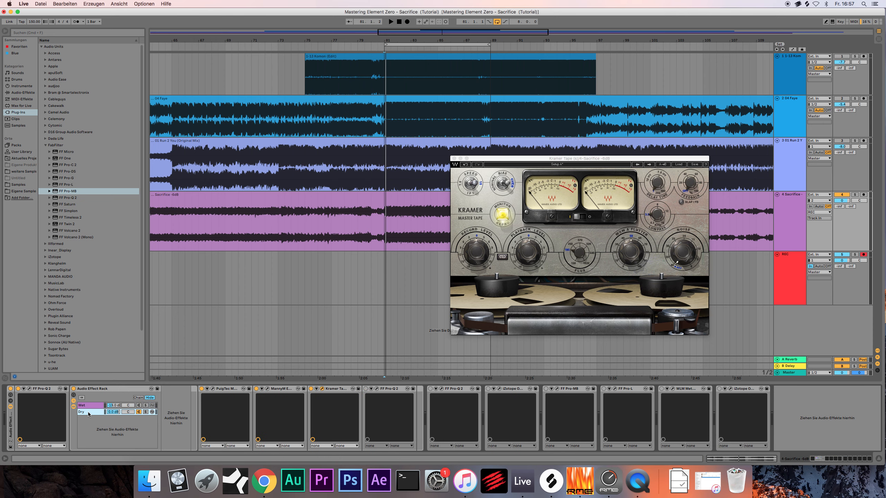
left_click(389, 391)
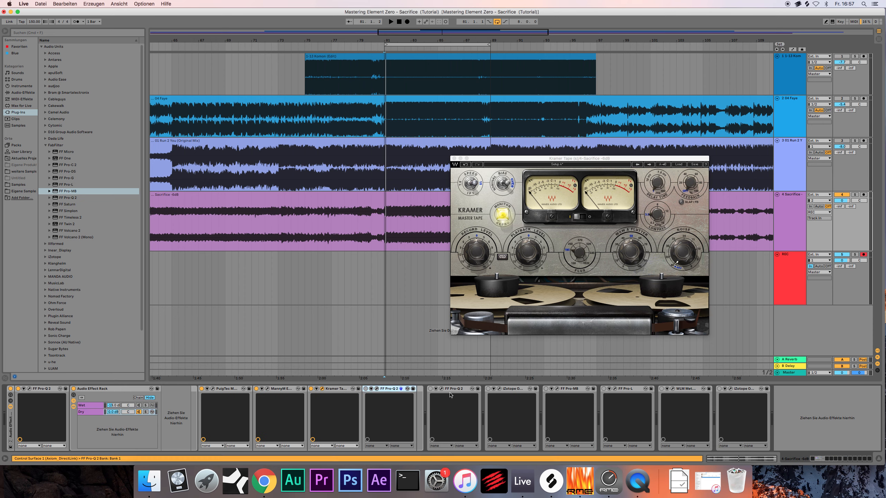
left_click(335, 390)
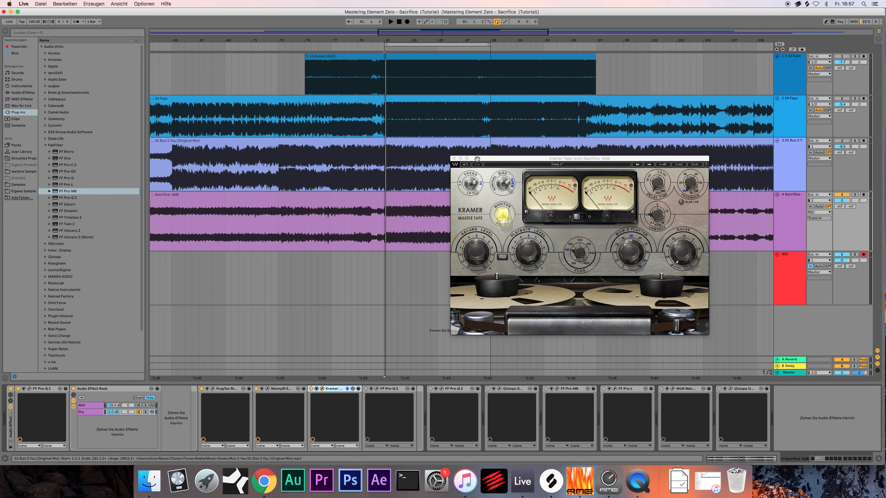
Audition higher and lower Record Level settings on the Kramer Tape from the loop start, stop, and return the level to 7.2
left_click_drag(488, 156, 560, 160)
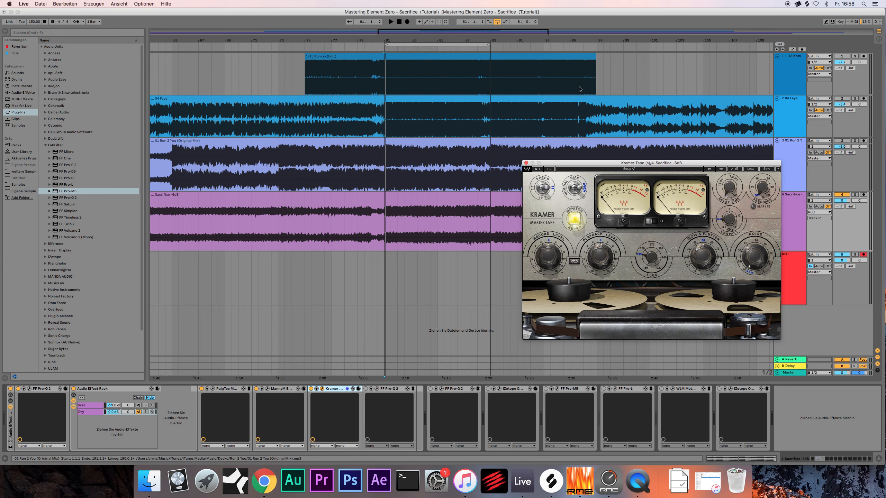
left_click_drag(559, 164, 550, 164)
left_click(384, 237)
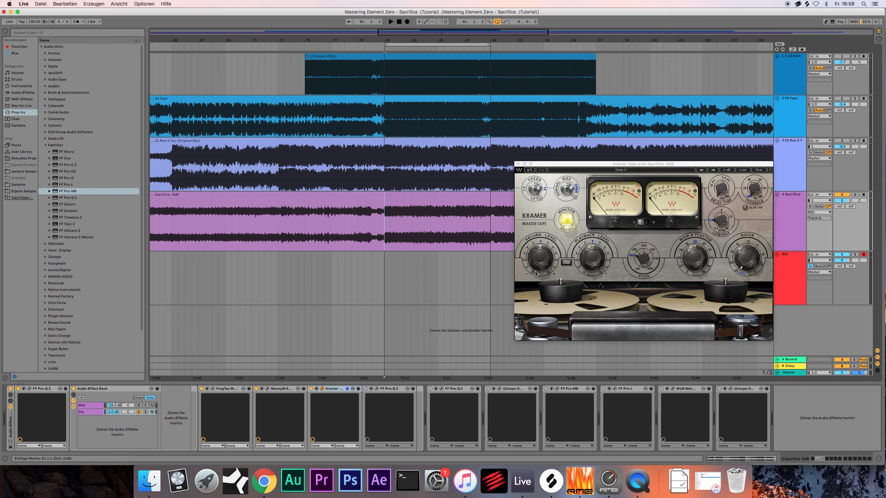
left_click(537, 262)
key("space")
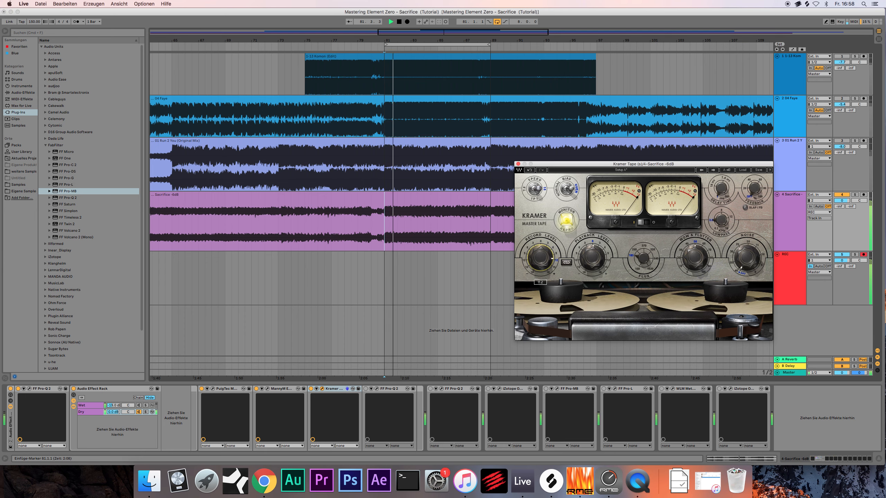
left_click_drag(541, 261, 541, 246)
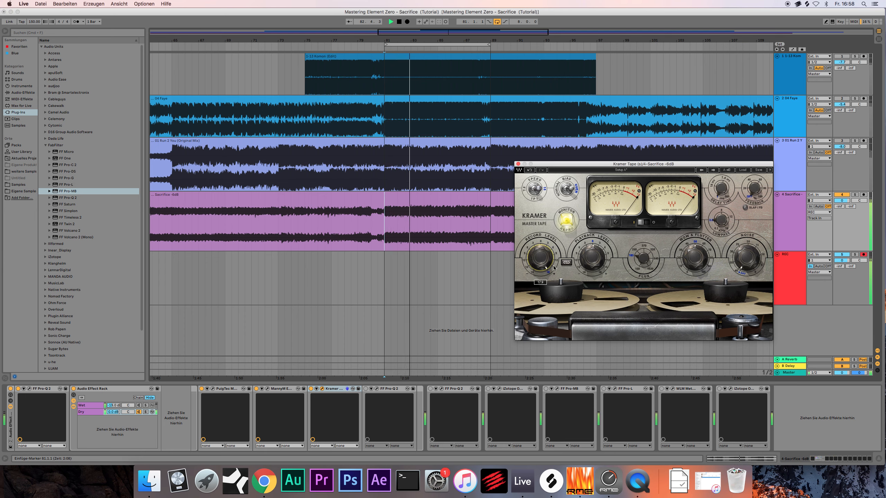
key("space")
left_click_drag(544, 262, 545, 297)
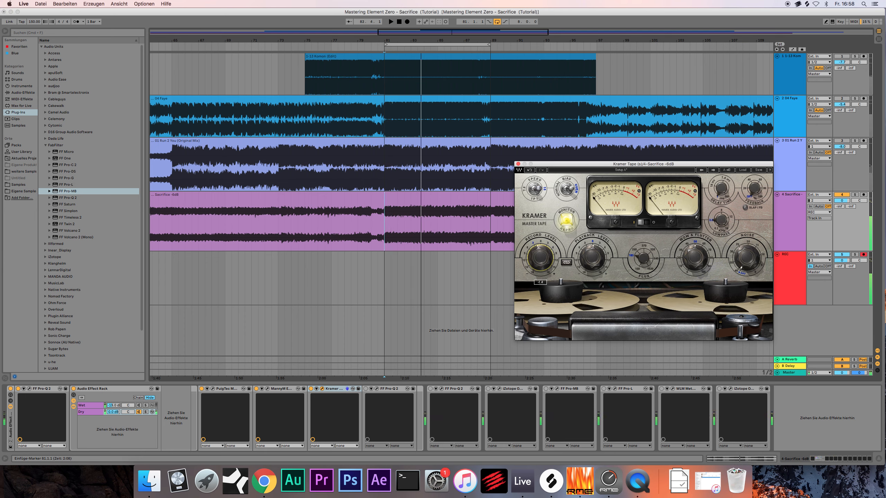
left_click_drag(541, 260, 540, 257)
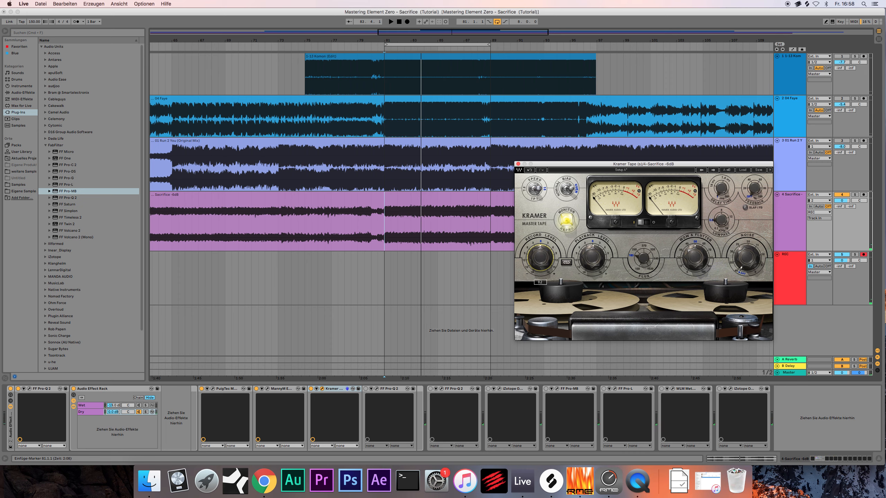
Compare the loop with the Kramer Tape off and on during playback, leave it on, stop and close its window
key("space")
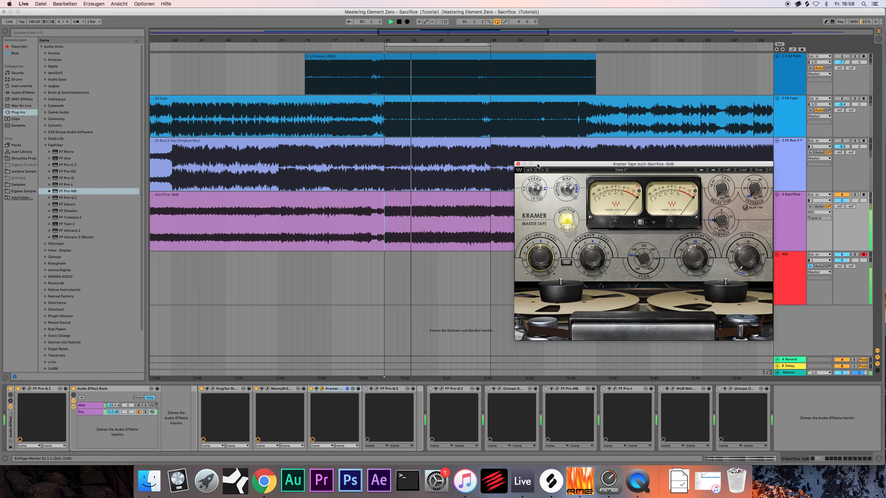
left_click_drag(544, 164, 531, 165)
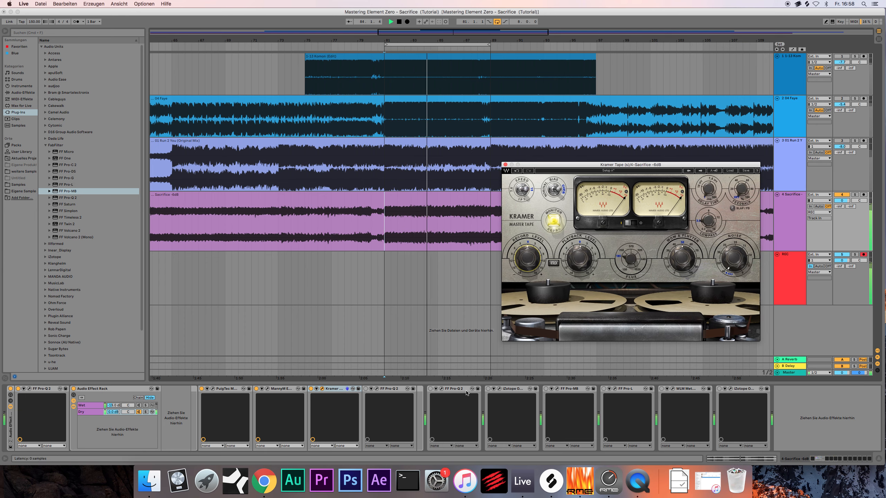
left_click(310, 389)
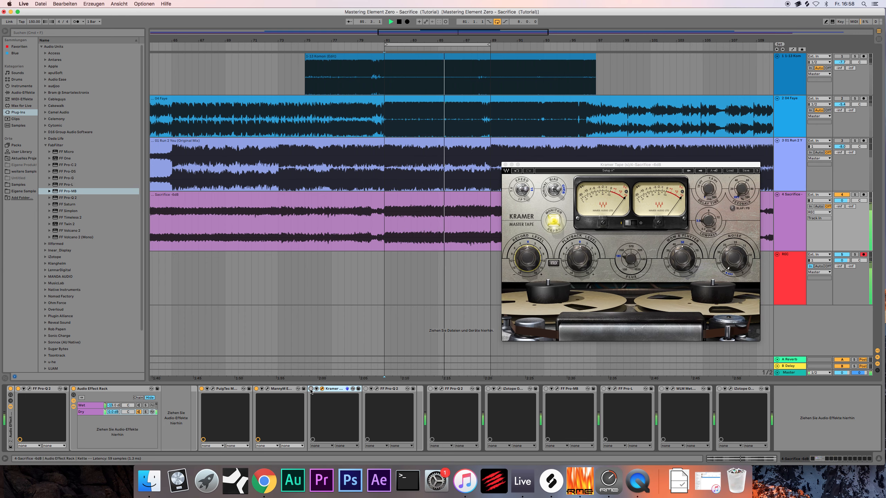
left_click(311, 389)
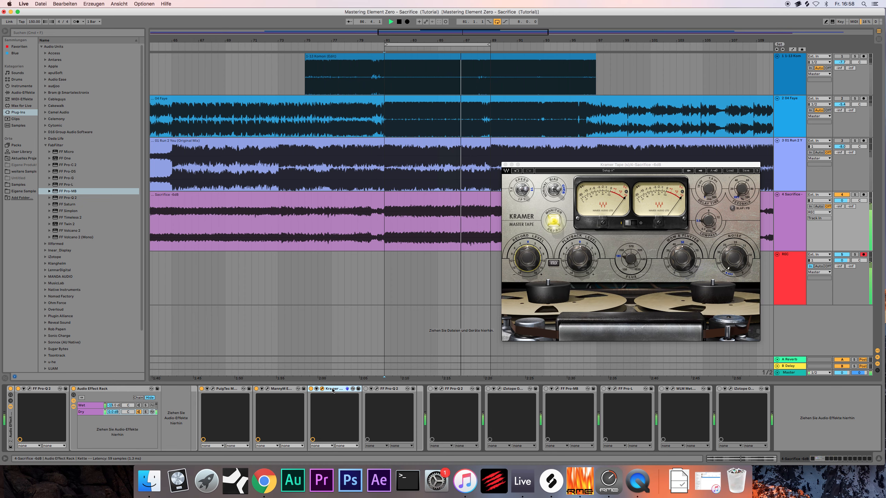
key("space")
left_click(506, 165)
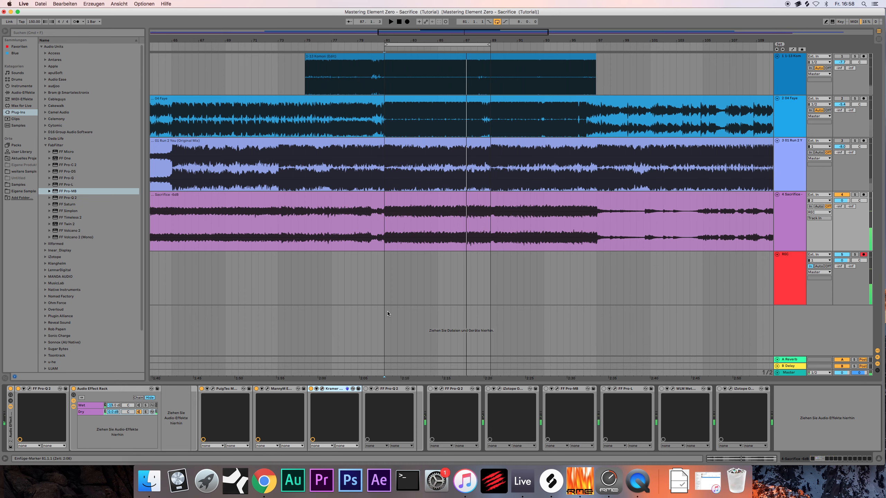
Switch on the FF Pro-Q 2 following the Kramer Tape, open its window and move it clear of the loop start
left_click(366, 389)
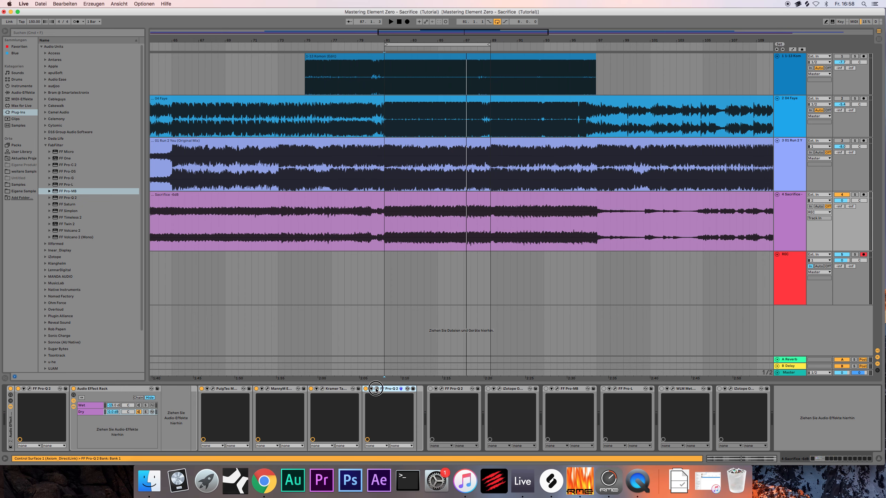
left_click(376, 389)
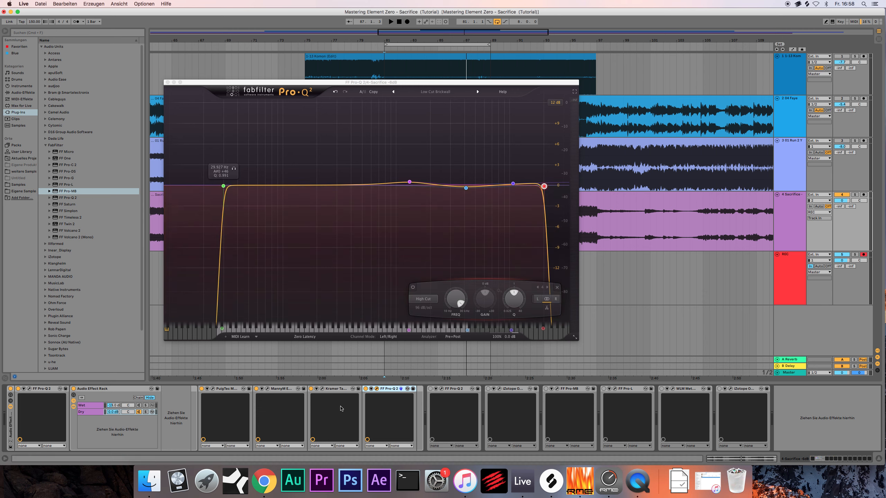
left_click(336, 389)
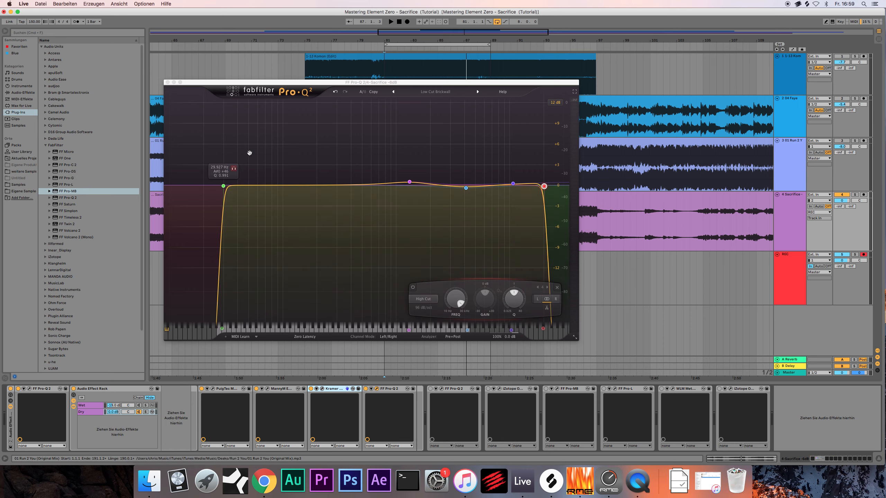
left_click_drag(263, 84, 532, 168)
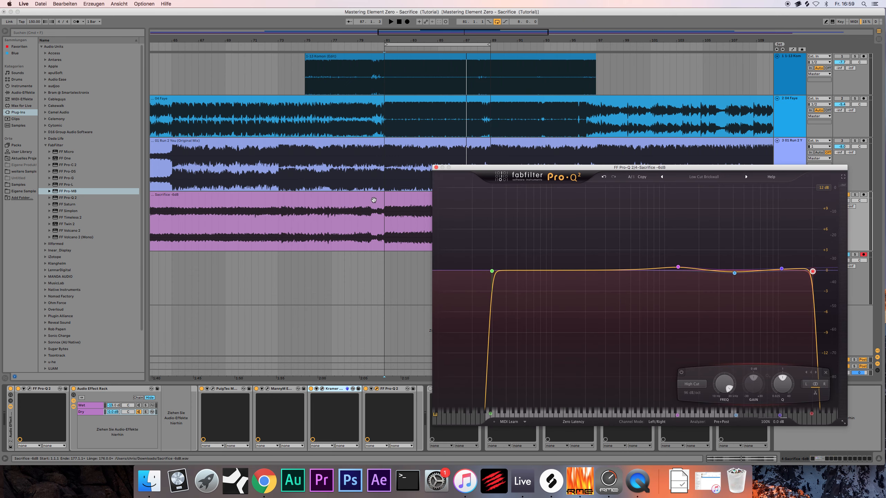
Solo the low-cut band of the FF Pro-Q 2 to hear what it removes at the loop start, stop and close the window
left_click(385, 223)
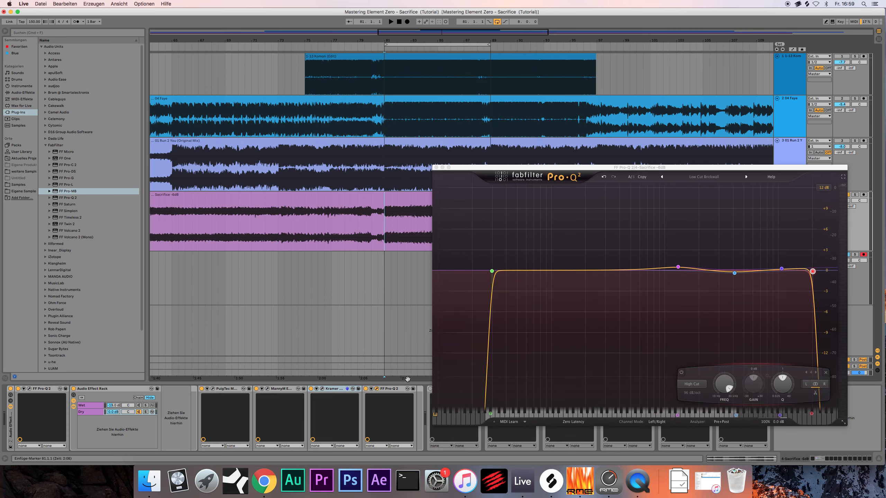
left_click(503, 255)
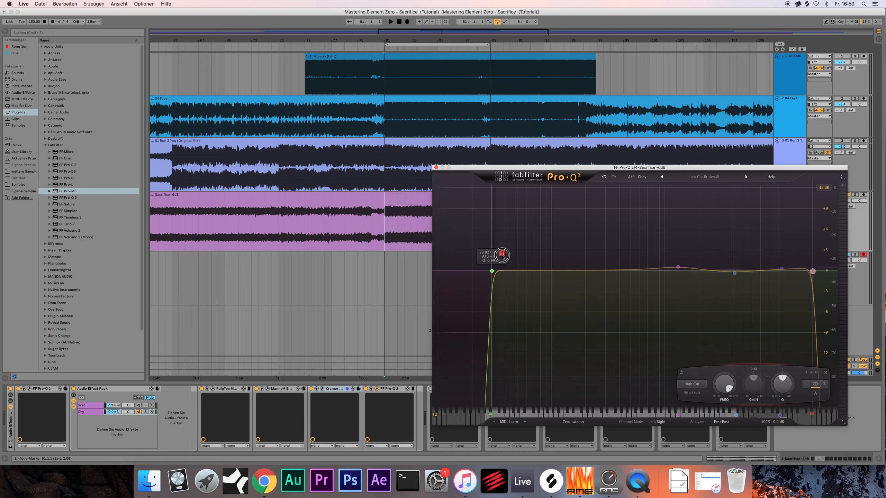
key("space")
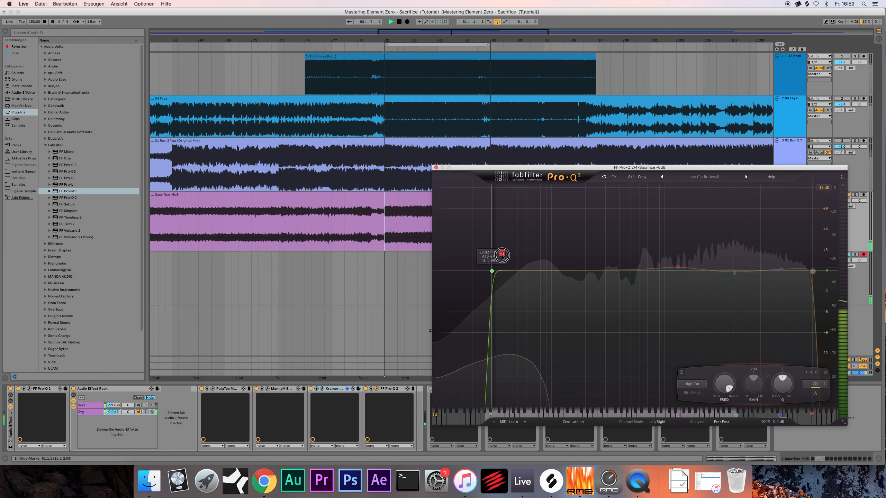
left_click(502, 256)
key("space")
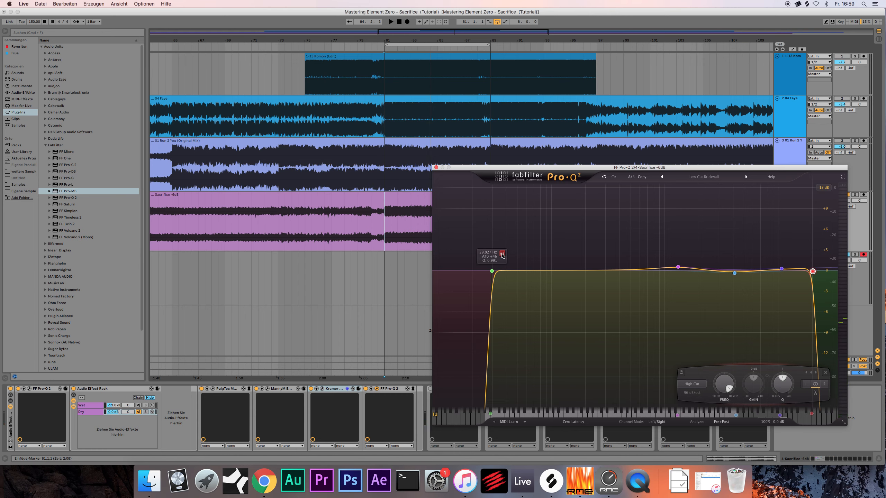
left_click(436, 167)
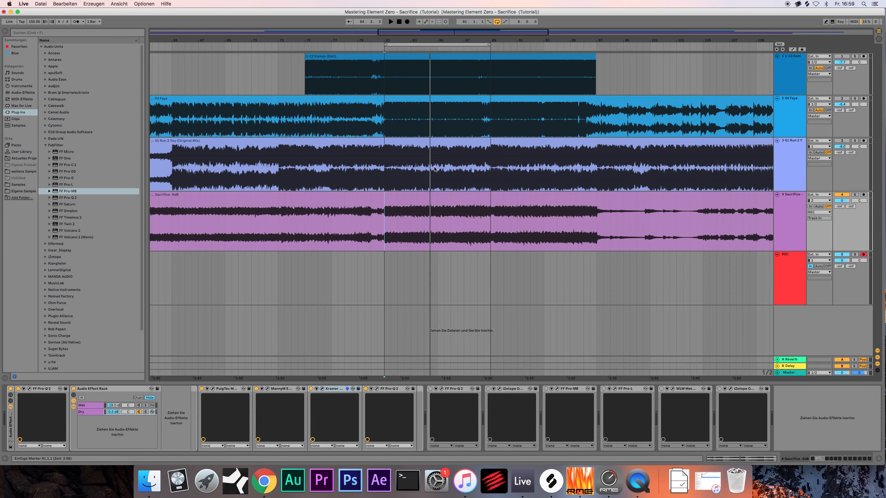
Reopen the FF Pro-Q 2 following the Kramer Tape, move its window up, inspect its bands and close it
left_click(377, 389)
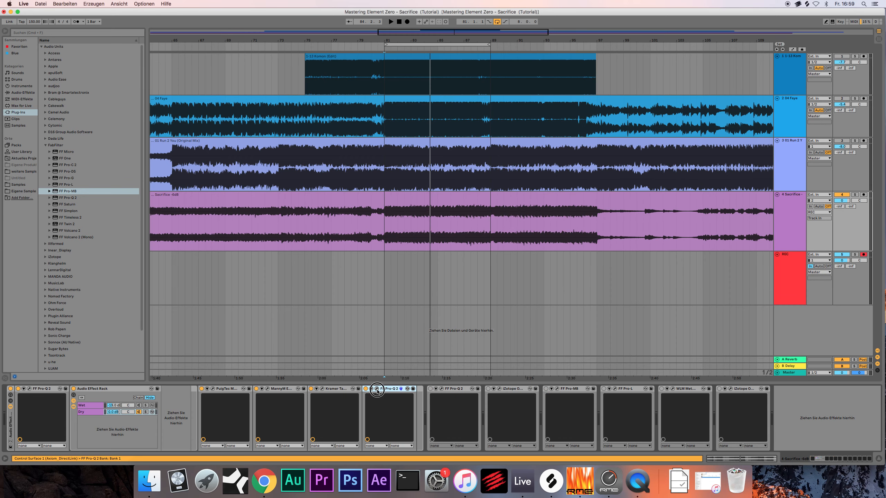
left_click_drag(570, 172, 363, 99)
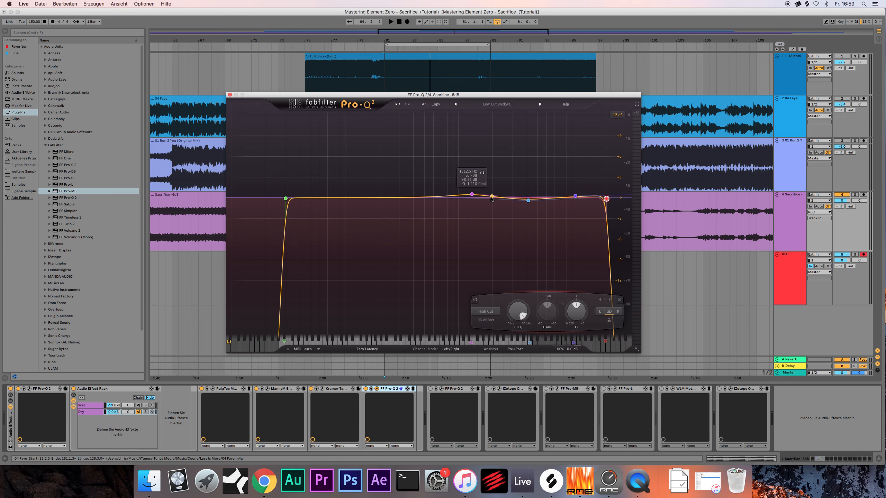
left_click(230, 94)
Switch on the next FF Pro-Q 2, open its window, move it clear of the tracks and set playback to the loop start
left_click(454, 393)
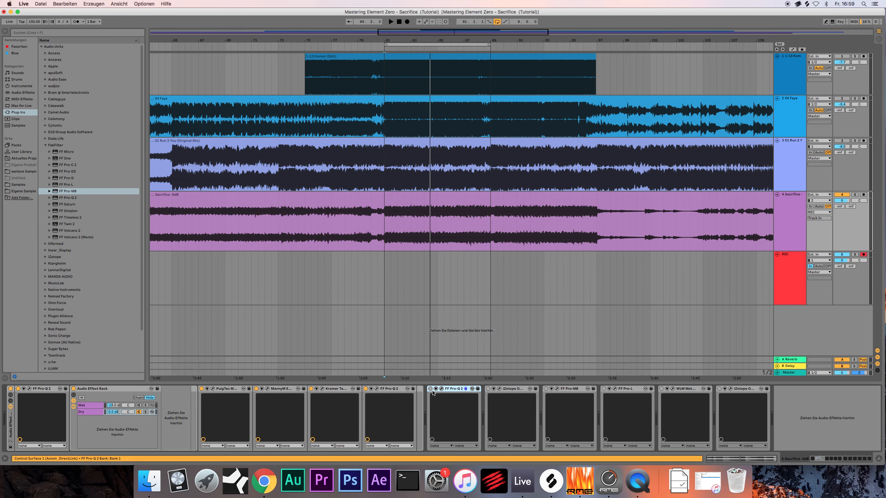
left_click(441, 389)
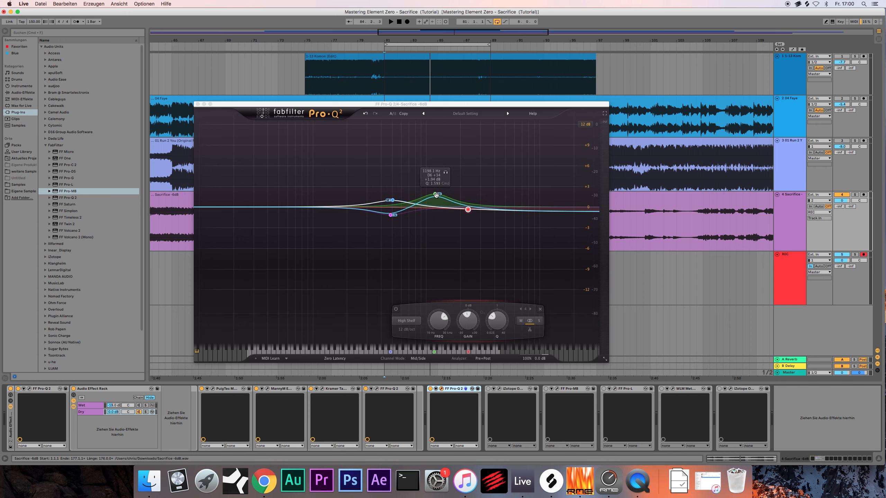
left_click_drag(386, 104, 595, 268)
left_click(384, 235)
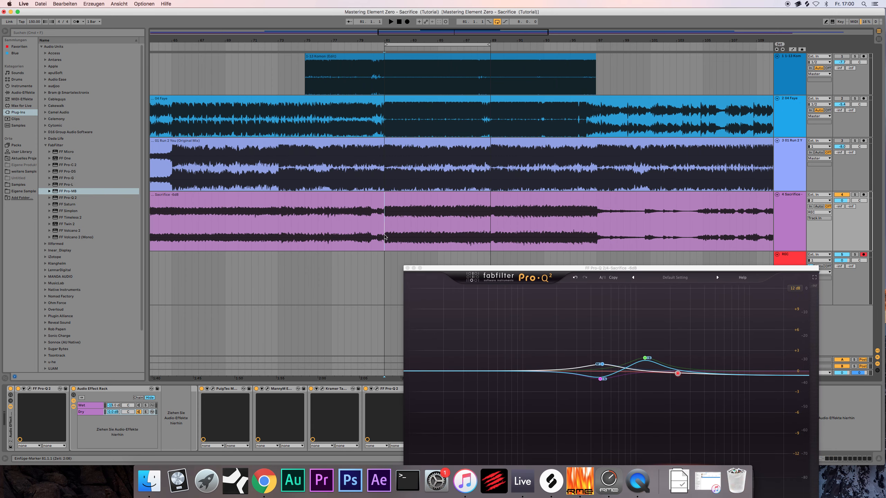
left_click_drag(447, 269, 575, 177)
left_click(457, 397)
Compare the loop with this mid/side FF Pro-Q 2 off and on, leave it on, stop and close its window
key("space")
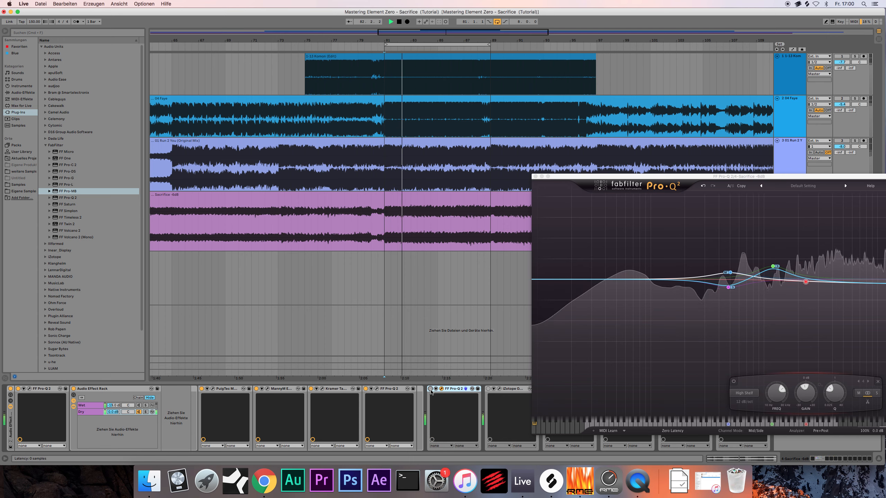
left_click(431, 390)
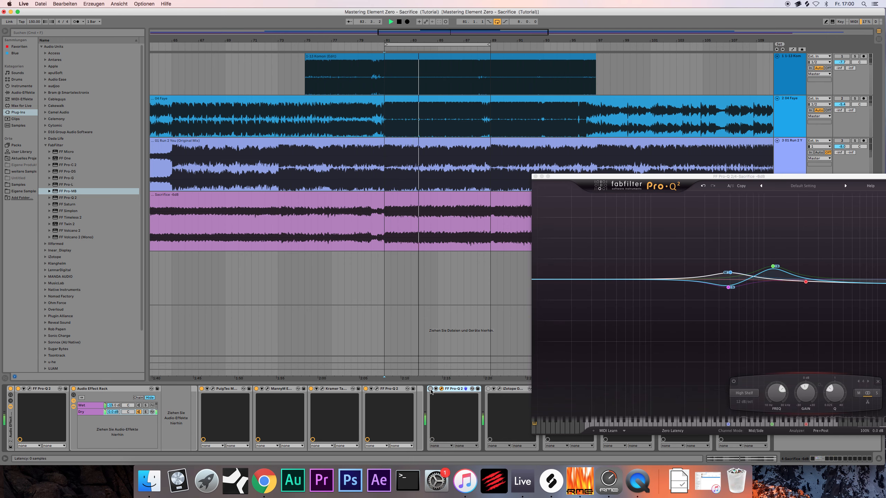
left_click(431, 389)
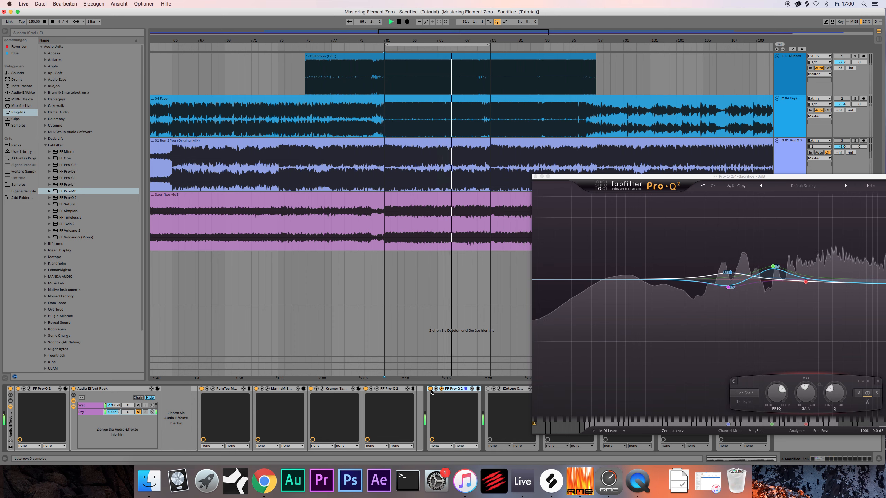
left_click(431, 390)
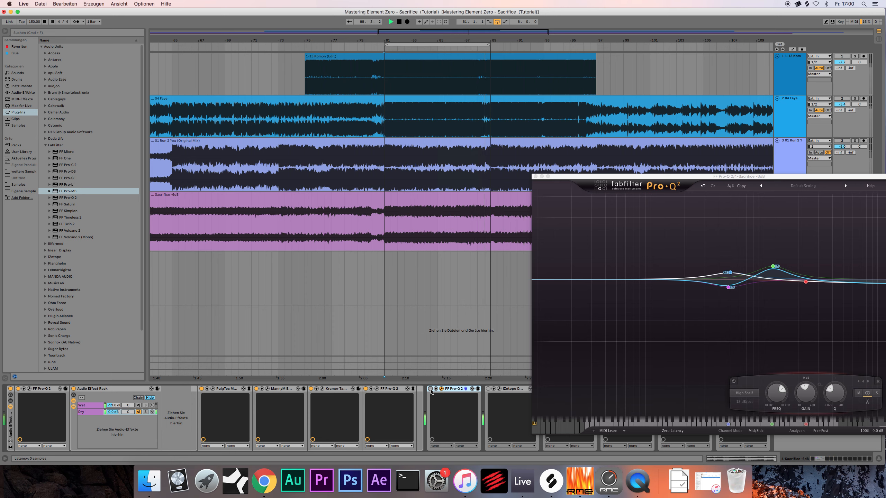
left_click(431, 389)
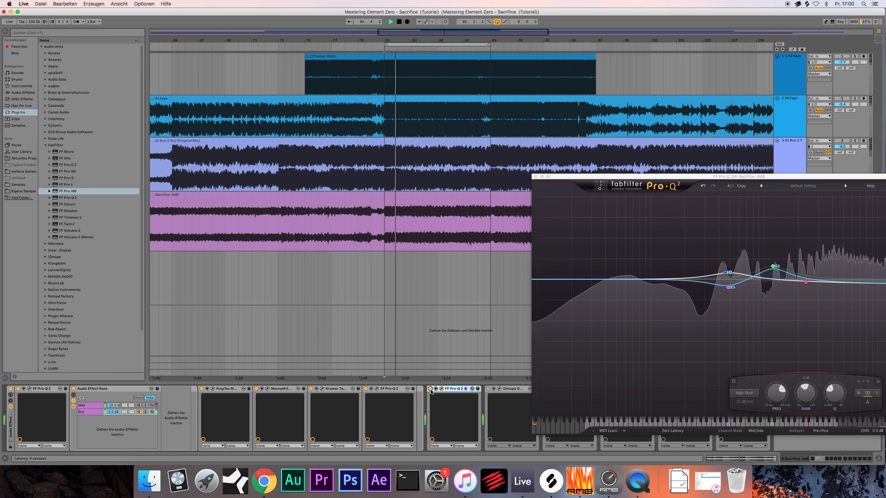
key("space")
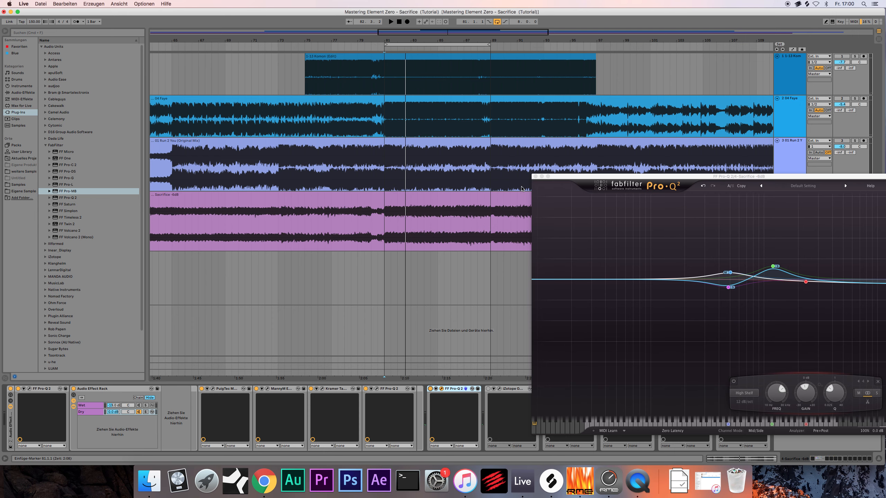
left_click(536, 177)
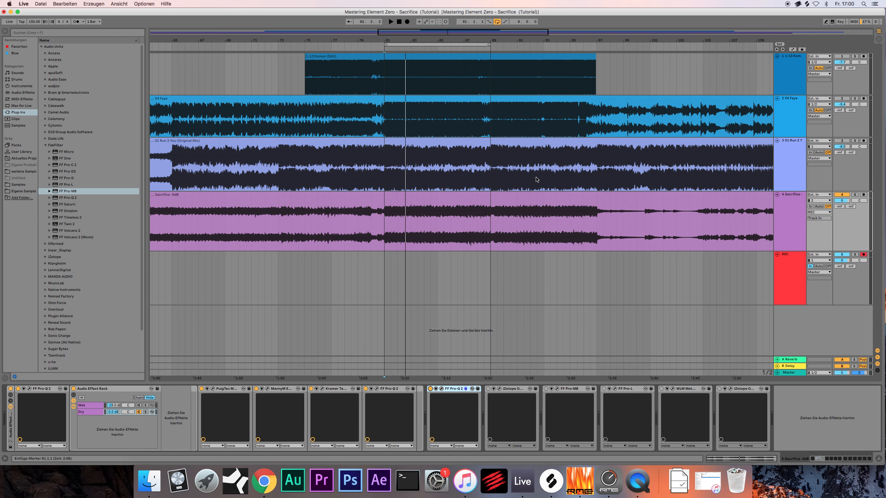
Switch on the iZotope Ozone 6 Imager, open its window and move it below the Sacrifice track
left_click(486, 391)
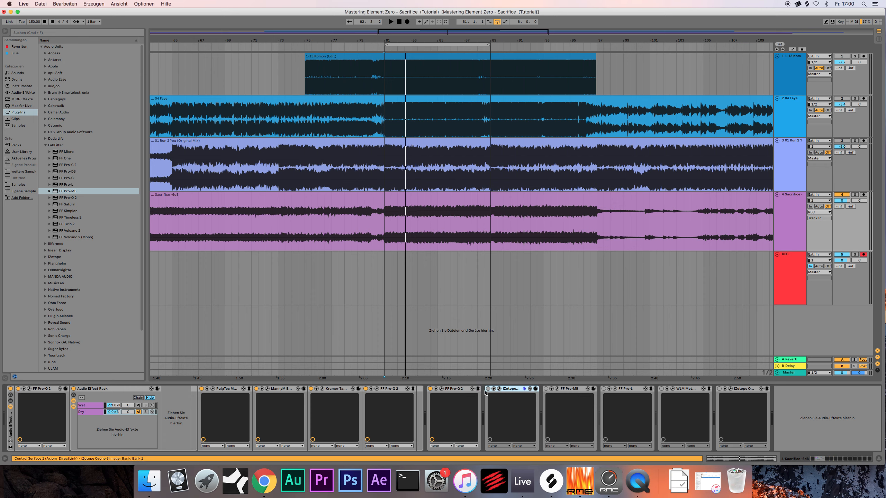
left_click(488, 389)
left_click(480, 392)
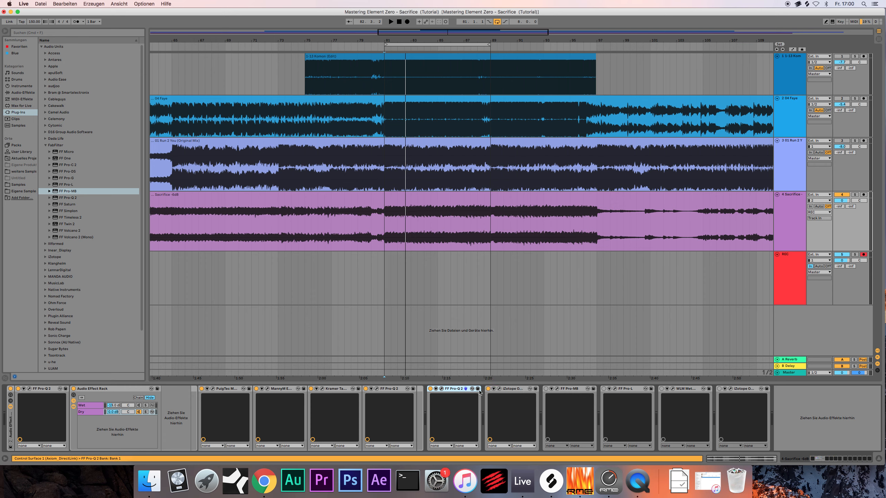
left_click(499, 389)
left_click_drag(434, 252, 453, 235)
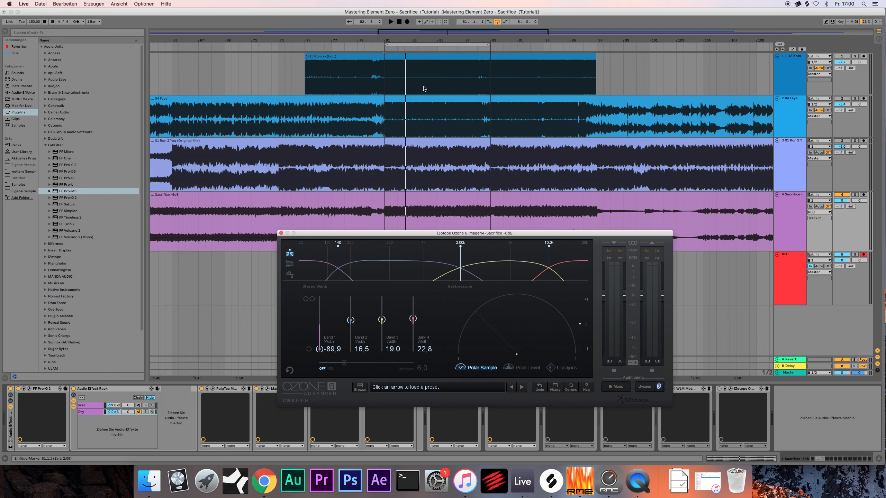
left_click_drag(371, 236, 181, 142)
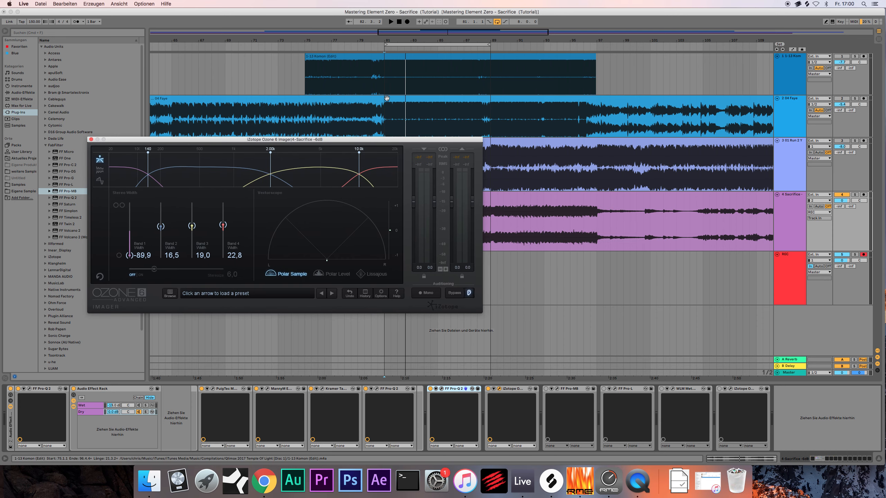
left_click_drag(372, 143, 462, 281)
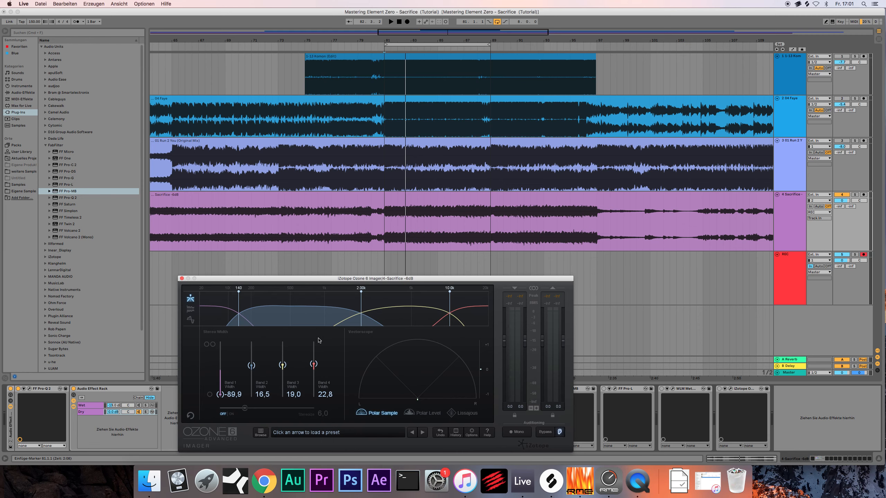
Play the loop from its start and reposition the Ozone 6 Imager window to watch its vectorscope and keep its device switch reachable
left_click(383, 225)
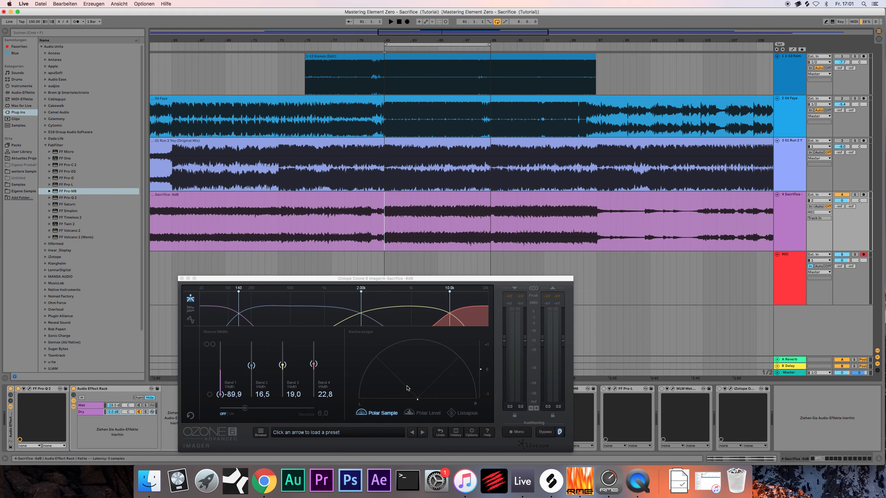
left_click(446, 279)
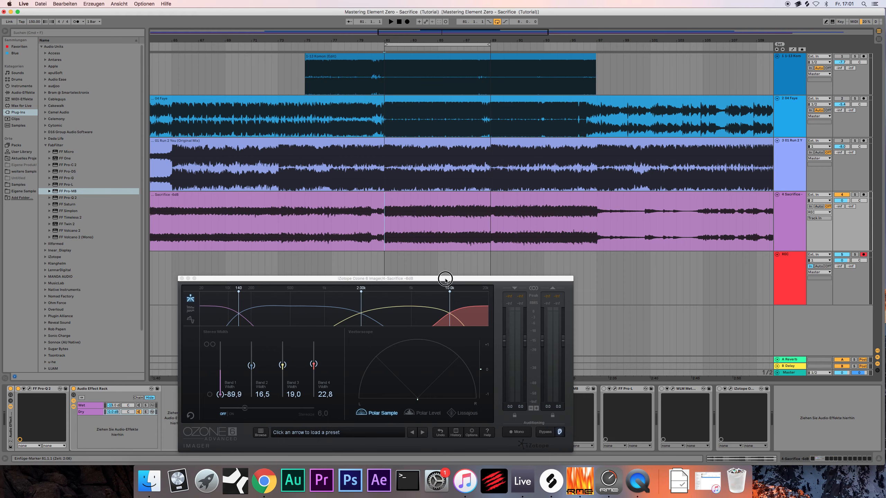
left_click_drag(446, 279, 229, 129)
left_click(497, 390)
left_click(488, 389)
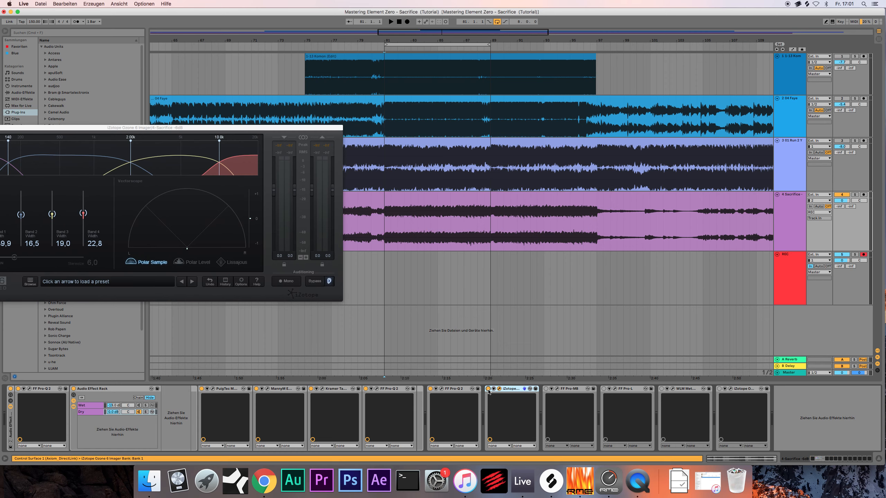
key("space")
left_click(488, 389)
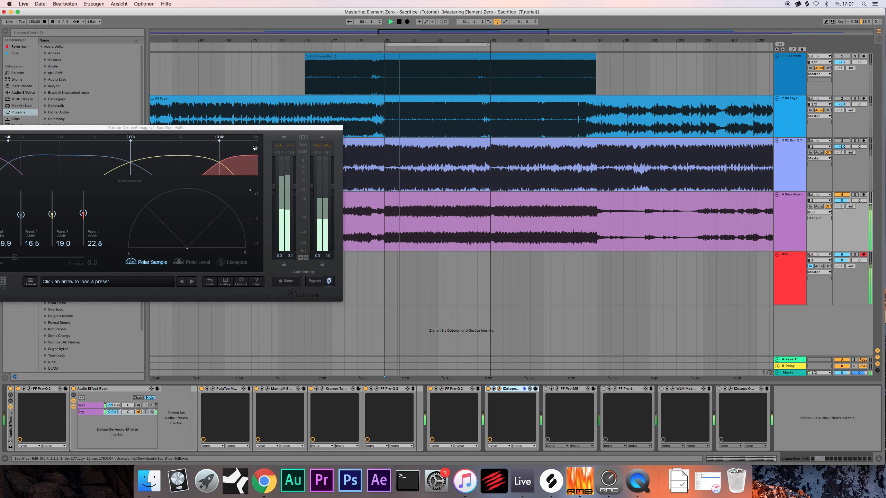
left_click_drag(254, 126, 388, 143)
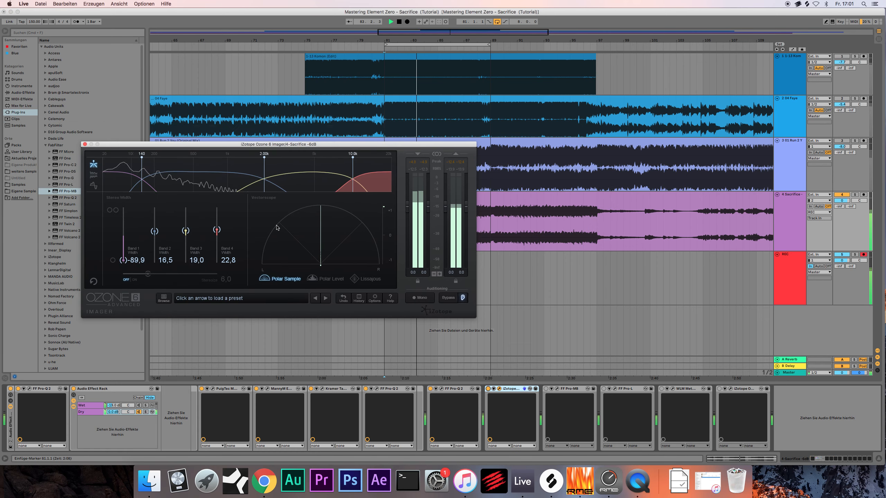
left_click_drag(135, 144, 139, 155)
left_click(130, 171)
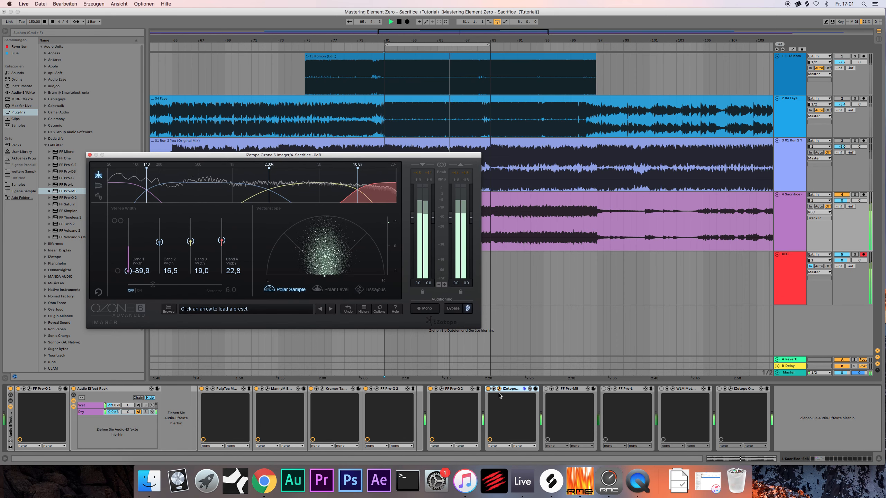
Compare the running loop with the Ozone 6 Imager off and on, leave it on, close its window and stop
left_click(489, 389)
left_click(489, 389)
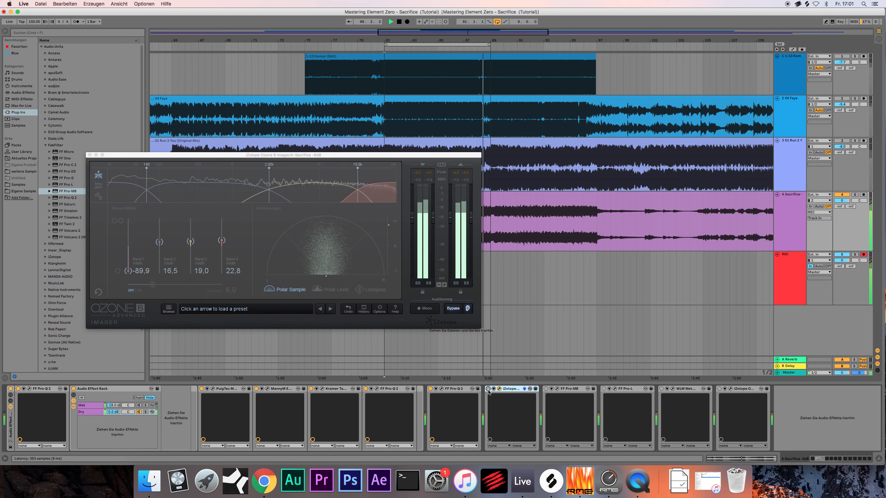
left_click(489, 389)
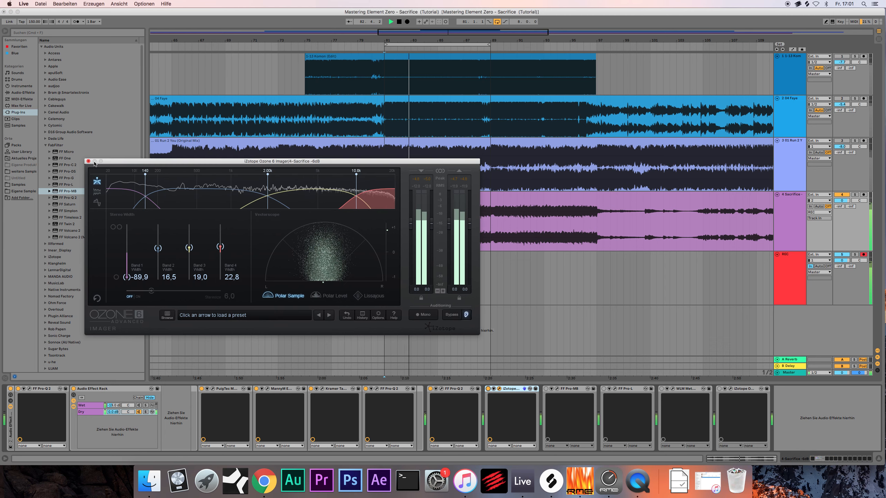
left_click(89, 155)
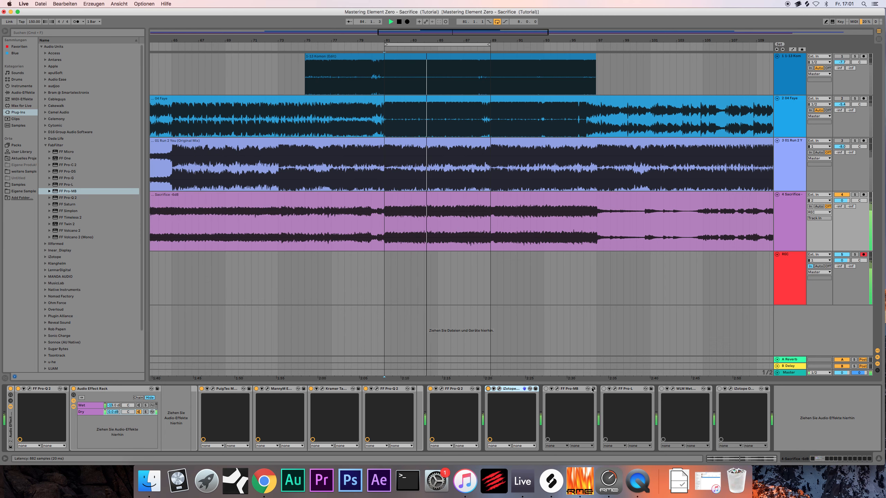
key("space")
Switch on the FF Pro-MB after the Imager, open its window and move it so its controls are fully visible
left_click(567, 389)
left_click(524, 390)
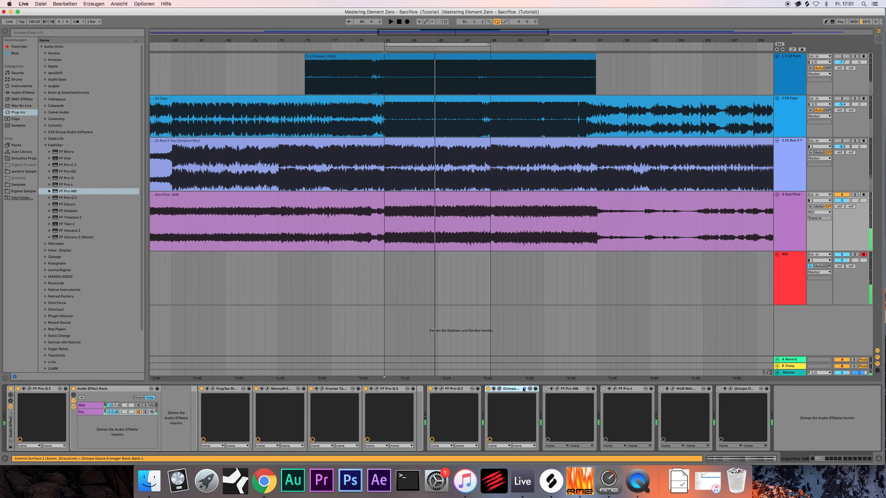
left_click(549, 392)
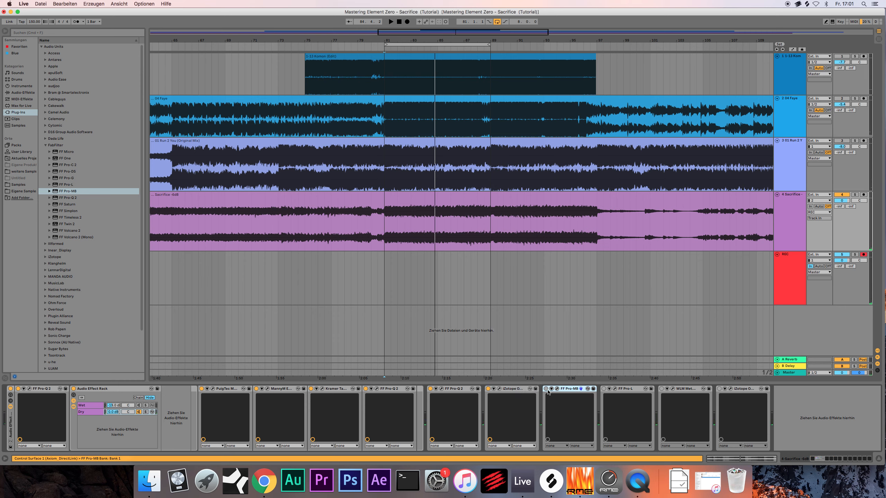
left_click(527, 391)
left_click(546, 389)
left_click(566, 392)
left_click(557, 390)
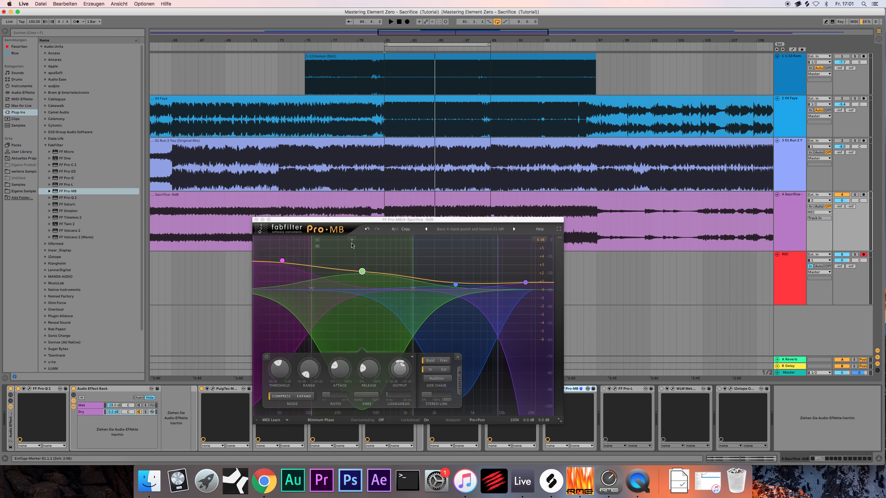
left_click_drag(350, 220, 359, 264)
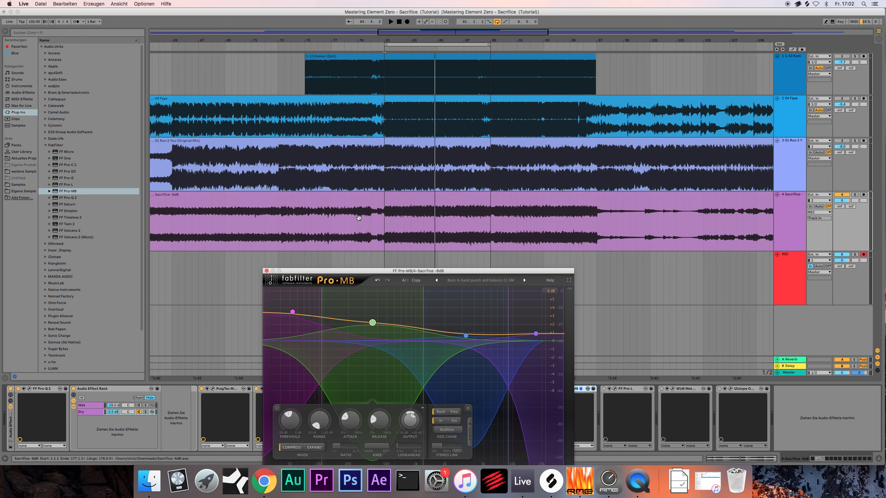
left_click_drag(347, 270, 372, 249)
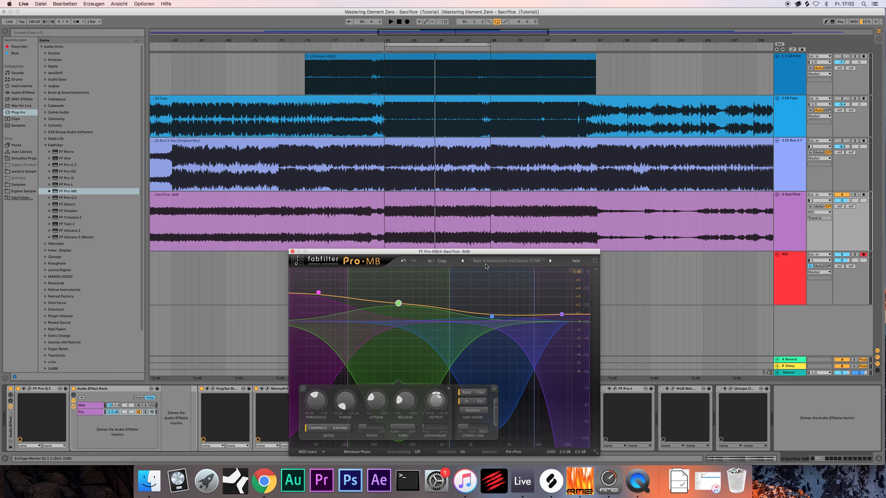
left_click_drag(503, 250, 482, 174)
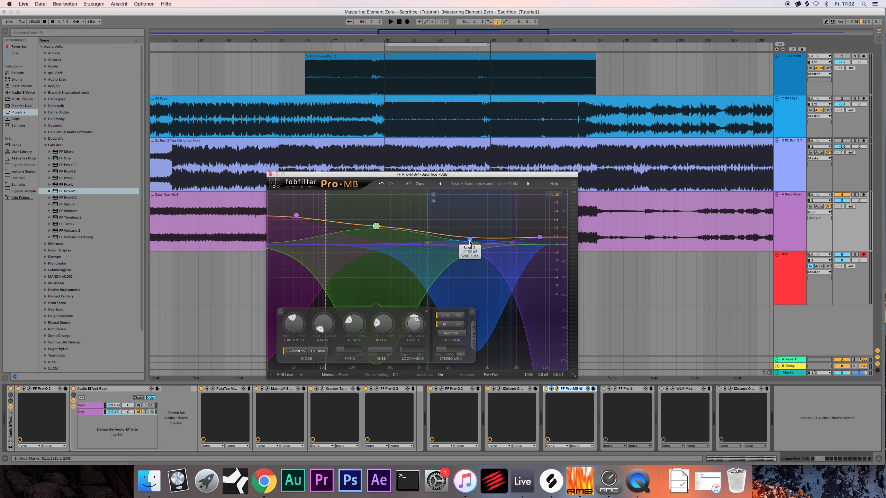
Inspect the settings of the Pro-MB's two highest bands, move its window off the device chain and set playback to the loop start
left_click(469, 239)
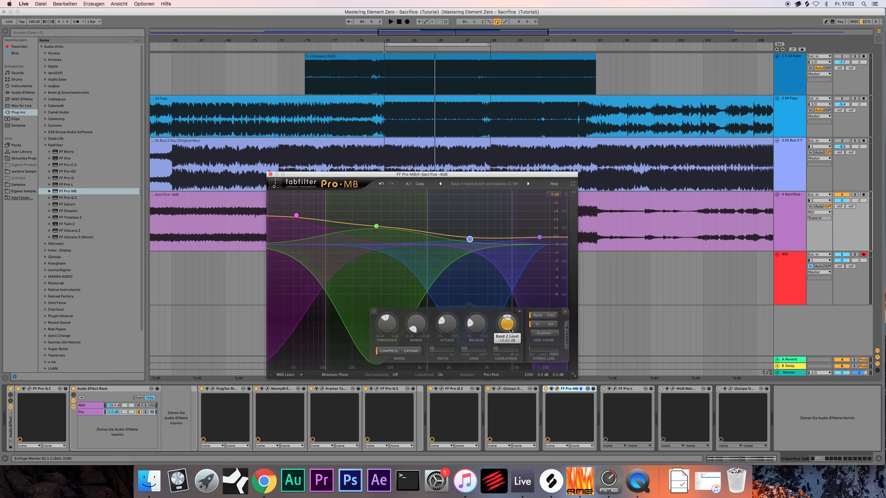
left_click(539, 237)
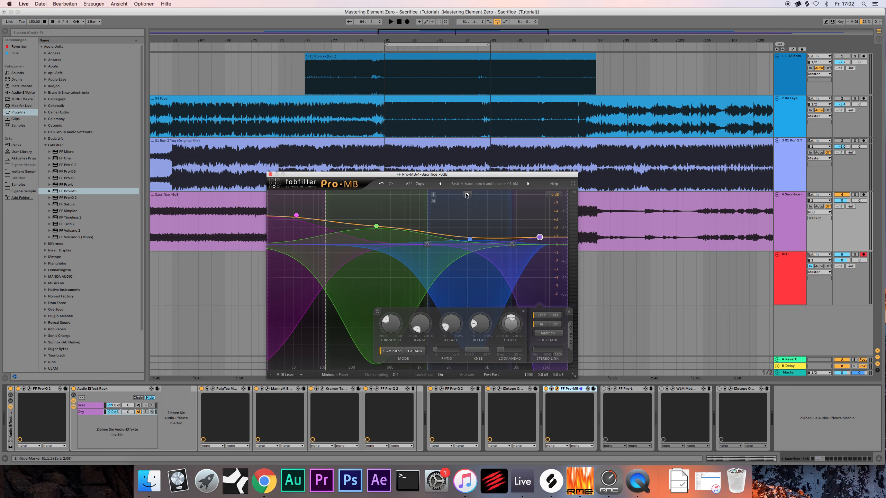
mouse_move(447, 174)
left_mouse_down()
mouse_move(445, 257)
mouse_move(284, 70)
left_mouse_up()
left_click(386, 228)
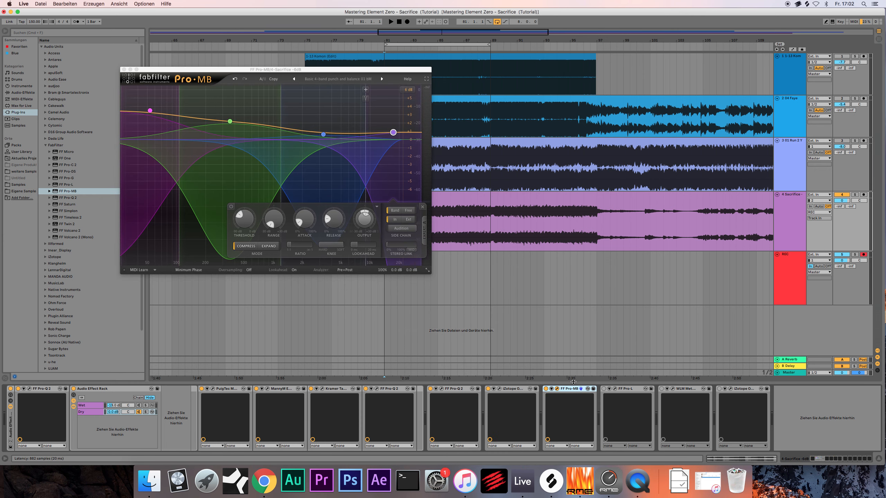
Play the loop while comparing the FF Pro-MB off and on, leave it on, stop and move its window back over the arrangement
key("space")
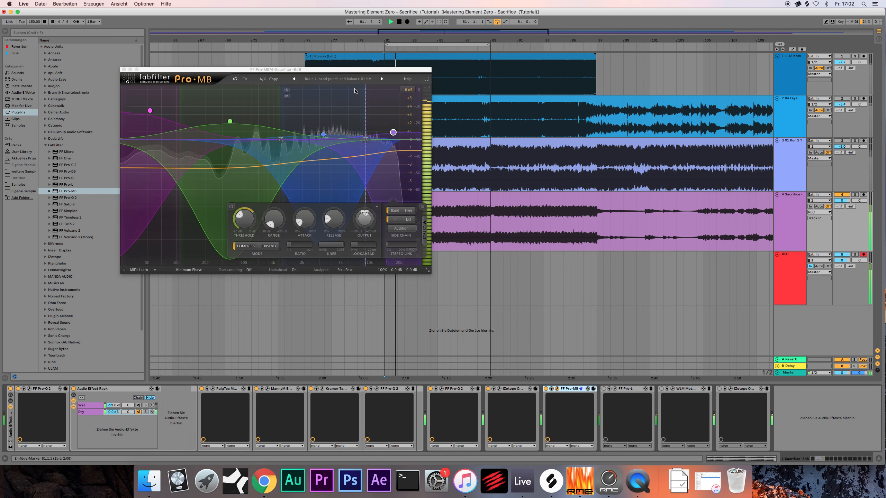
left_click_drag(343, 68, 274, 205)
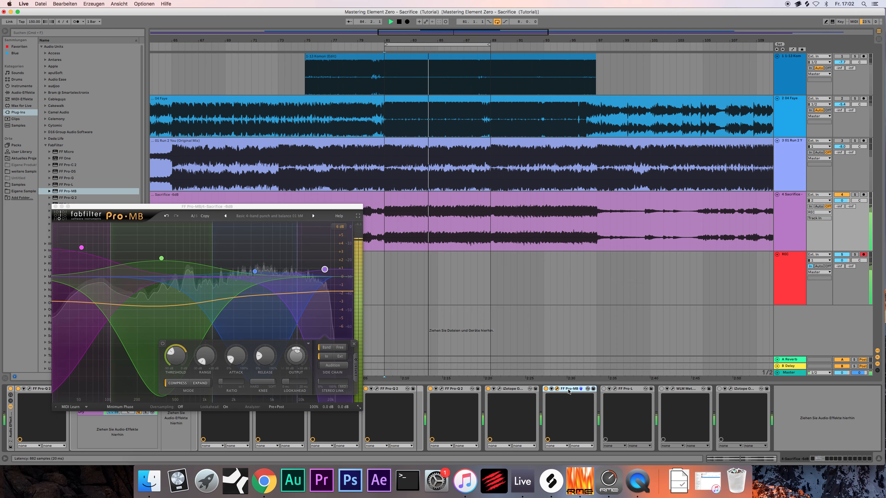
left_click(546, 389)
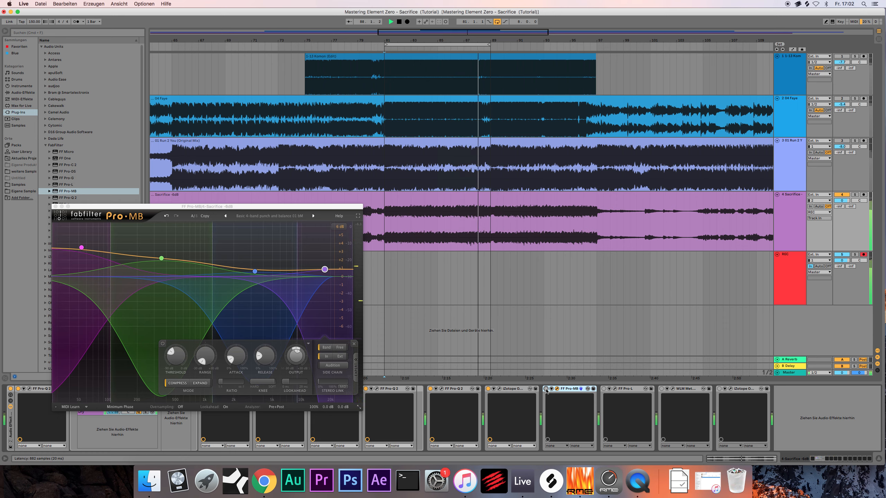
left_click(545, 389)
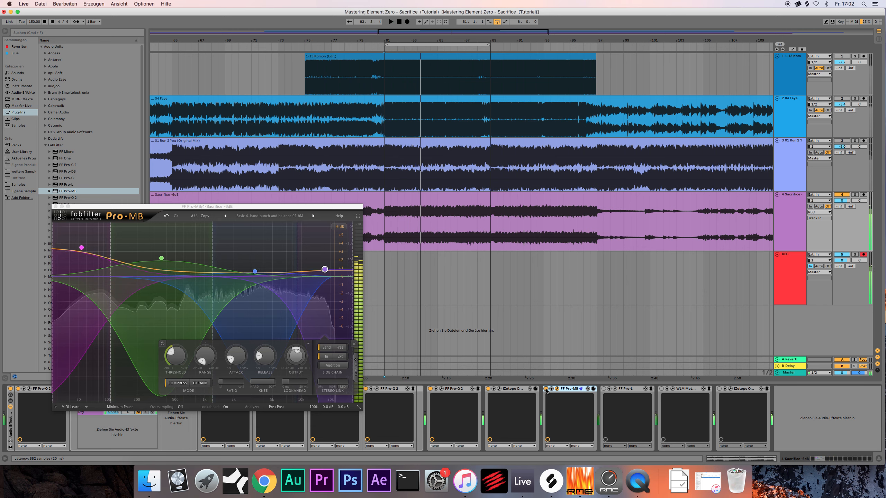
key("space")
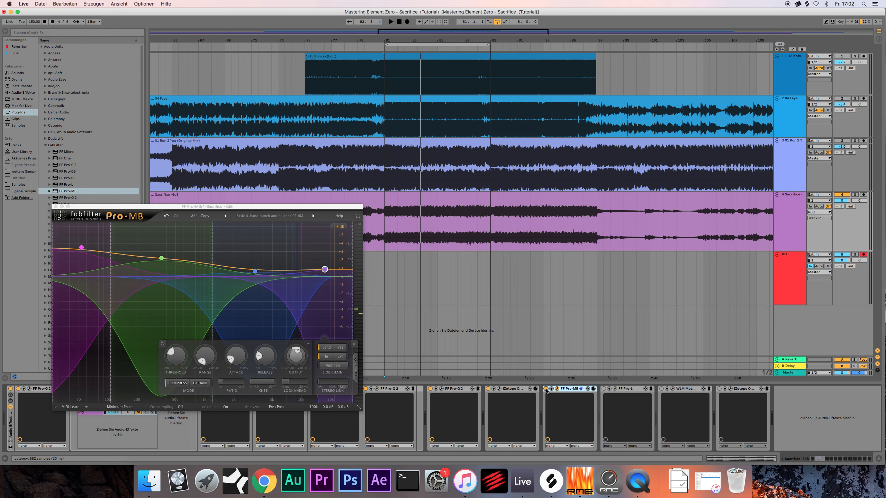
left_click_drag(334, 206, 465, 162)
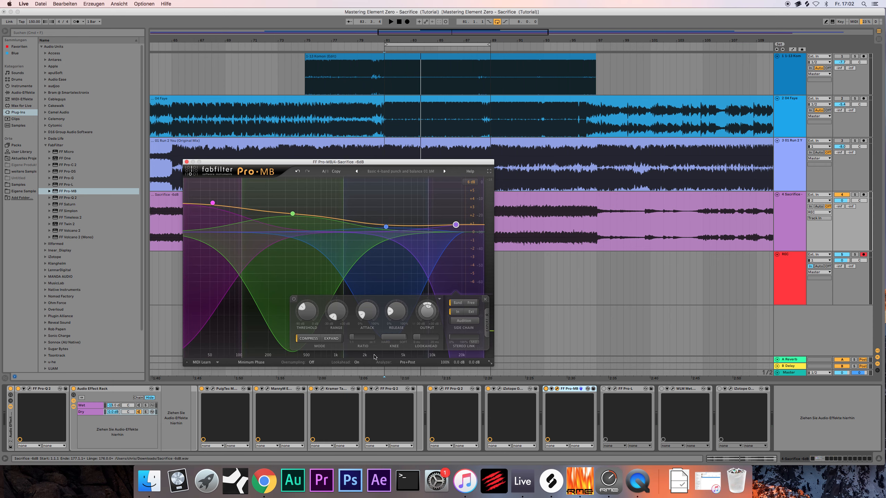
left_click(630, 390)
mouse_move(287, 244)
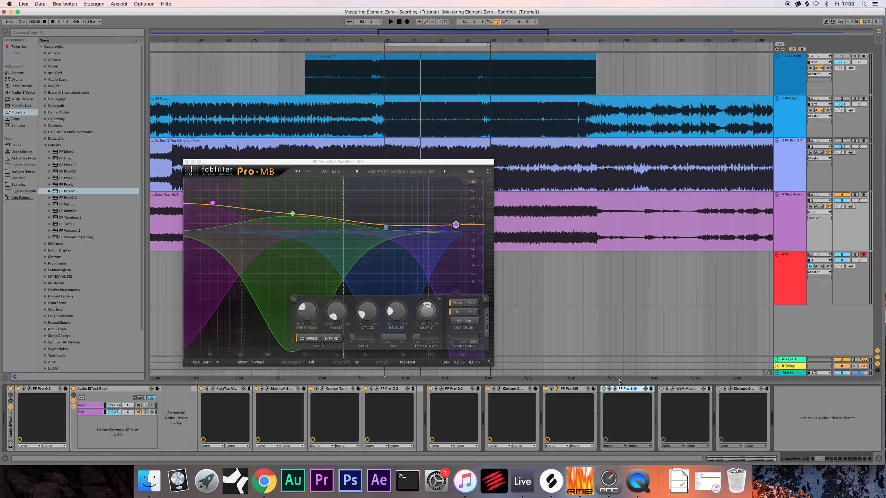
left_click(628, 391)
left_click(669, 397)
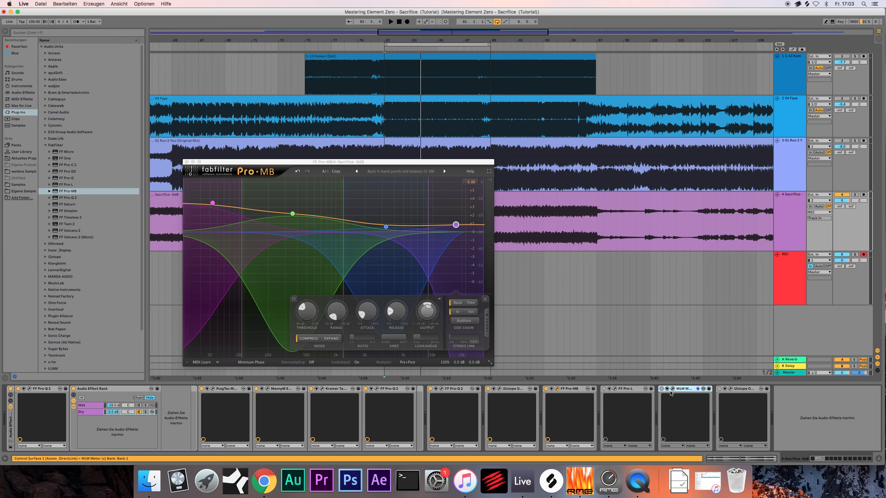
Set the first FF Pro-Q 2 in the chain to Linear Phase, and close its window and the Pro-MB window
left_click(22, 392)
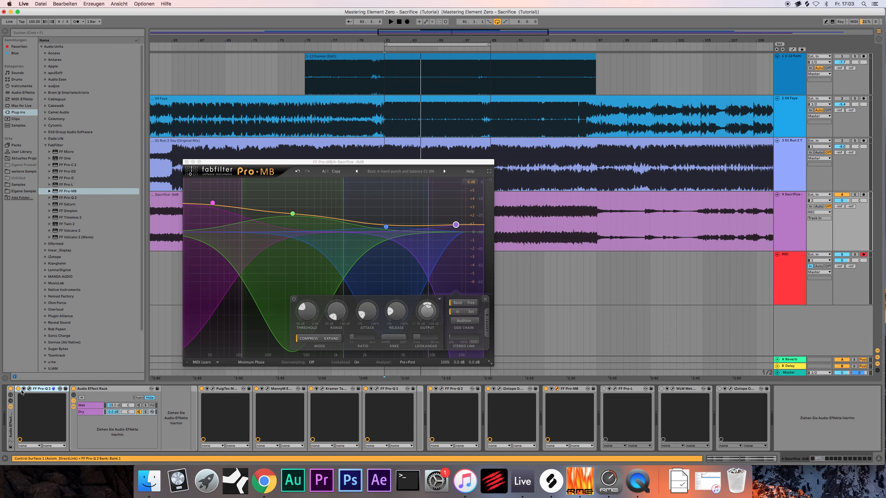
left_click(30, 390)
left_click(505, 427)
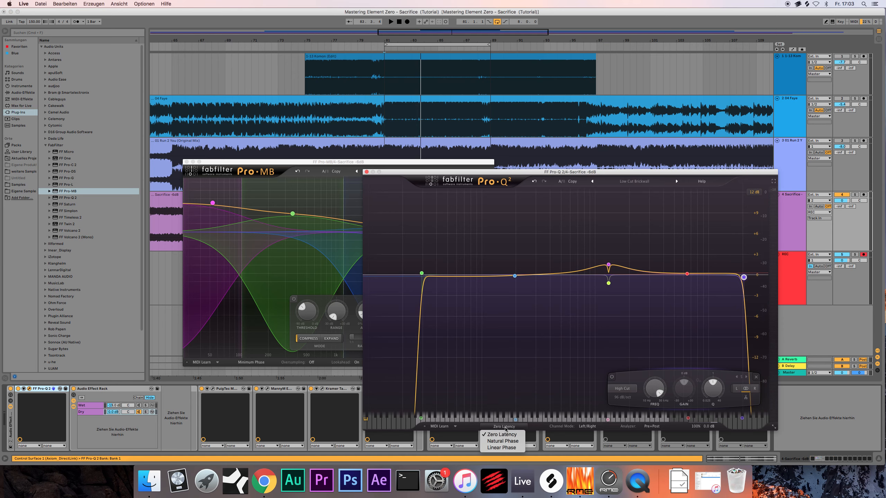
left_click(502, 448)
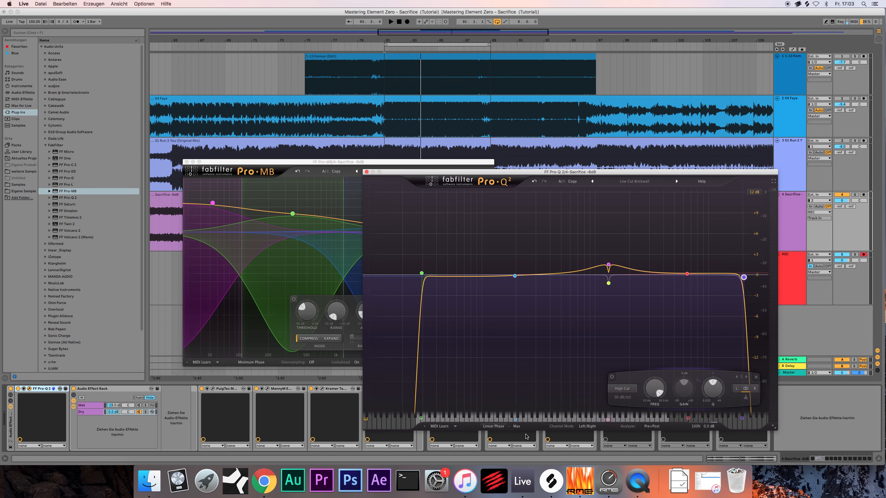
left_click(366, 172)
left_click(186, 162)
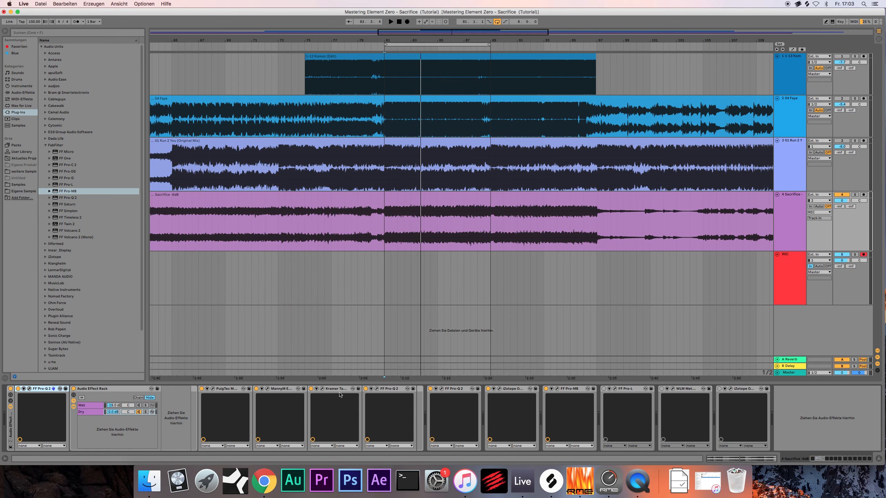
Set the FF Pro-Q 2 after the Kramer Tape to Linear Phase and close its window
left_click(375, 389)
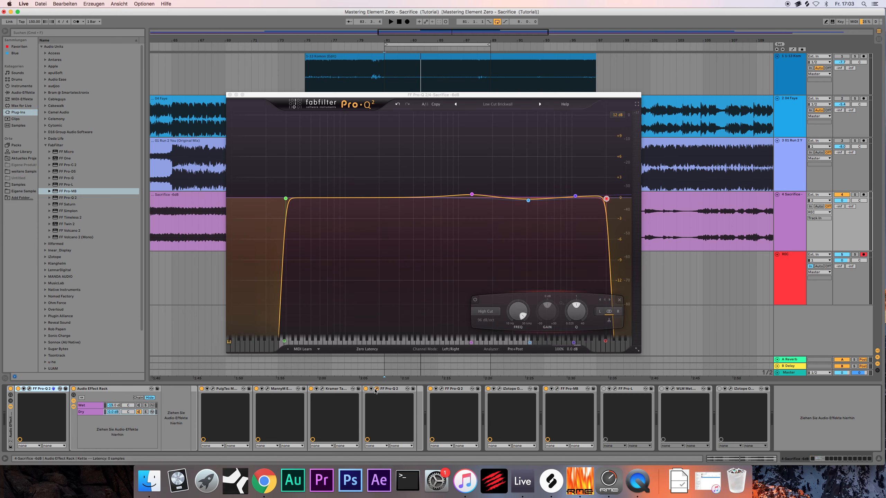
left_click(367, 349)
left_click(383, 356)
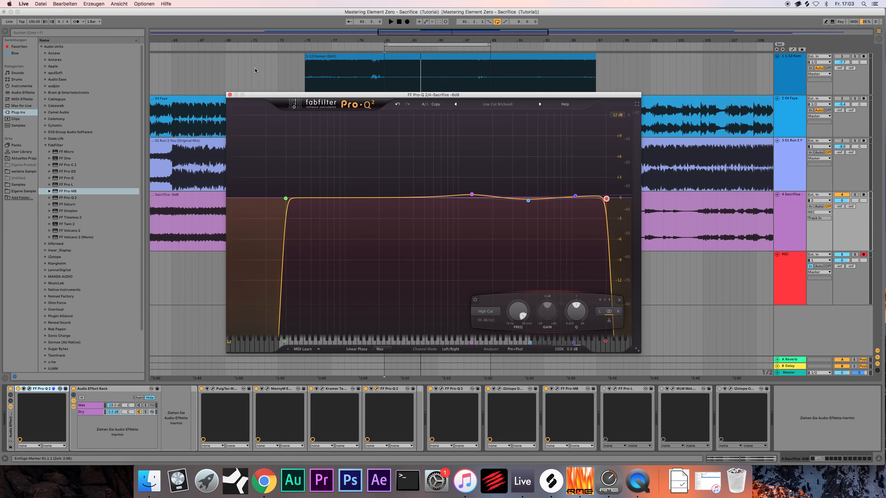
left_click(230, 95)
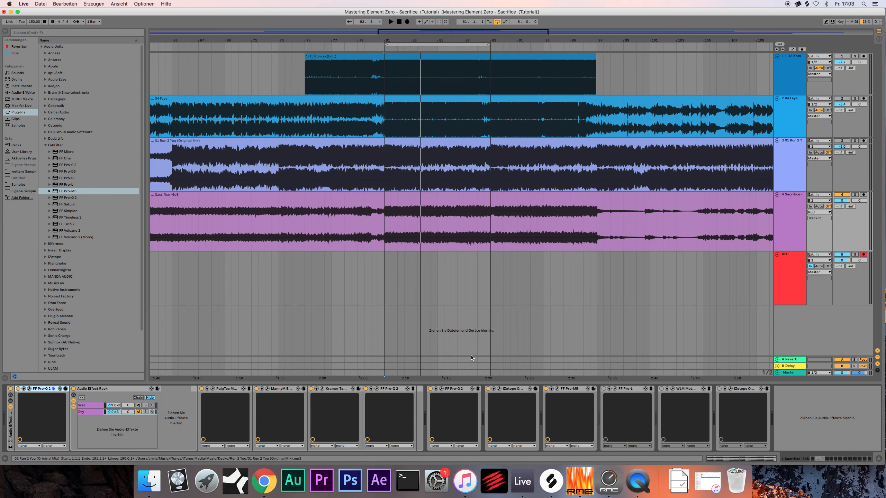
Set the mid/side FF Pro-Q 2 before the Ozone Imager to Linear Phase and close its window
left_click(442, 388)
left_click(611, 431)
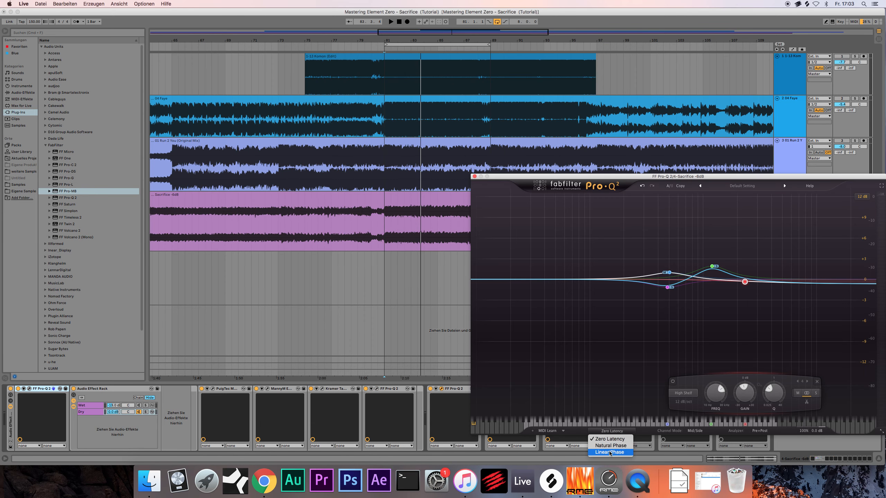
left_click(610, 452)
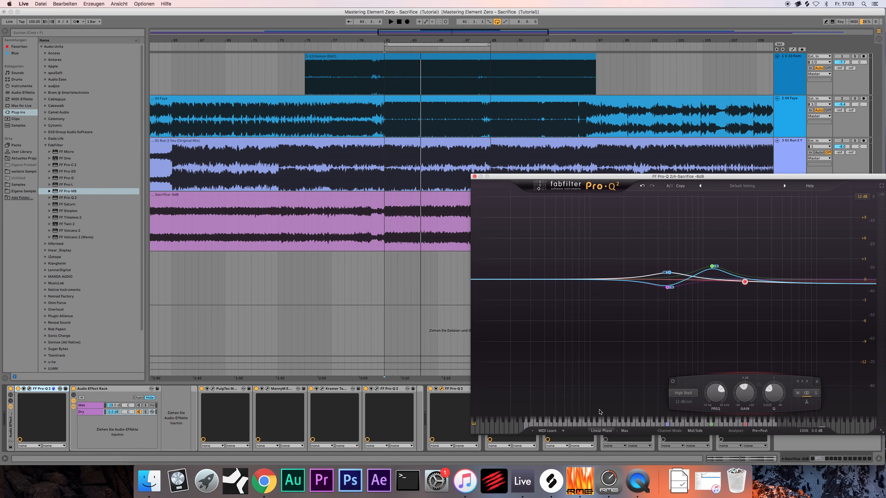
left_click(474, 176)
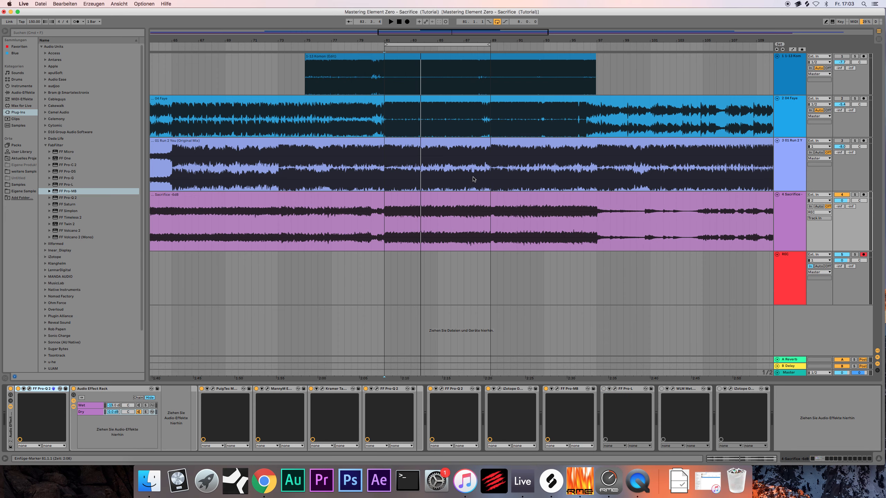
Change the FF Pro-MB processing mode to Linear Phase and close its window
left_click(508, 389)
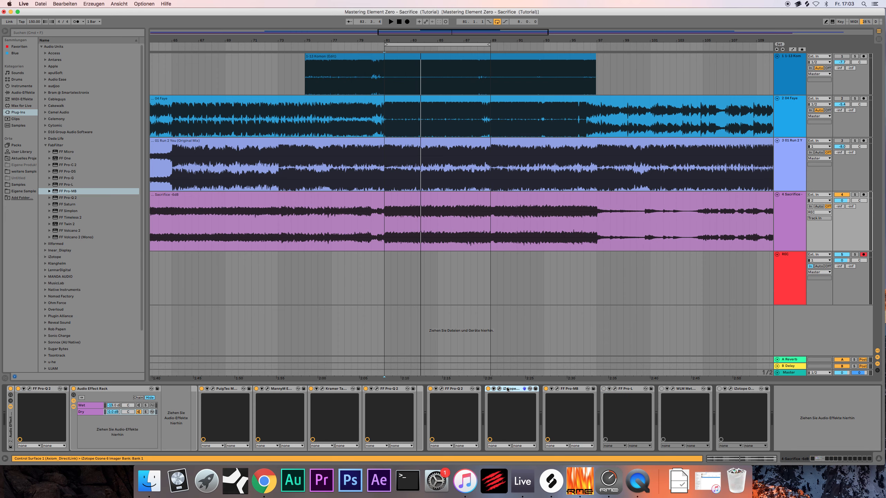
left_click(561, 392)
left_click(557, 390)
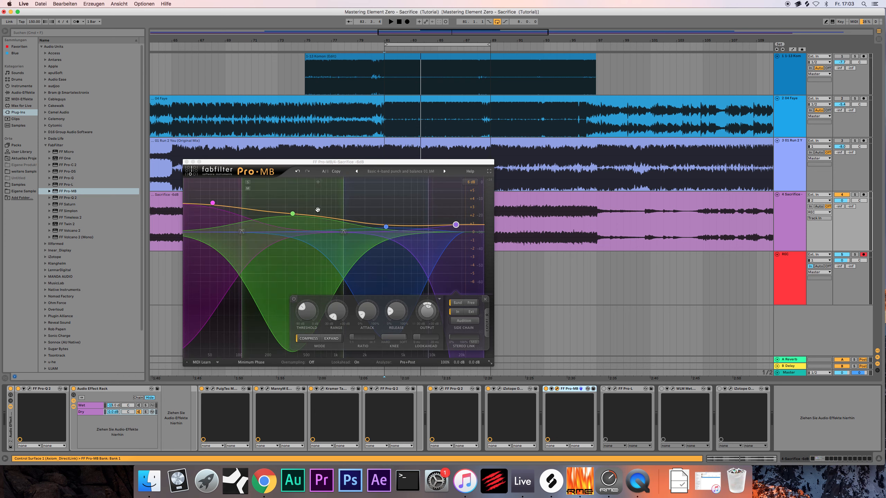
left_click(256, 363)
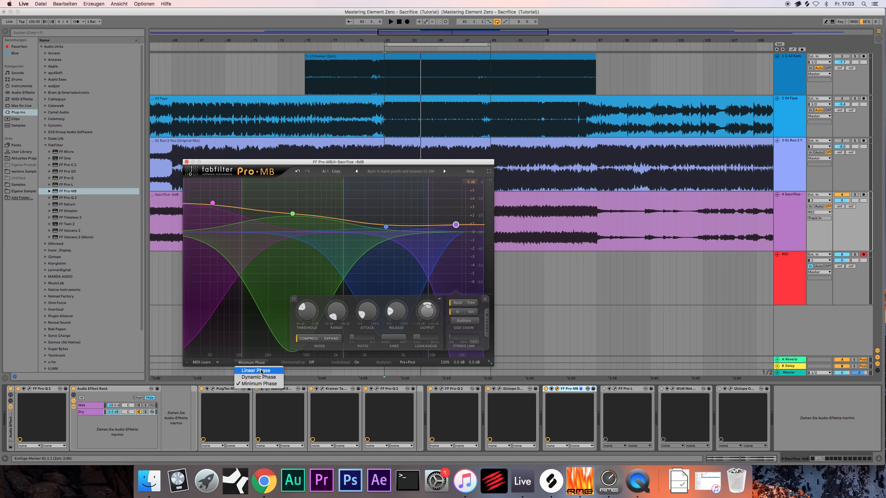
left_click(262, 375)
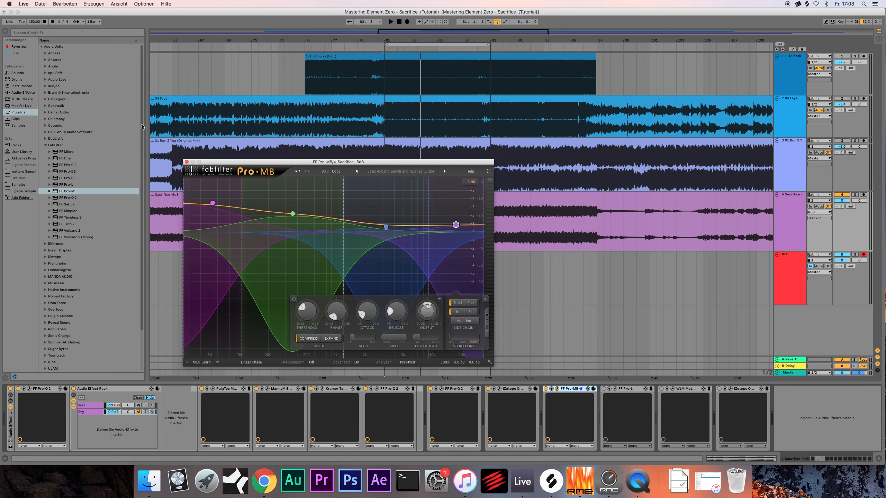
left_click(187, 162)
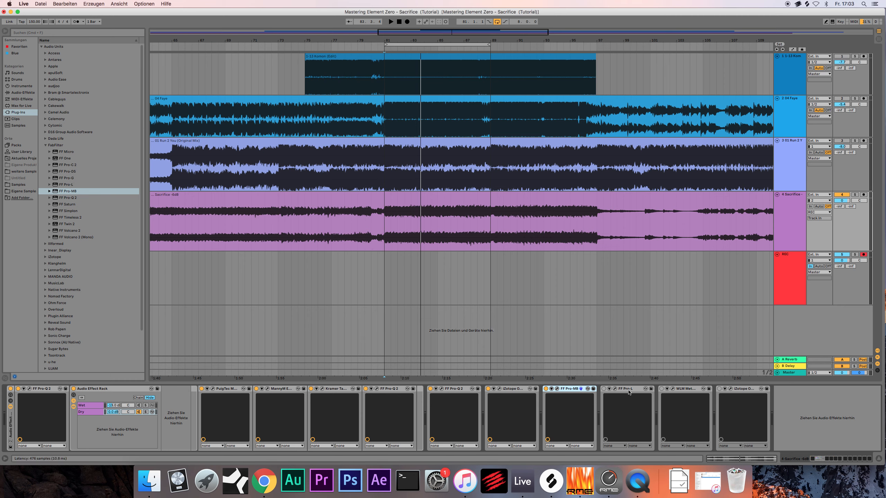
Switch on the FF Pro-L limiter after the Pro-MB in the Sacrifice chain
left_click(611, 393)
left_click(604, 389)
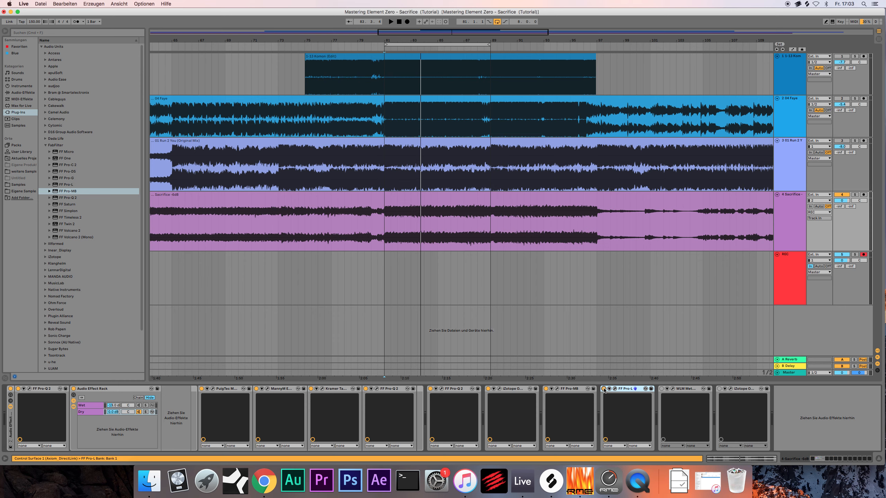
left_click(582, 391)
left_click(635, 390)
Switch on the WLM Meter after the FF Pro-L and open its window to read the loudness display
left_click(679, 391)
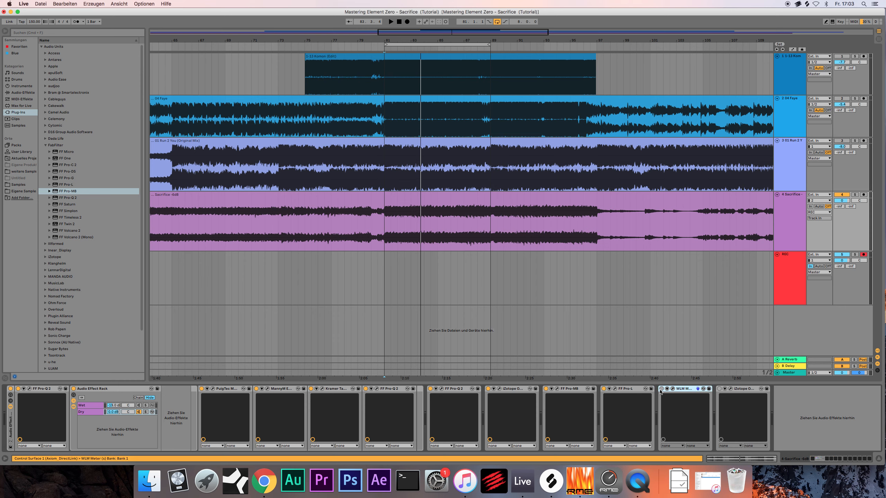
left_click(662, 389)
left_click(673, 389)
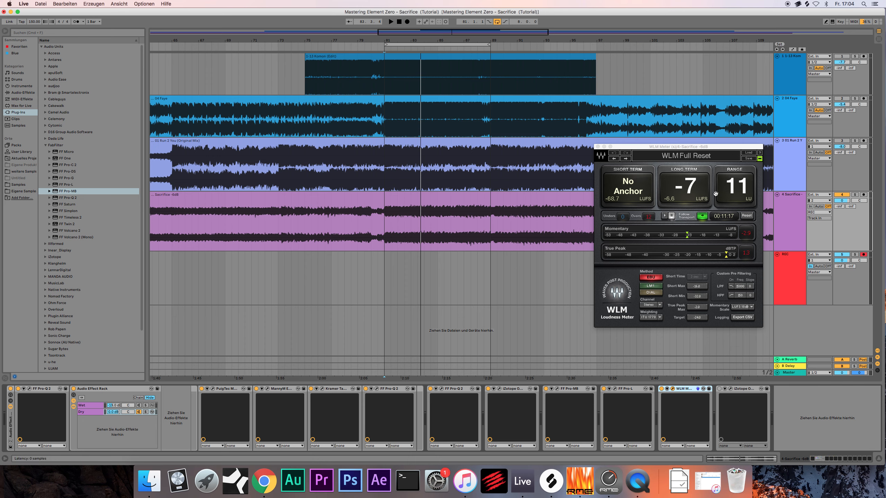
left_click(675, 147)
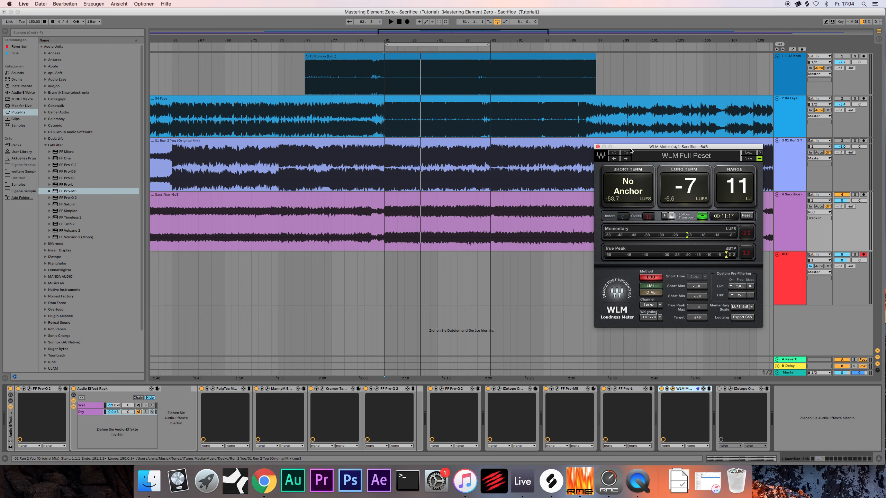
Search the plug-ins for "meter", add the Waves WLM Meter (s) after the Imager on the 04 Faye track and close its new window
left_click(781, 107)
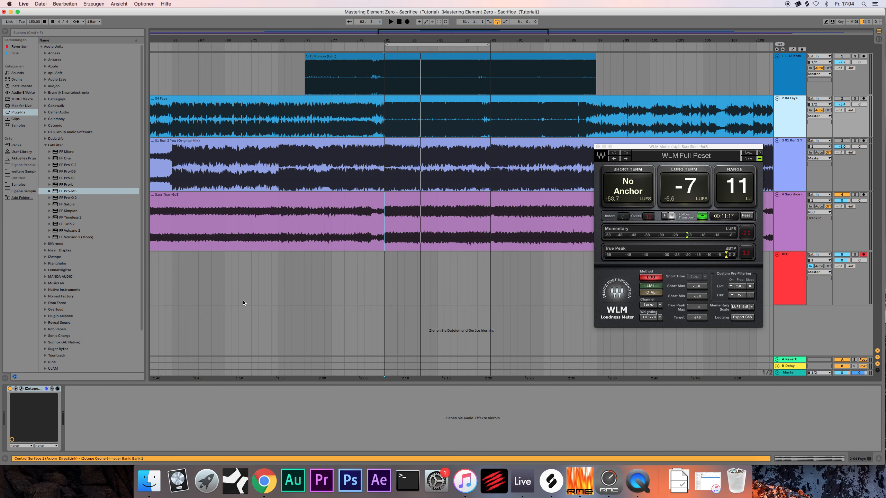
left_click(473, 98)
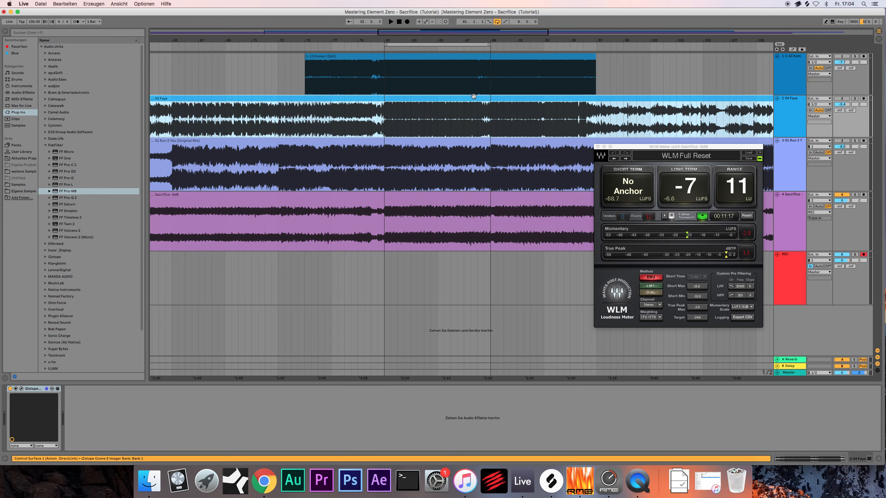
left_click(453, 142)
left_click(449, 109)
left_click(24, 185)
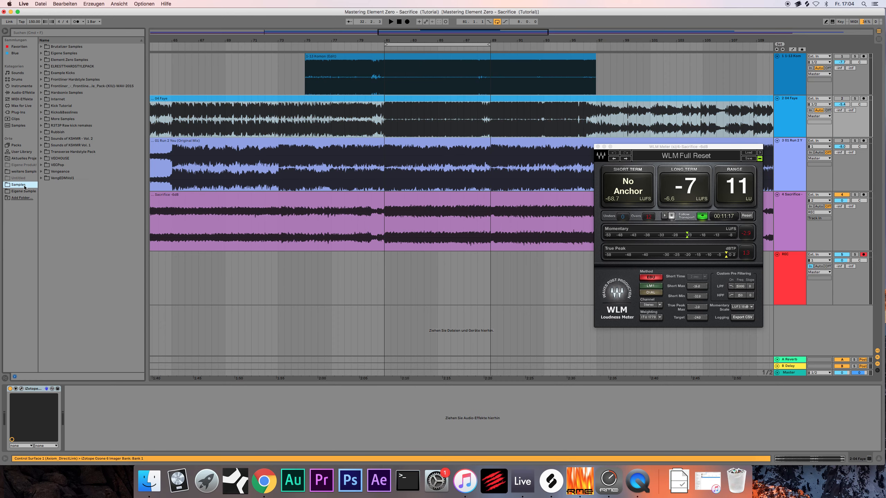
left_click(18, 112)
left_click(42, 33)
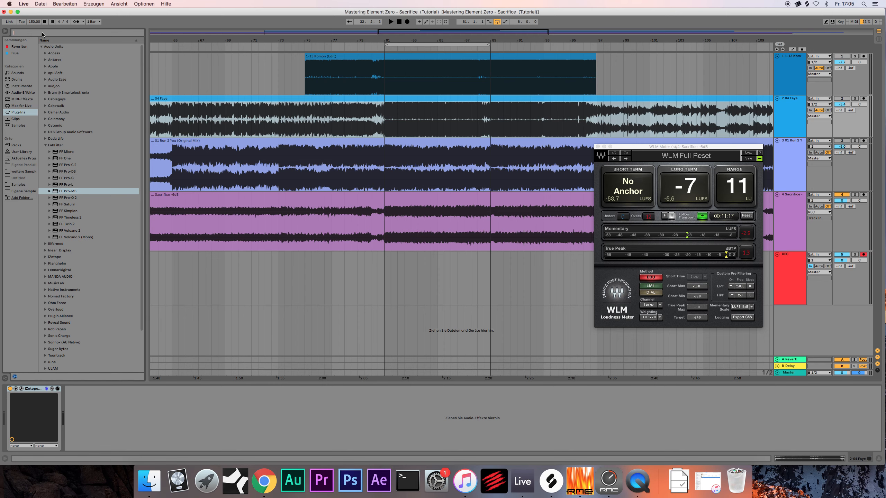
type("meter")
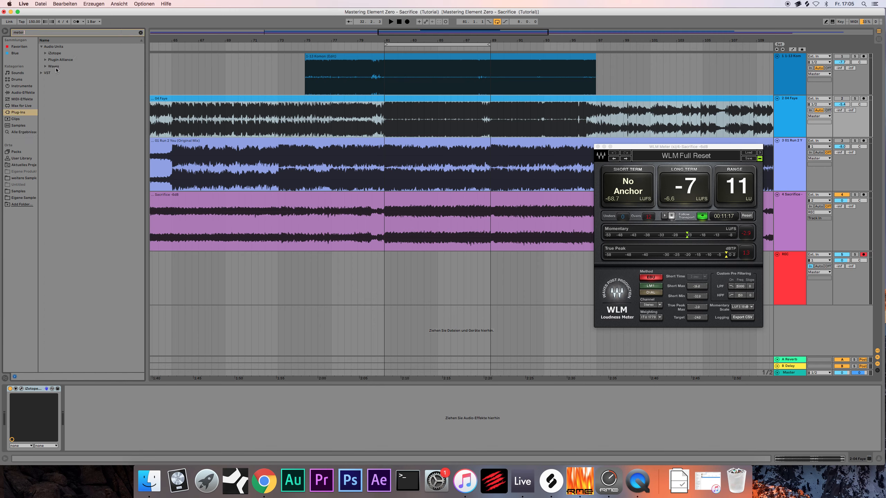
left_click(46, 67)
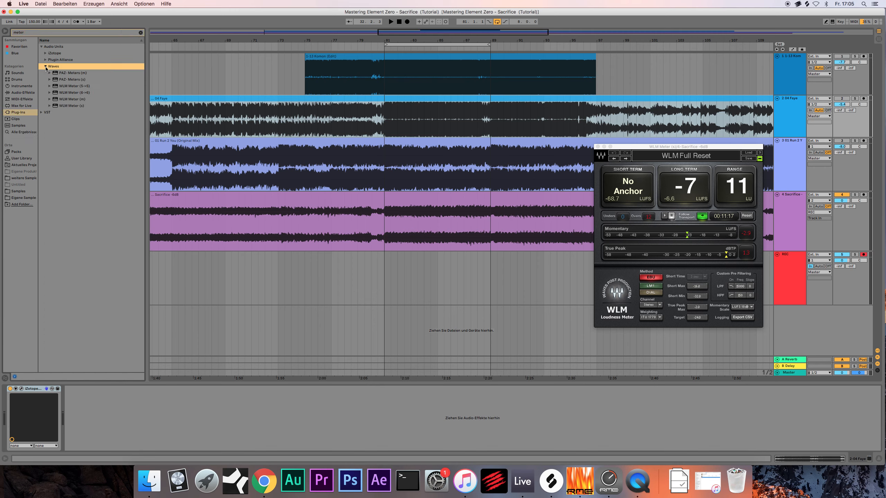
left_click_drag(73, 107, 104, 424)
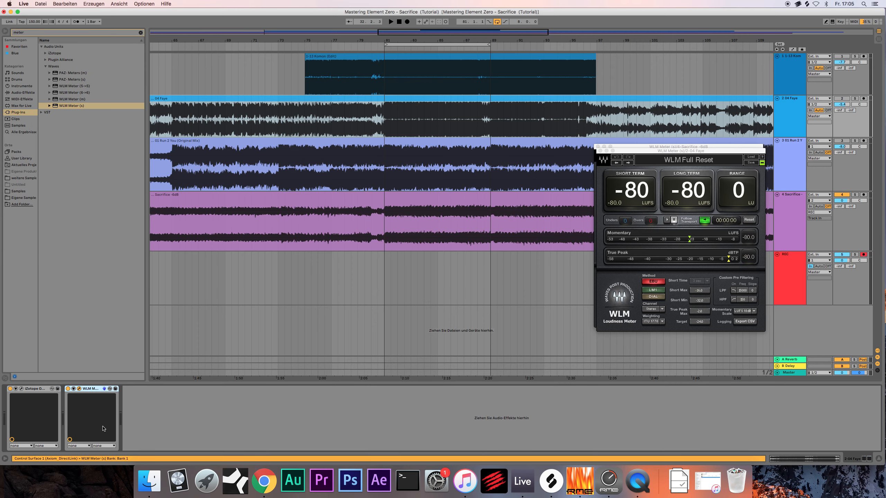
left_click(600, 151)
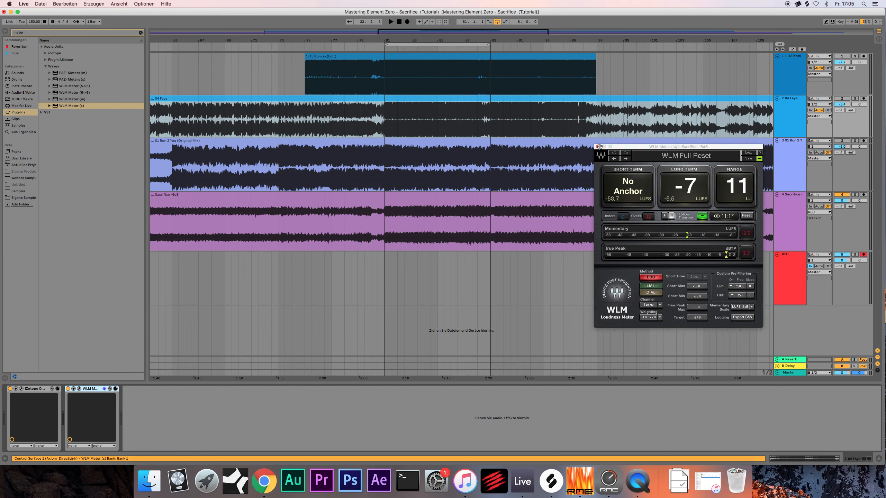
Close the WLM Meter window, switch on the iZotope Imager at the end of the Sacrifice chain and put the insert marker at bar 81
left_click(599, 147)
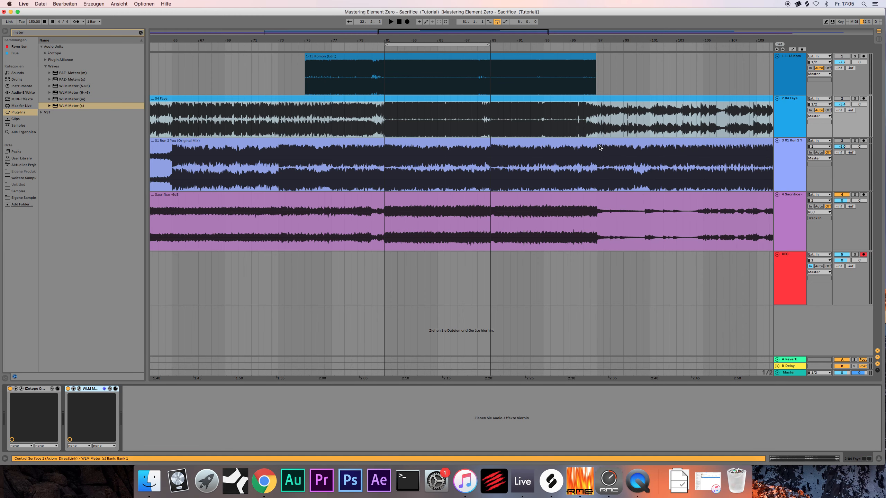
left_click(792, 103)
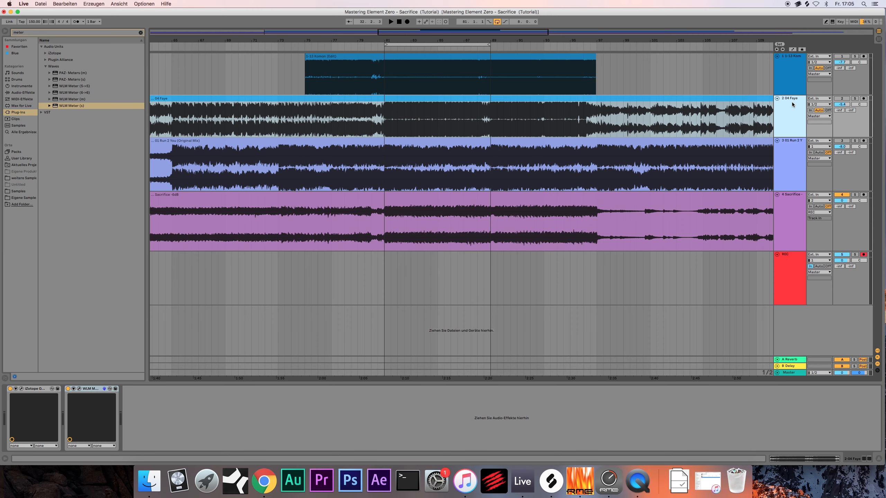
left_click(788, 213)
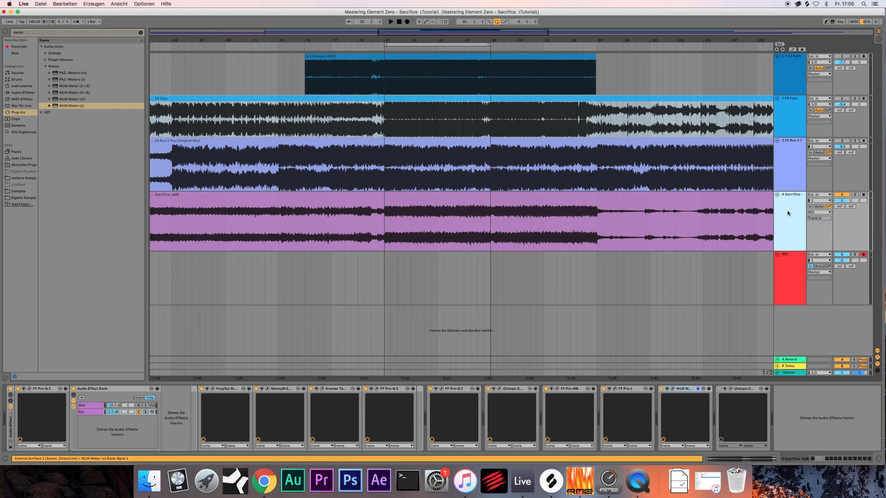
left_click(720, 389)
left_click(645, 398)
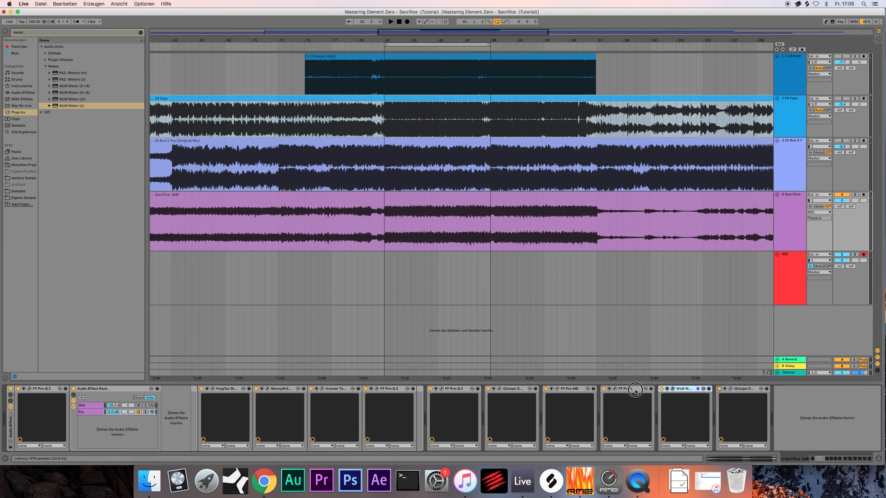
left_click(382, 234)
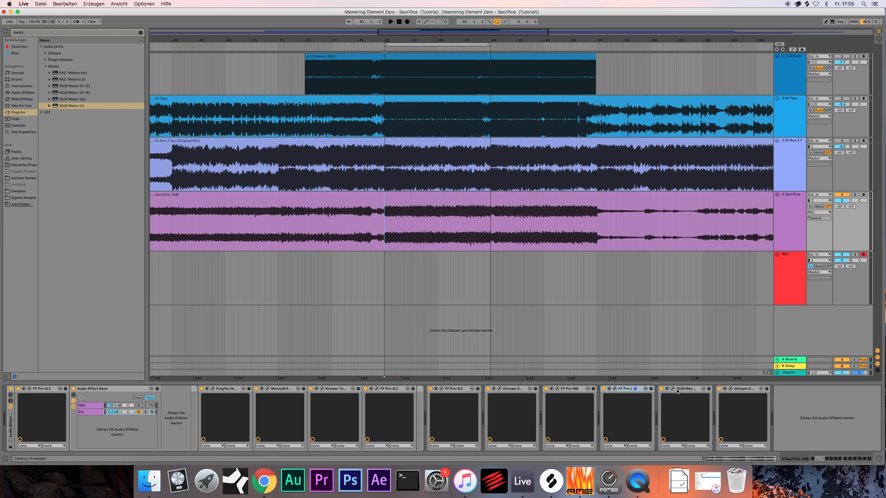
left_click(620, 388)
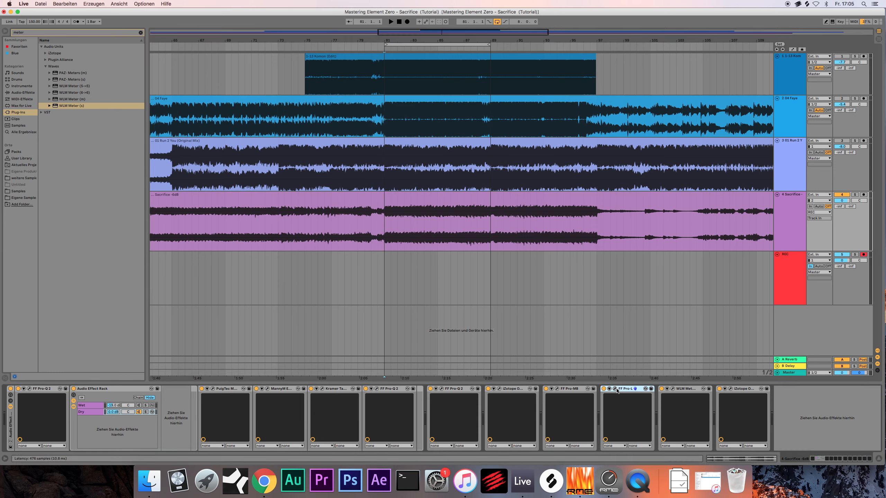
Set the 04 Faye track's volume to 0 dB
left_click(783, 109)
left_click_drag(833, 107, 842, 103)
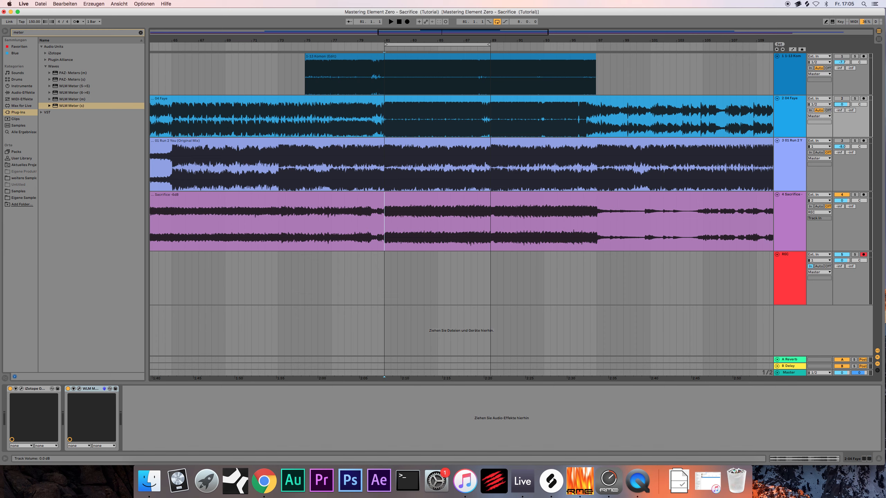
left_click(780, 108)
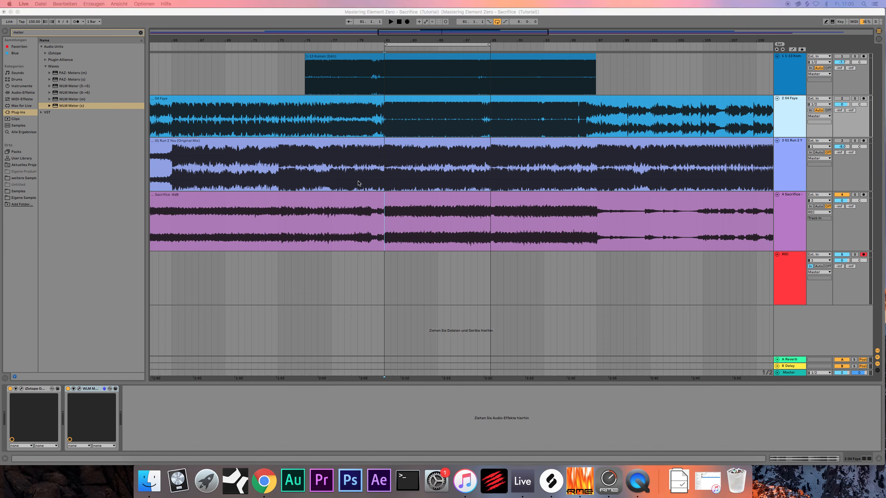
Play the Sacrifice track from bar 81 and check the track and master levels in the Session View mixer
left_click(386, 234)
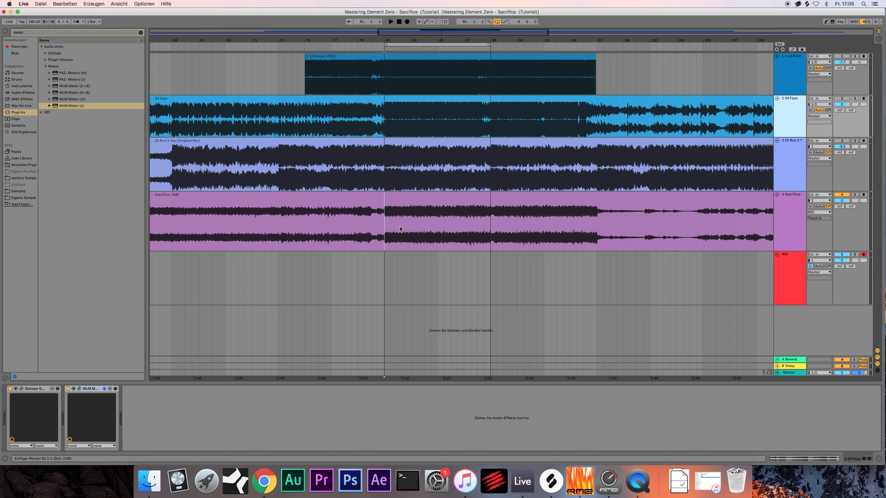
left_click(386, 230)
key("space")
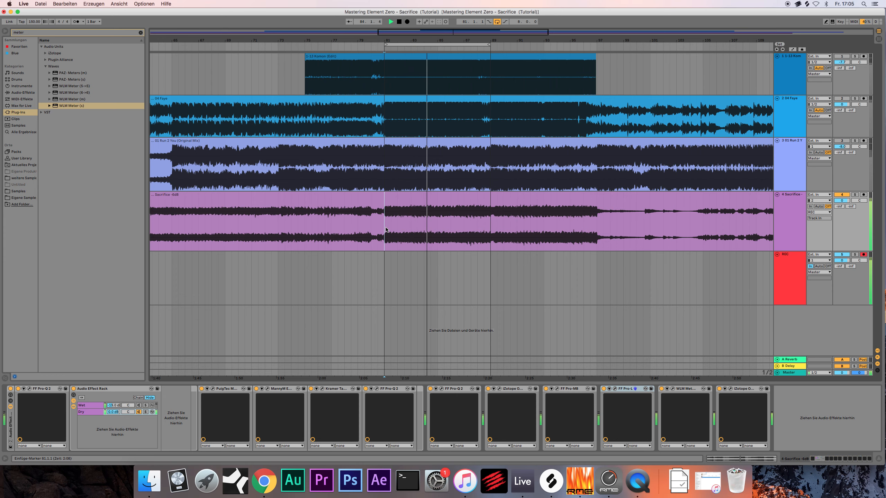
left_click(788, 374)
key("Tab")
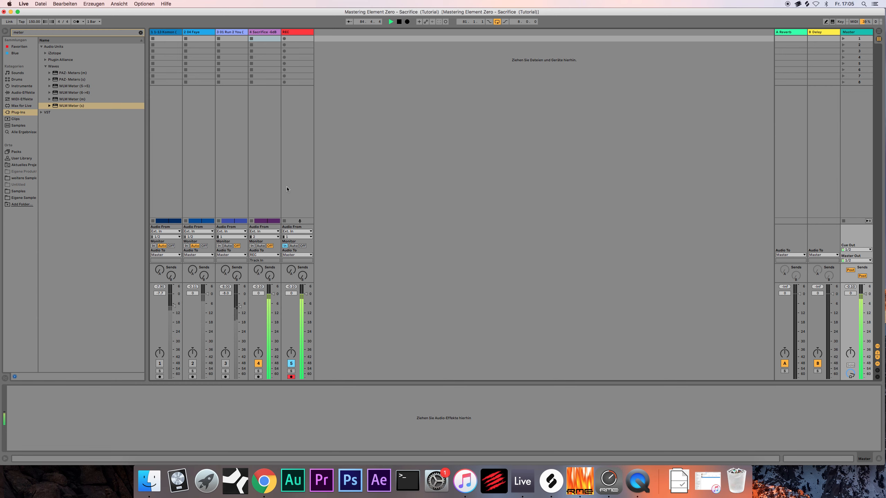
key("Tab")
left_click(792, 157)
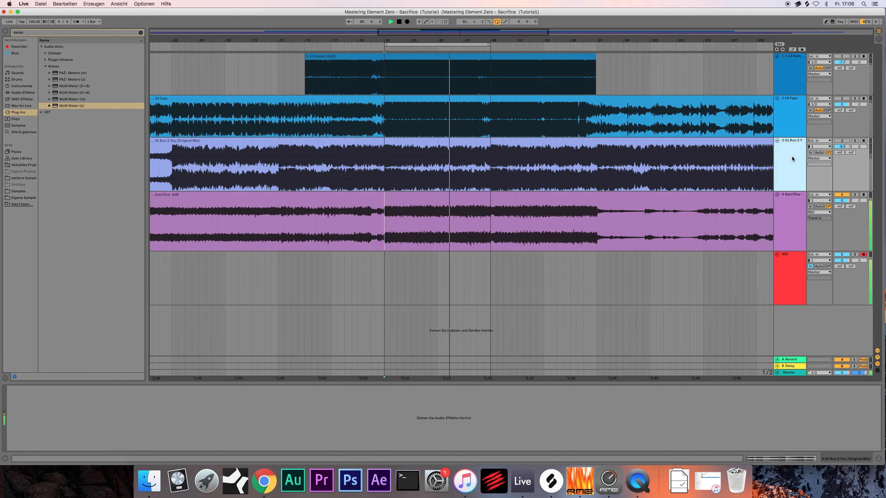
Watch the Sacrifice track's WLM Meter while lowering the FF Pro-L gain to about +11.9 dB, and close both plug-in windows
left_click(786, 223)
left_click(673, 390)
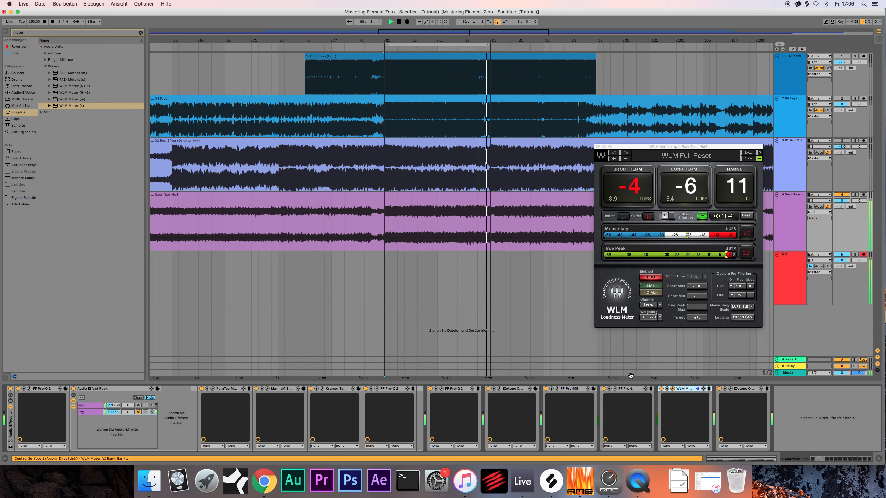
left_click(615, 390)
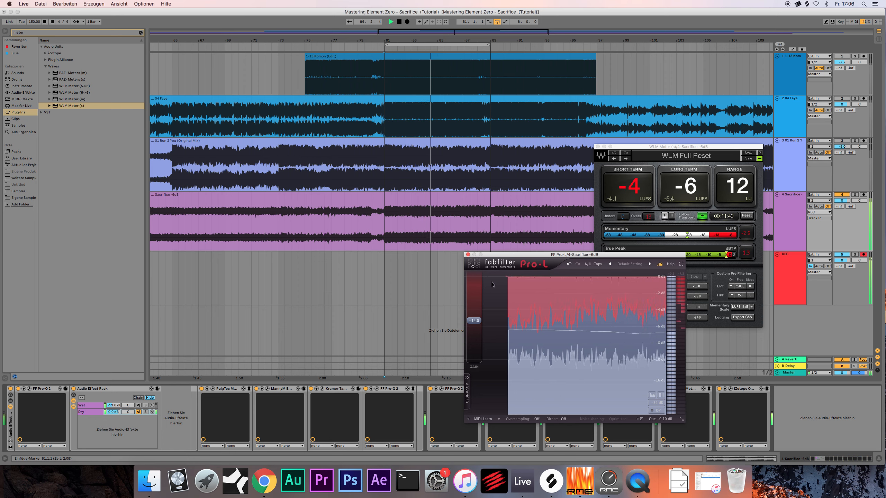
mouse_move(479, 325)
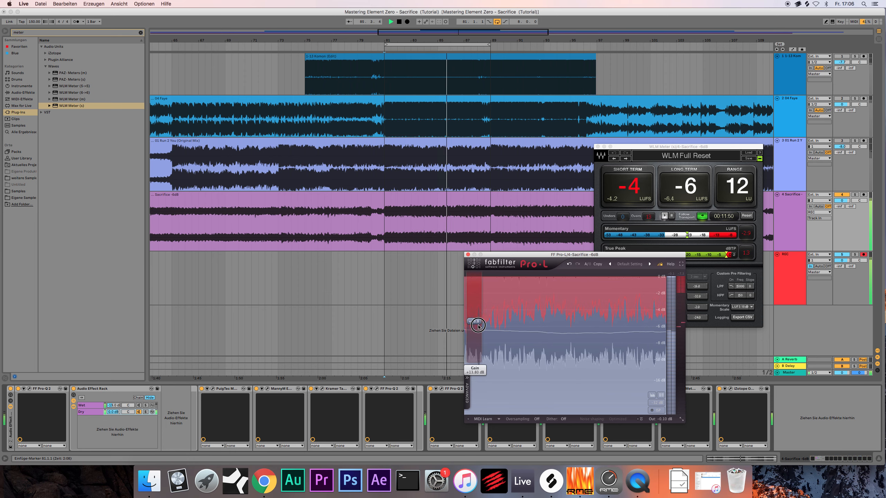
left_click_drag(478, 325, 479, 328)
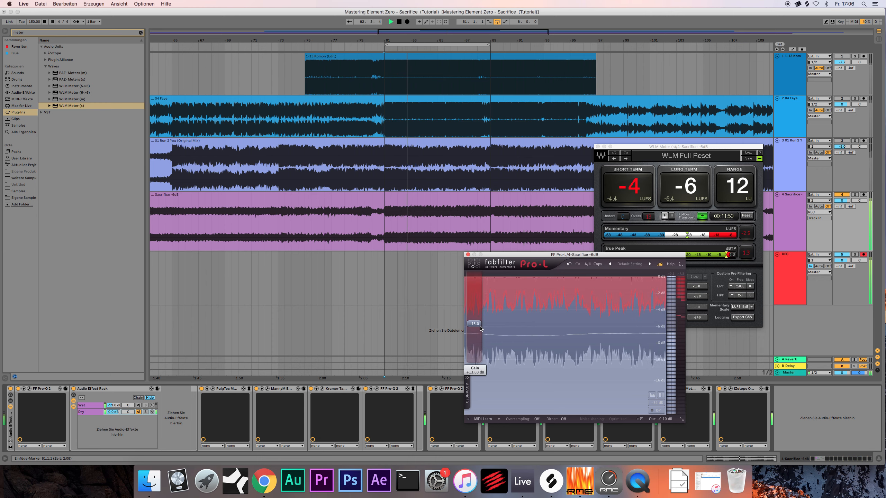
left_click_drag(481, 328, 482, 332)
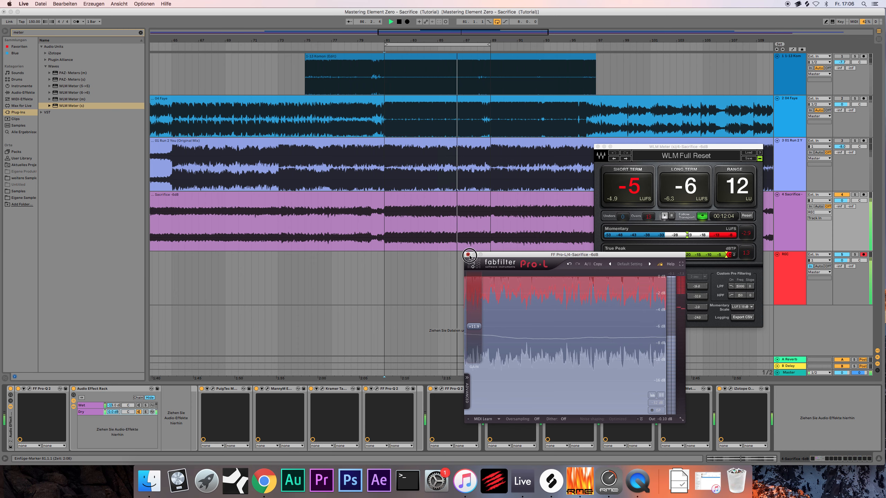
left_click(468, 255)
left_click(597, 147)
Solo the 04 Faye track and examine its stereo image and loudness in the Ozone 6 Imager and WLM Meter, leaving only the Imager open
left_click(794, 99)
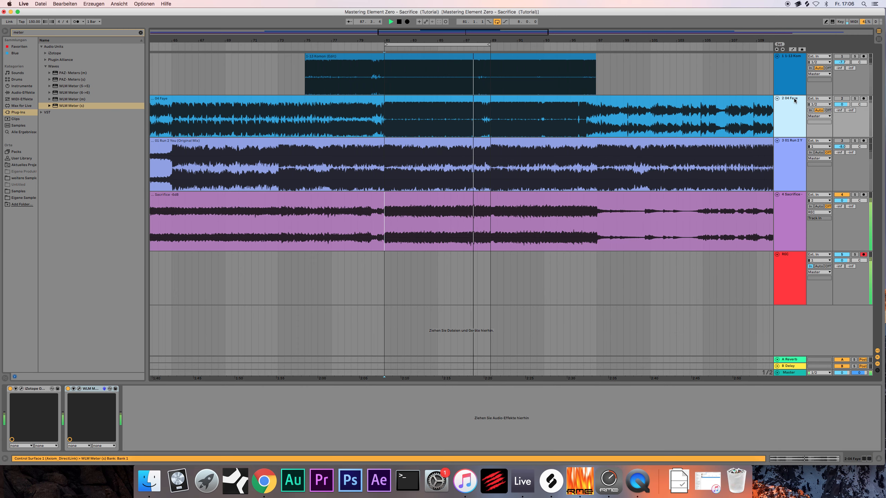
left_click(855, 99)
left_click(793, 102)
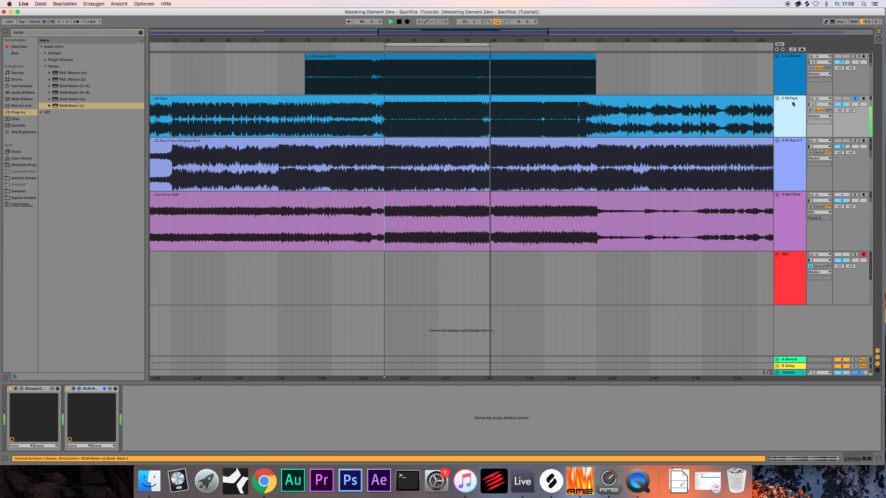
left_click(21, 388)
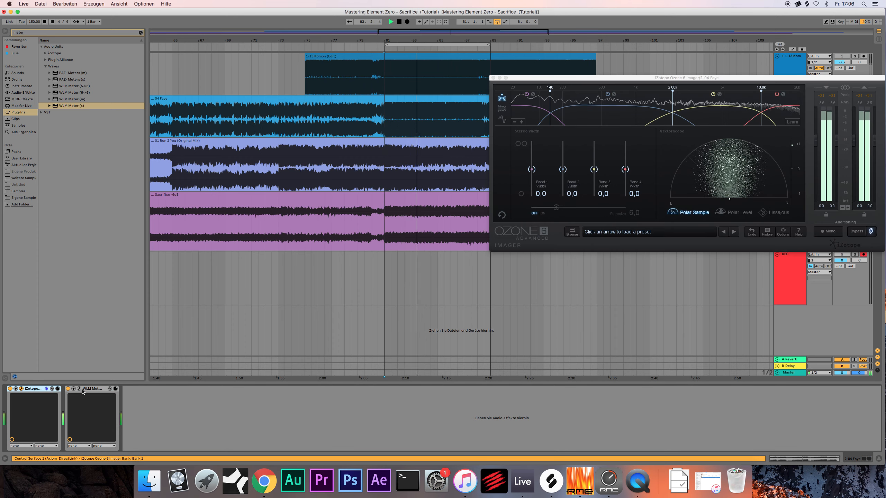
left_click(80, 389)
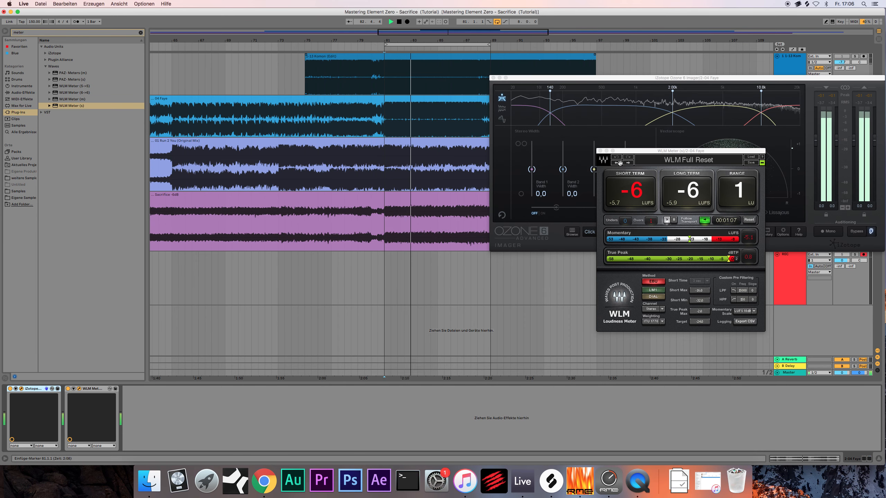
left_click(600, 151)
left_click_drag(607, 78, 477, 319)
Solo the Sacrifice track and place its FF Pro-L window beside the 04 Faye Imager window
left_click(852, 195)
left_click(852, 195)
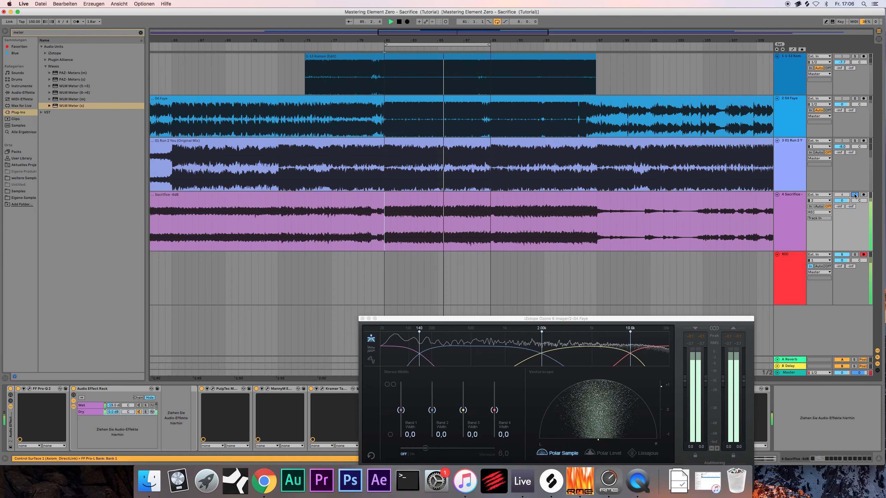
left_click_drag(617, 321, 619, 136)
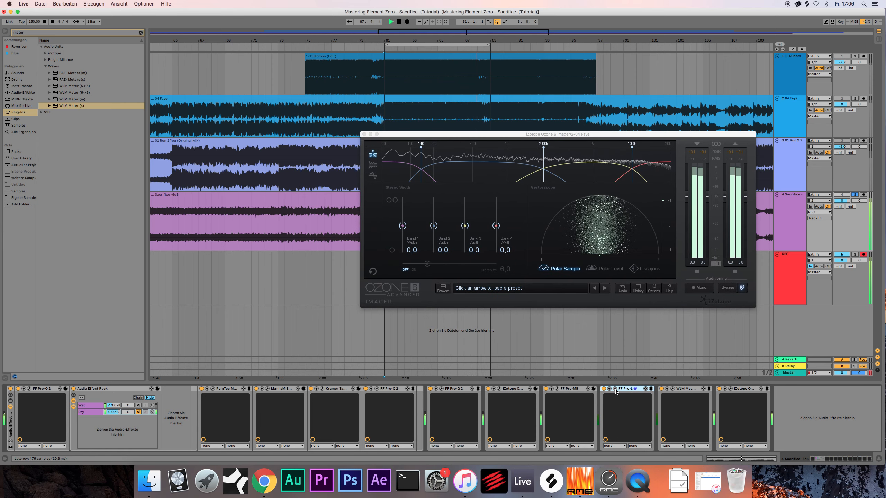
left_click(625, 390)
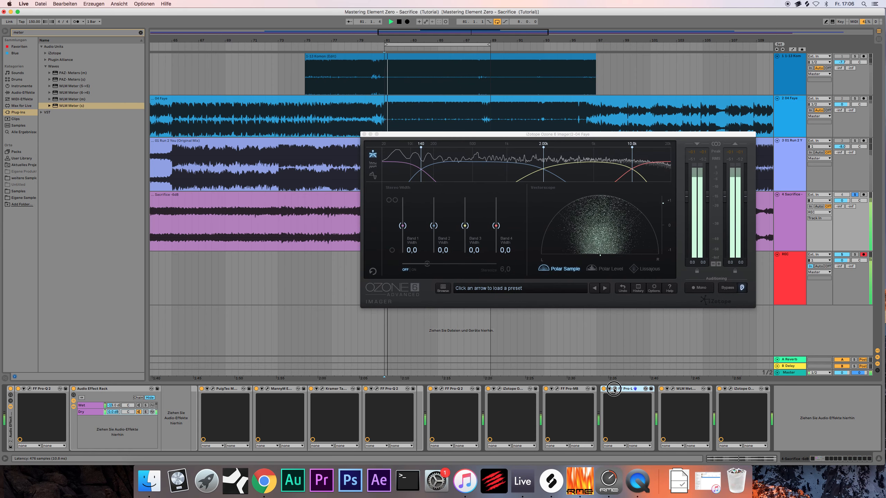
left_click(694, 389)
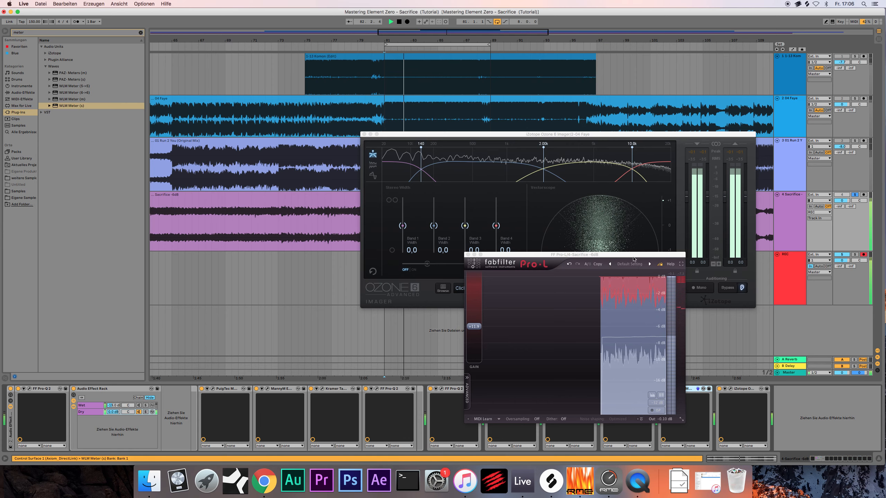
left_click_drag(625, 254, 349, 193)
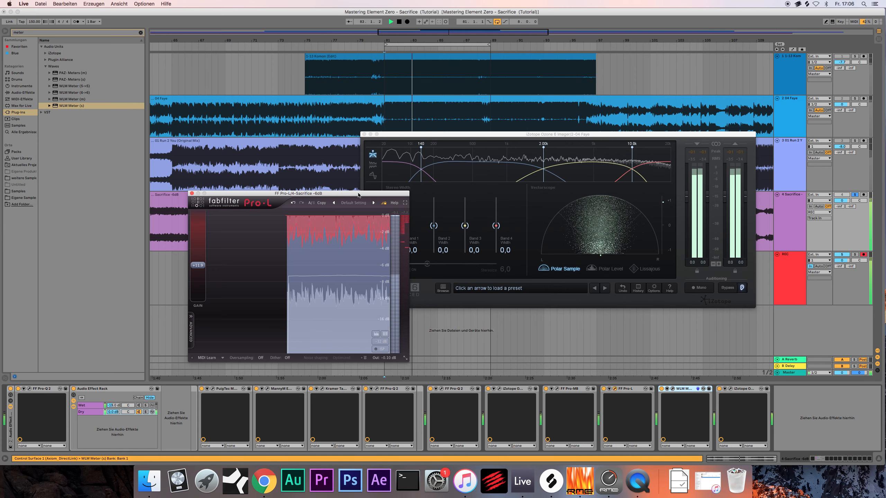
Open the Sacrifice track's WLM Meter and arrange it around the Imager and FF Pro-L windows to read the loudness
left_click(671, 390)
left_click_drag(634, 149, 729, 250)
left_click_drag(571, 134, 590, 307)
left_click(790, 205)
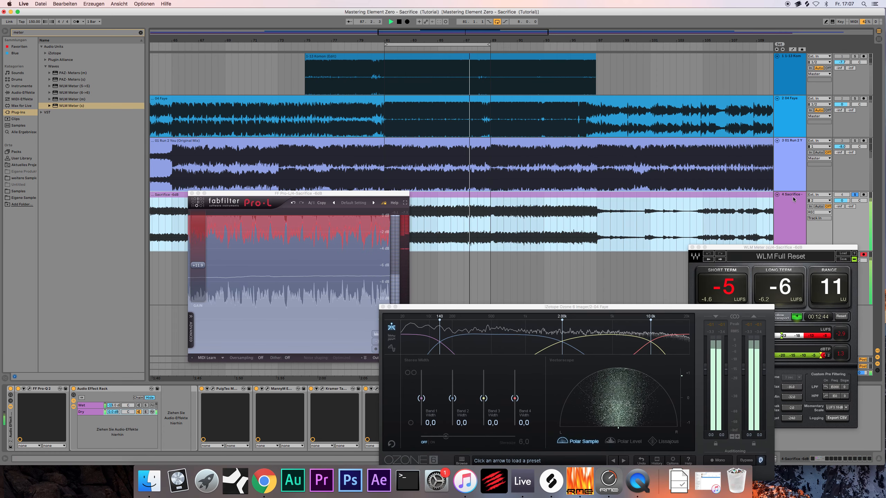
left_click(500, 306)
left_click_drag(500, 306, 506, 136)
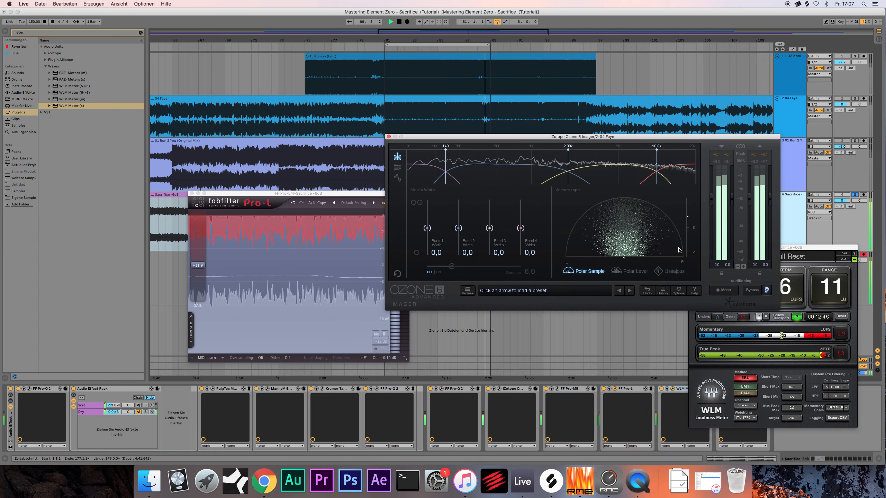
left_click(808, 246)
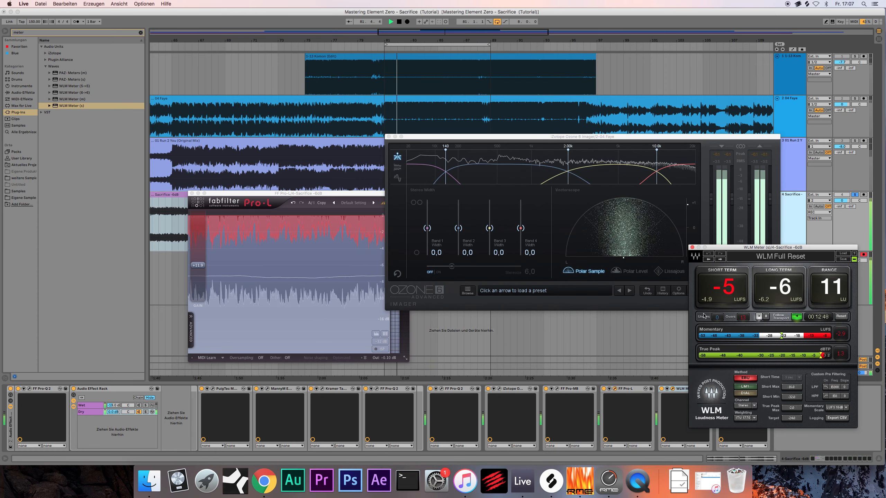
Close the WLM Meter and open the Sacrifice track's Ozone 6 Imager to compare its stereo image with the 04 Faye Imager
left_click(693, 247)
left_click(731, 389)
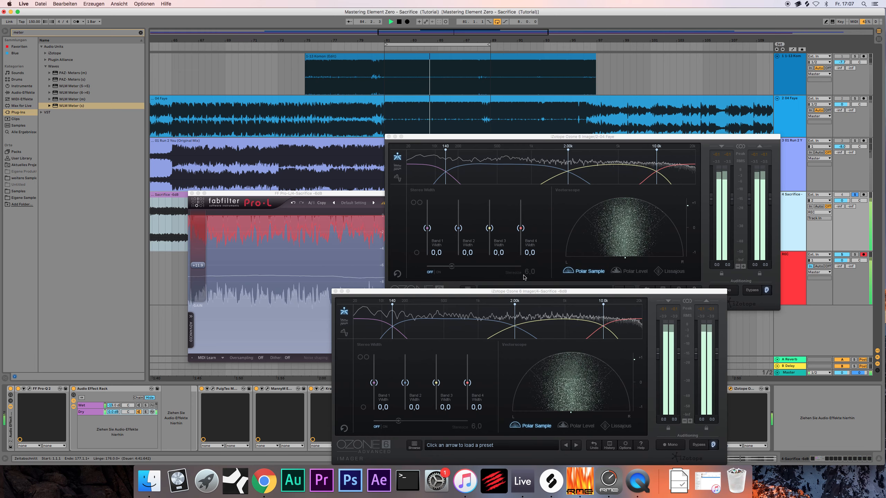
left_click(488, 138)
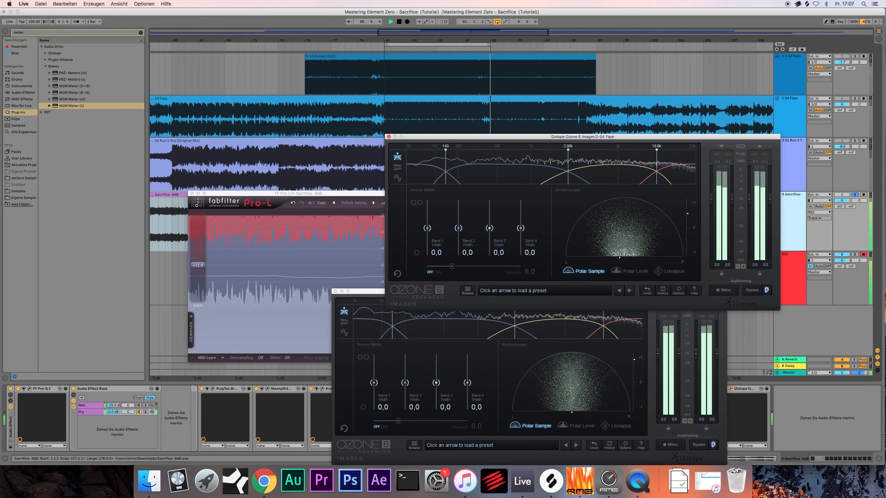
Hide and restore all plug-in windows, stop playback and bring the 04 Faye Imager window to the front
key("super+alt+p")
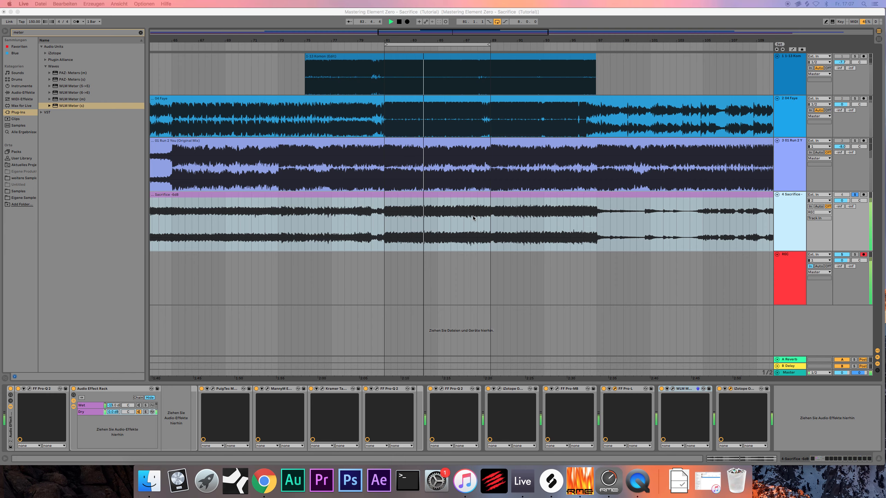
key("super+alt+p")
key("space")
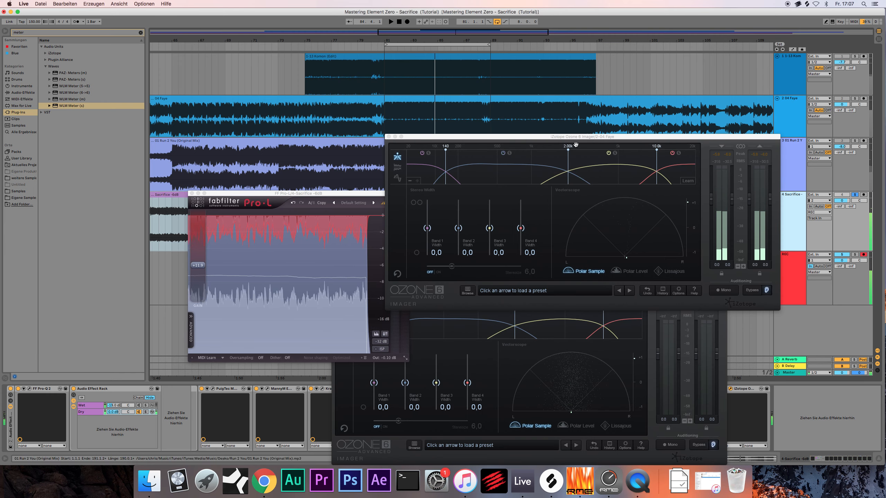
left_click(603, 136)
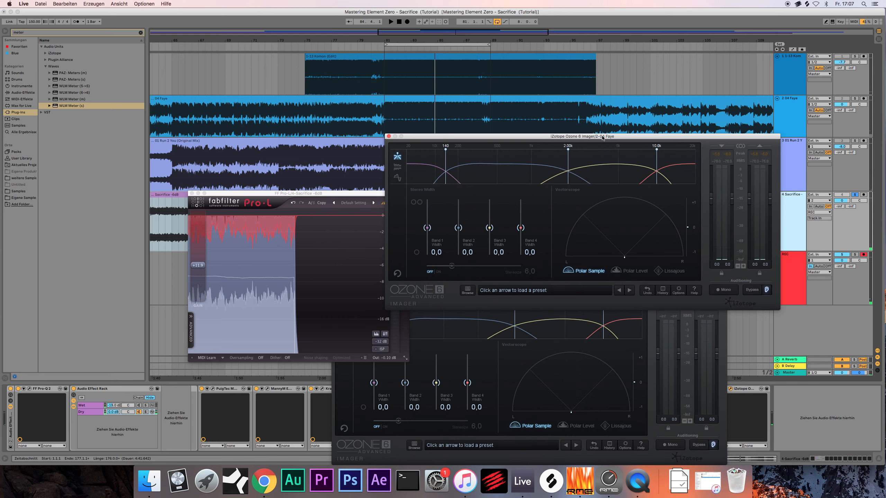
key("space")
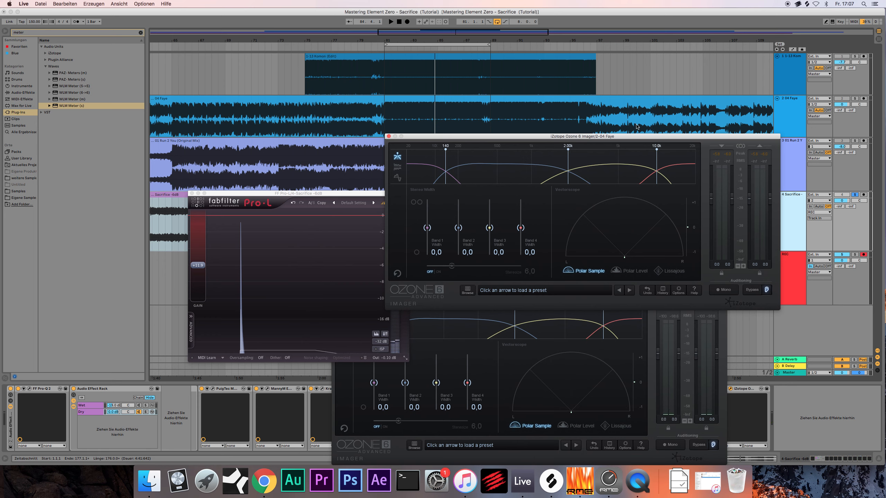
Separate the two Ozone 6 Imager windows, and close the Sacrifice track's Imager and FF Pro-L windows
left_click_drag(637, 137, 656, 92)
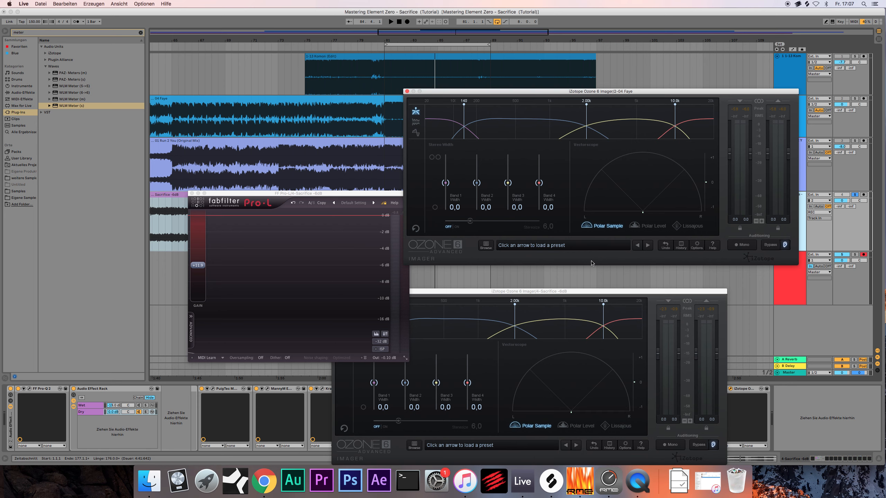
left_click_drag(450, 293, 482, 293)
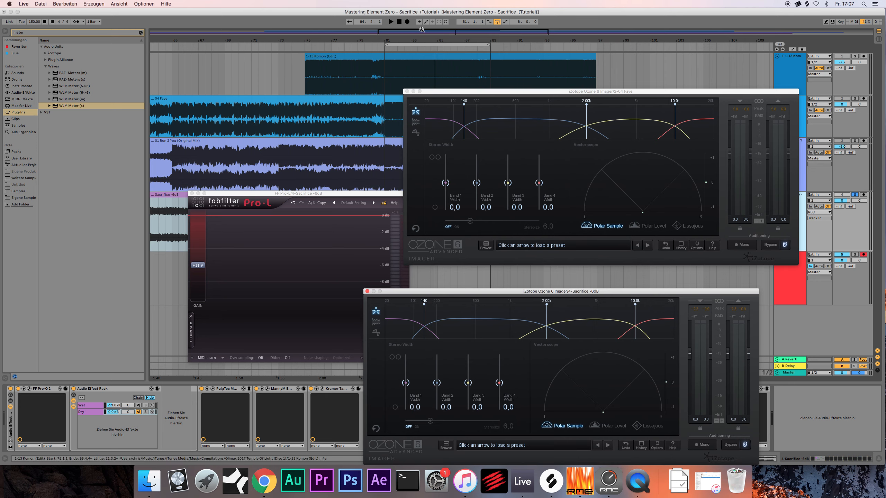
left_click_drag(309, 40, 309, 41)
left_click(405, 81)
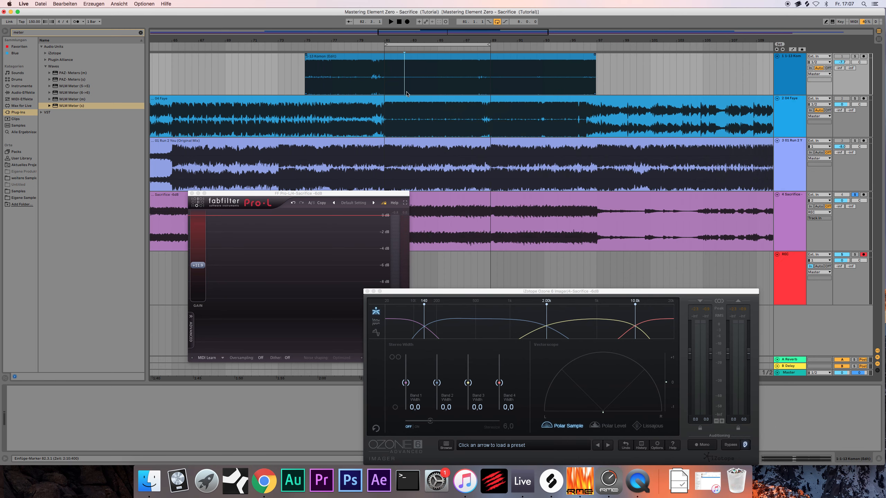
left_click(367, 292)
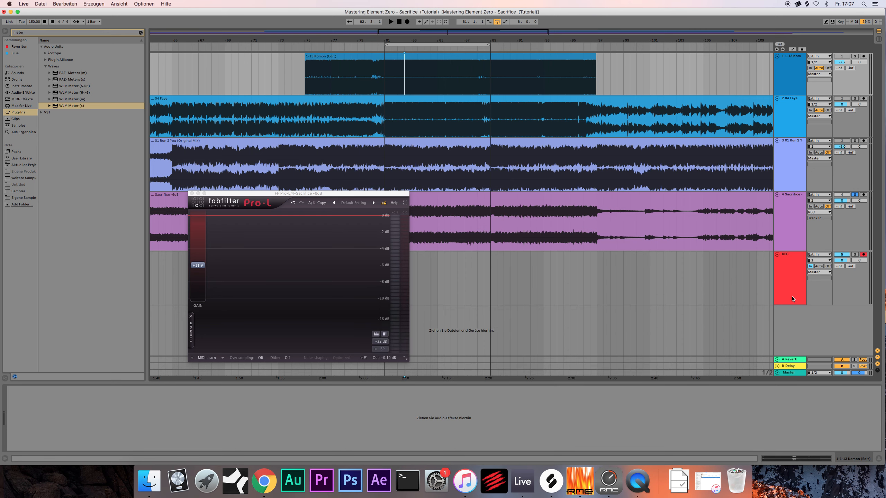
left_click(790, 214)
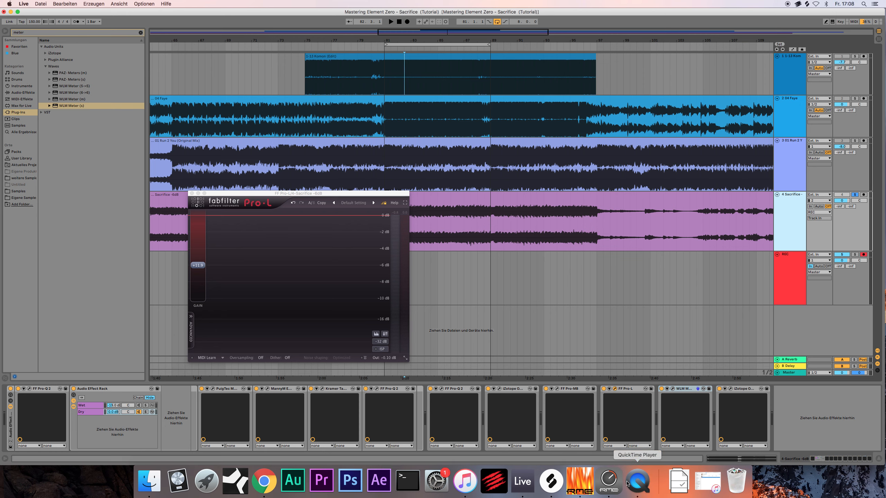
left_click(192, 193)
Record the mastered Sacrifice signal onto the REC track from bar 57, and stop after the drop section has ended
left_click_drag(472, 32, 472, 41)
left_click(351, 277)
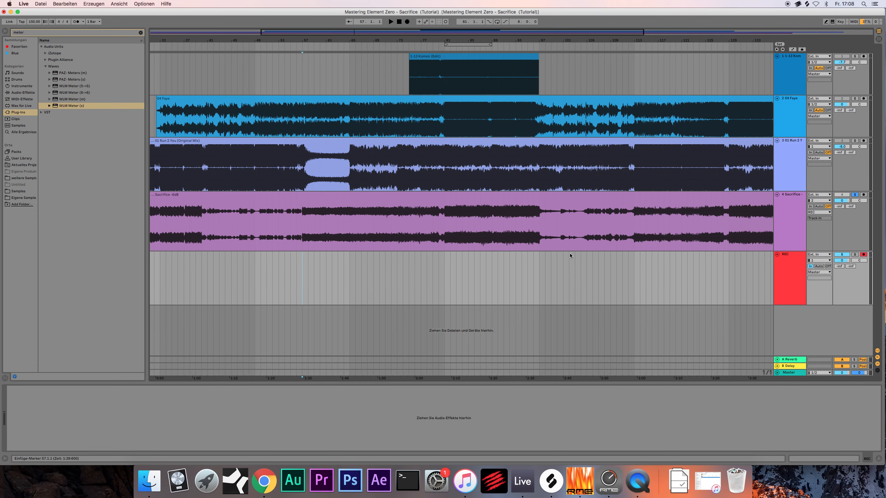
left_click(786, 217)
key("Down")
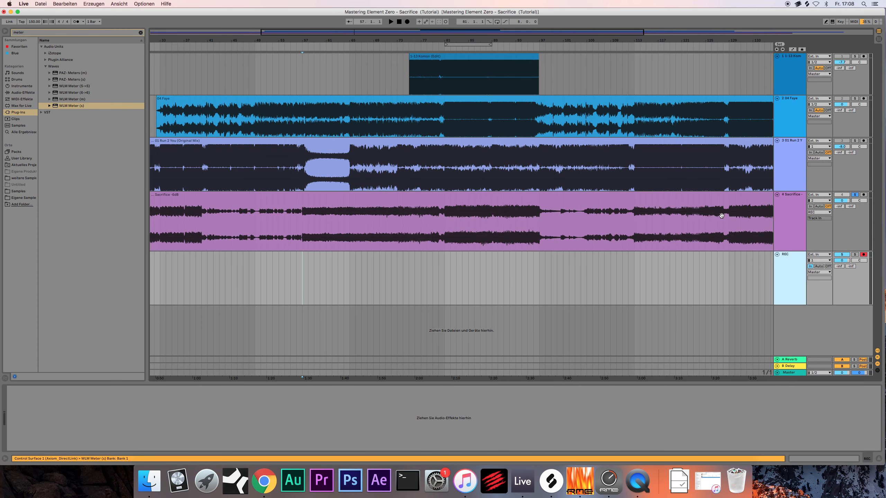
left_click(305, 283)
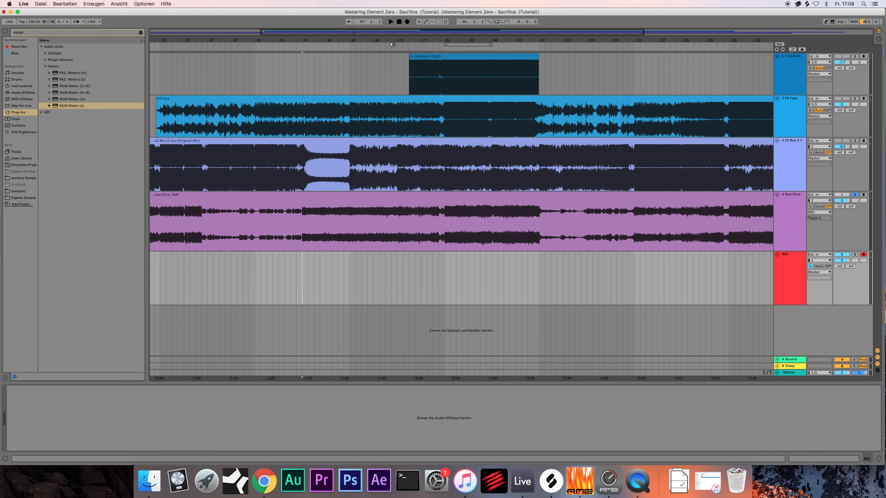
left_click(407, 22)
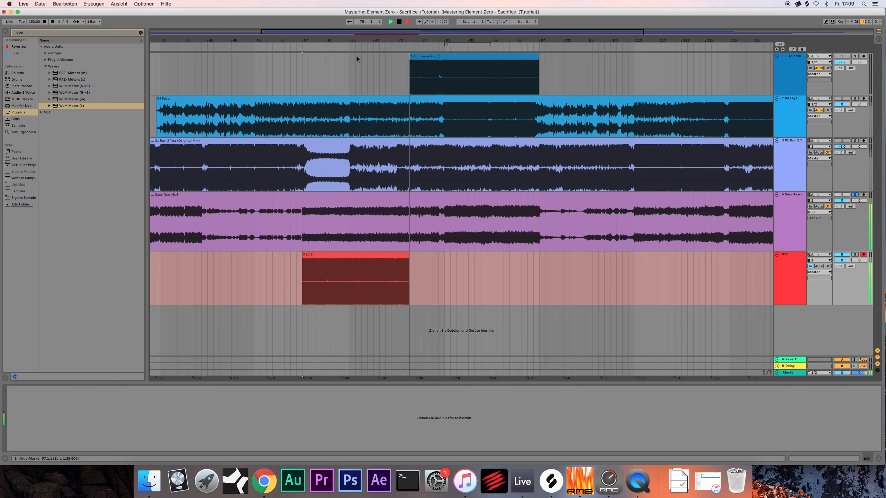
left_click_drag(382, 40, 150, 78)
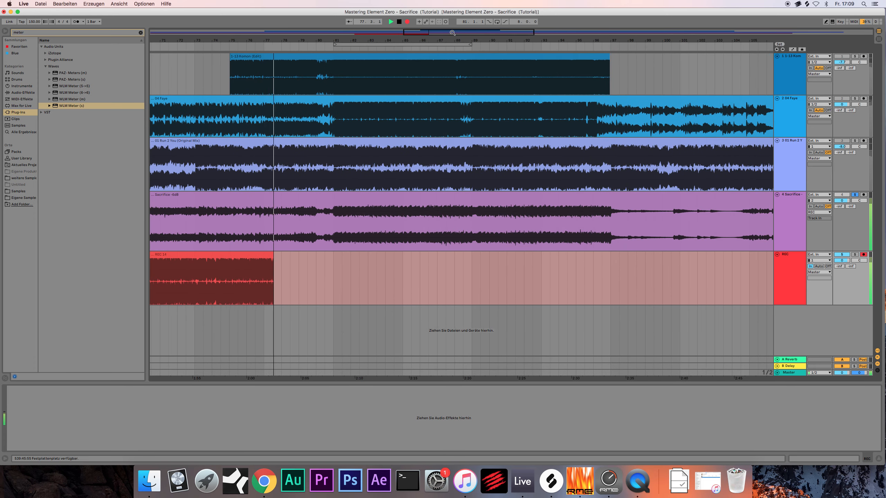
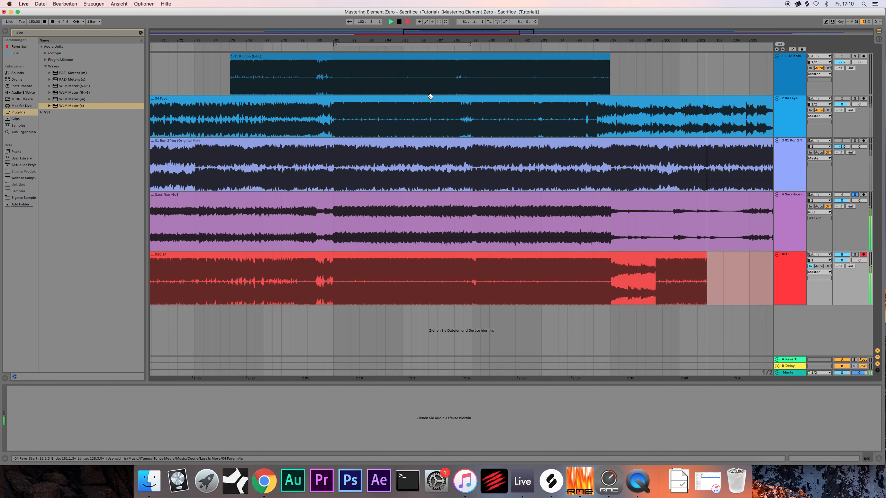
key("space")
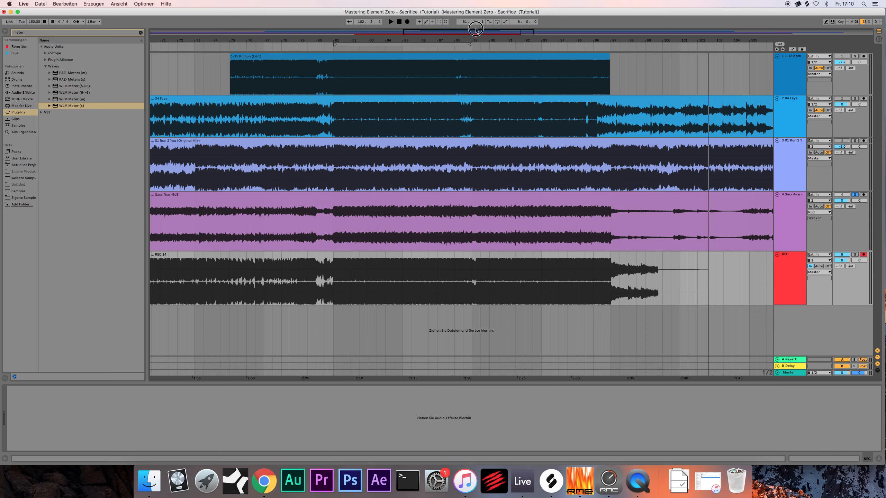
Examine the waveform of the recorded REC clip, especially around the drop at bar 81
left_click_drag(477, 31, 428, 28)
key("space")
left_click(414, 275)
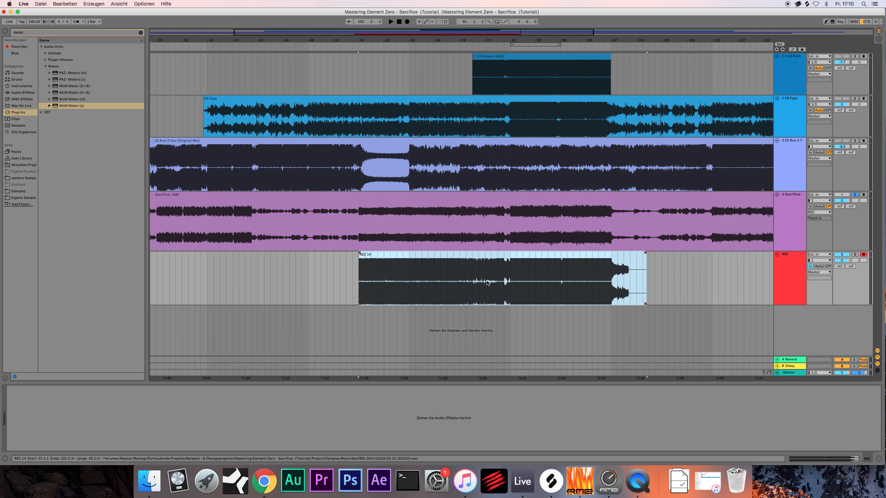
left_click(511, 268)
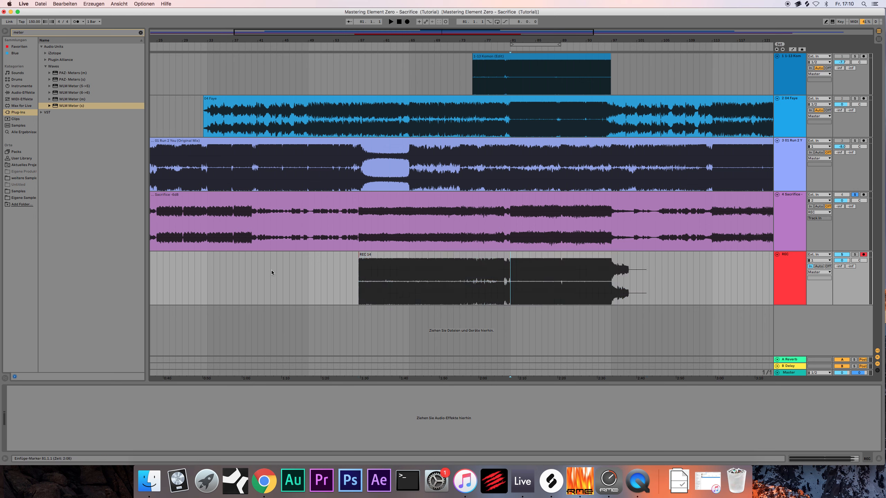
left_click(370, 255)
left_click_drag(405, 31, 405, 25)
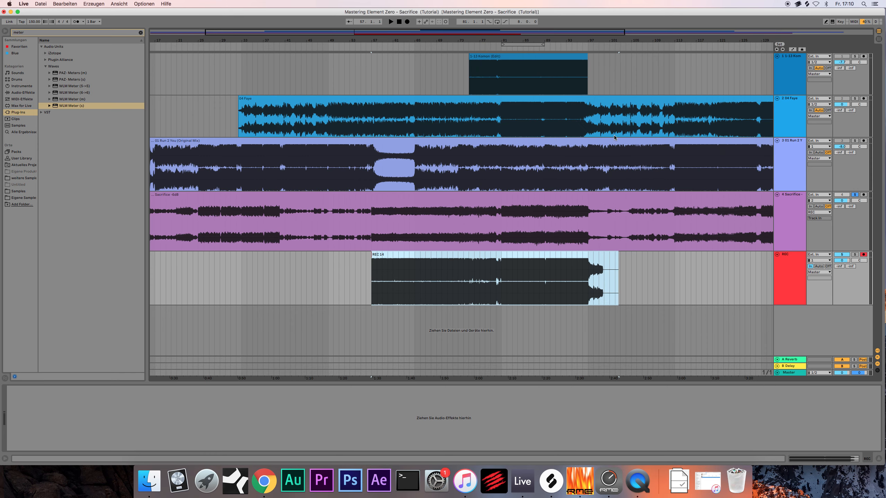
Show the Sacrifice track's device chain, clear the browser search and list the built-in audio effects
left_click(789, 198)
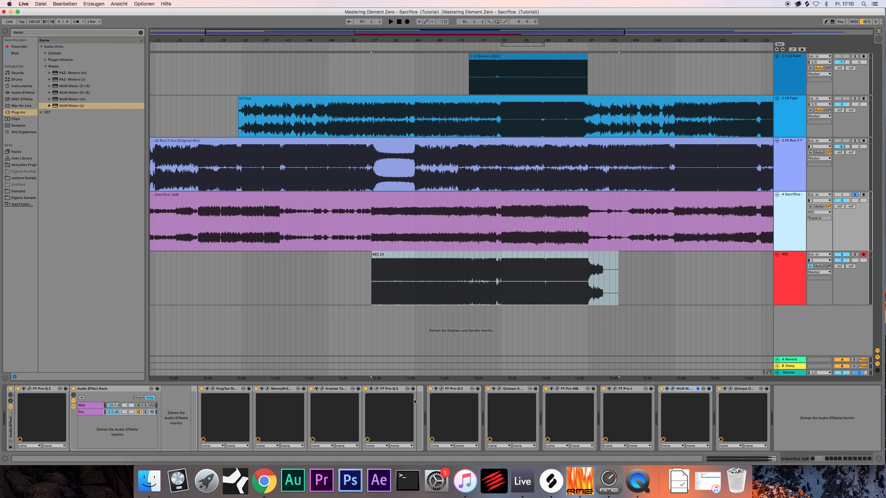
left_click(140, 32)
left_click(24, 93)
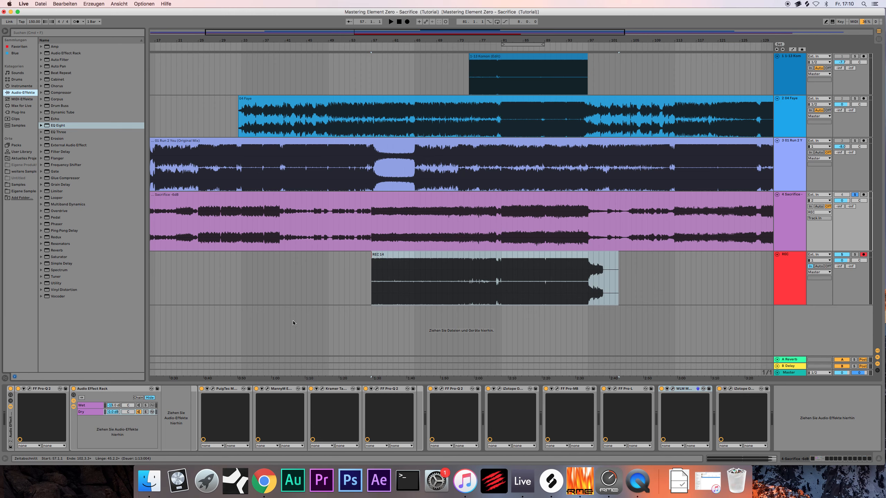
Look over the FF Pro-MB and WLM Meter devices on the Sacrifice track, and open and reposition the FF Pro-L window
left_click(565, 390)
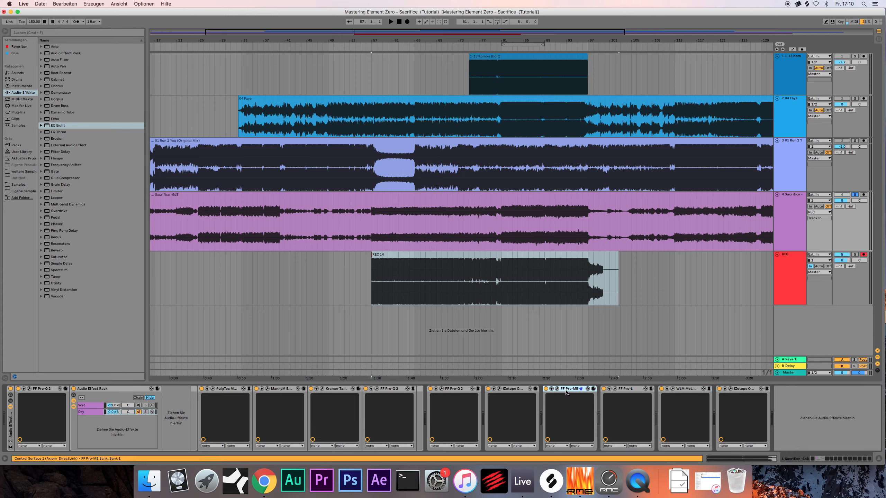
left_click(682, 389)
left_click(634, 390)
left_click(616, 390)
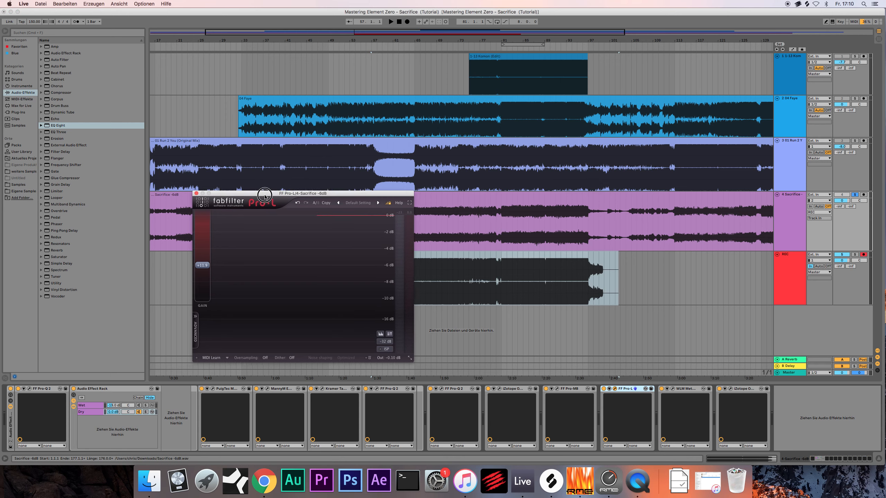
left_click_drag(263, 196, 279, 200)
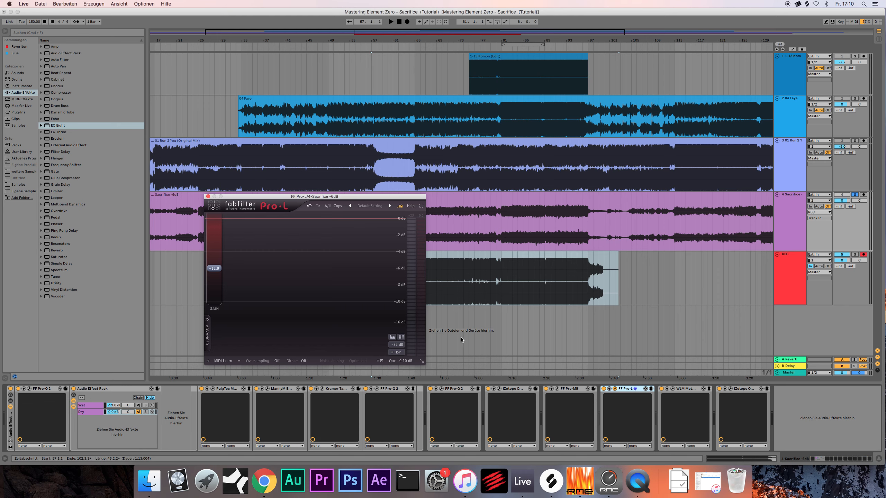
Insert a Utility after Kramer Tape in the Sacrifice chain, then nudge the FF Pro-L gain up and close its window
left_click(231, 390)
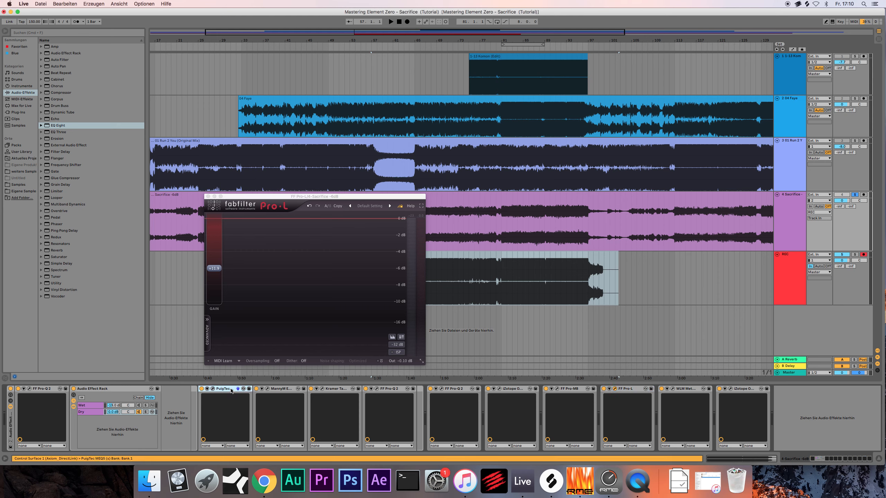
left_click(327, 389)
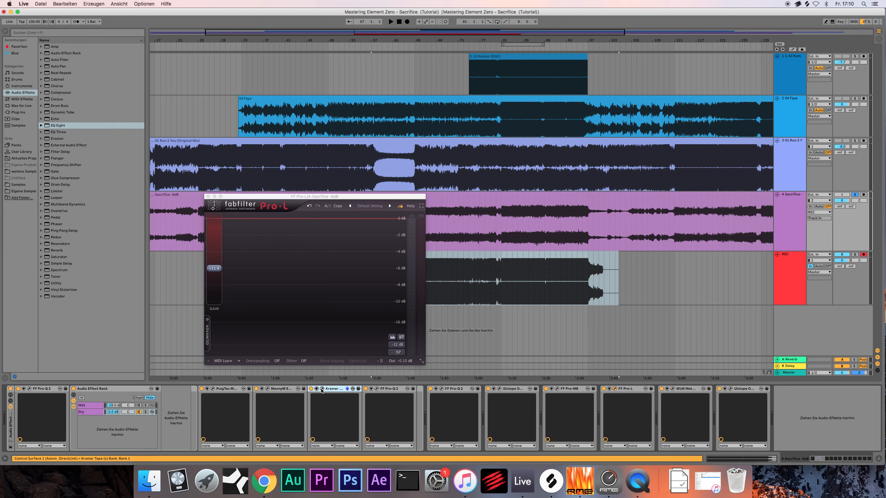
left_click_drag(66, 283, 398, 428)
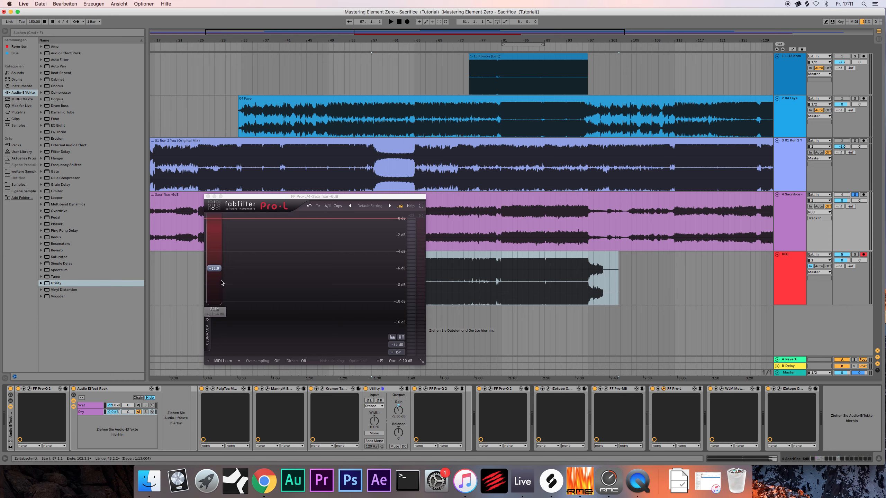
mouse_move(214, 271)
left_mouse_down()
mouse_move(229, 264)
mouse_move(222, 261)
left_mouse_up()
left_click(208, 196)
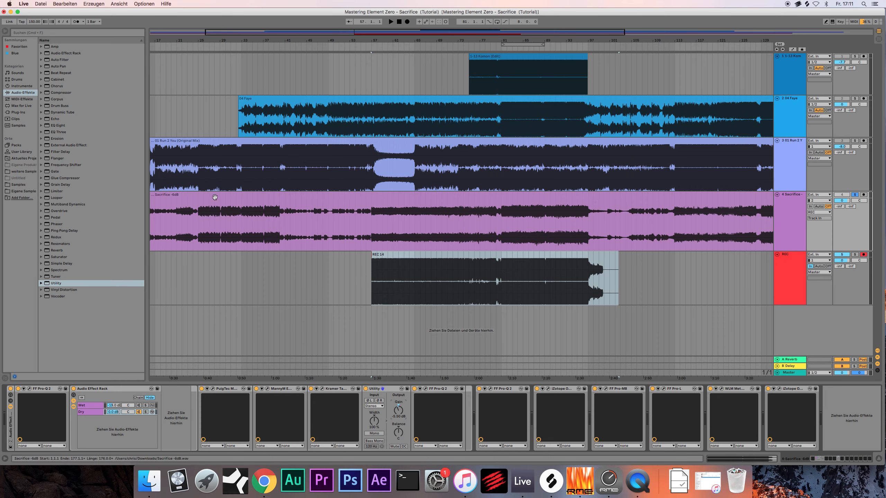
Record the Sacrifice signal over the existing REC clip again, starting at bar 57 and stopping around bar 91
left_click(370, 285)
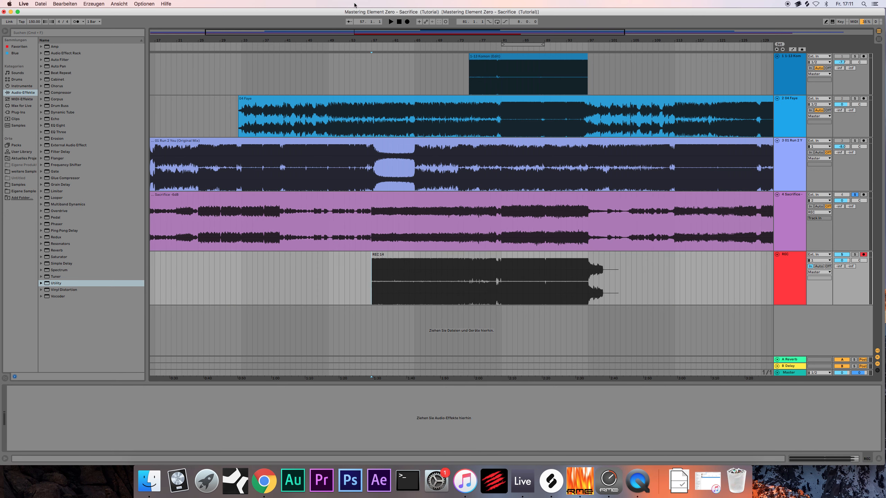
left_click(408, 22)
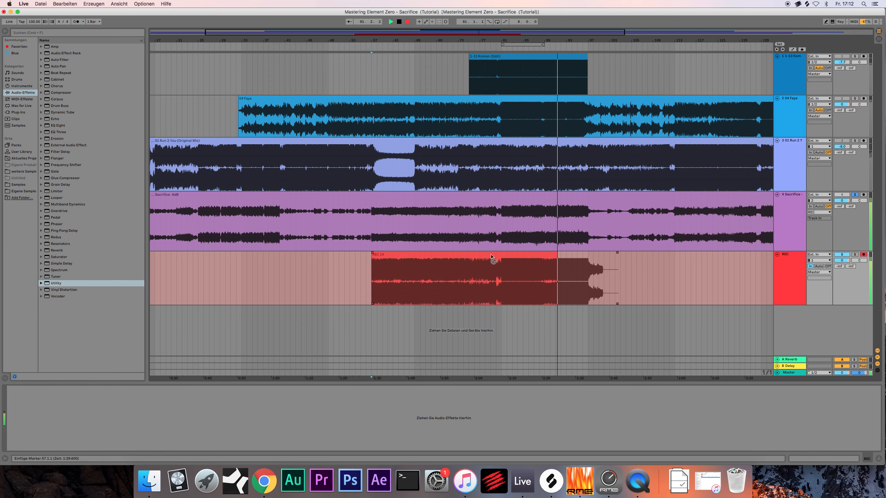
key("space")
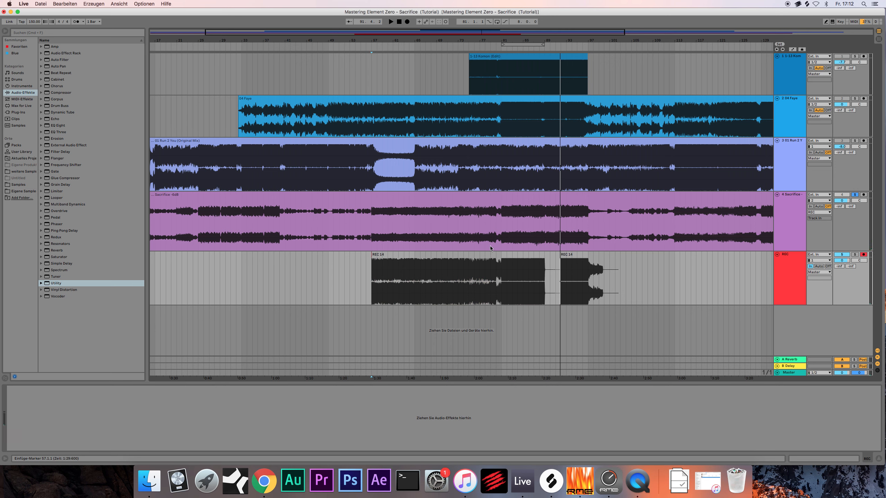
Inspect the newly recorded waveform, and delete both recorded clips from the REC track
left_click(490, 254)
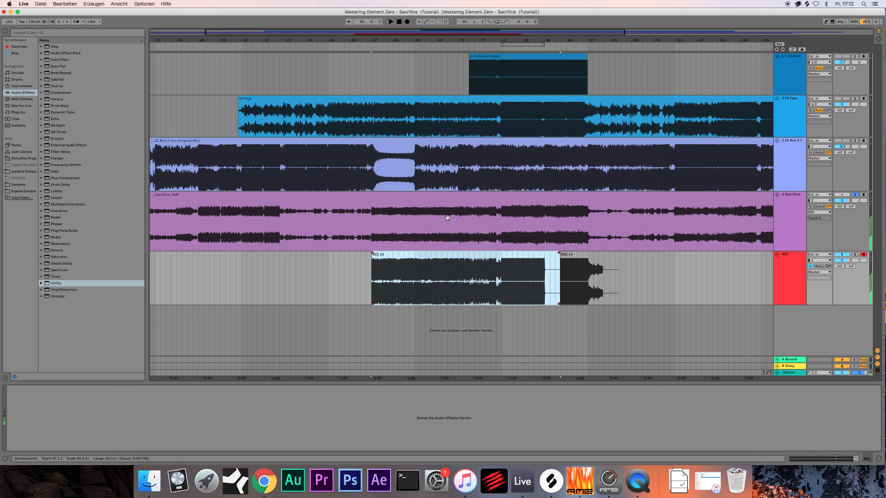
mouse_move(519, 40)
left_mouse_down()
mouse_move(502, 57)
mouse_move(728, 115)
mouse_move(772, 115)
mouse_move(436, 116)
mouse_move(436, 272)
mouse_move(770, 272)
mouse_move(770, 175)
mouse_move(769, 265)
mouse_move(362, 230)
mouse_move(4, 231)
left_mouse_up()
mouse_move(769, 40)
left_mouse_down()
mouse_move(214, 40)
mouse_move(4, 47)
mouse_move(4, 59)
mouse_move(4, 38)
mouse_move(392, 7)
left_mouse_up()
left_click_drag(392, 40, 393, 56)
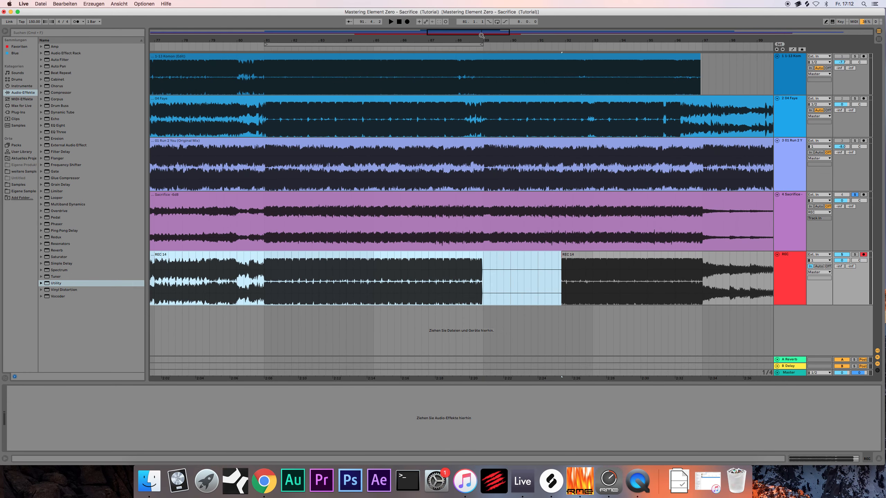
left_click(441, 261)
key("Delete")
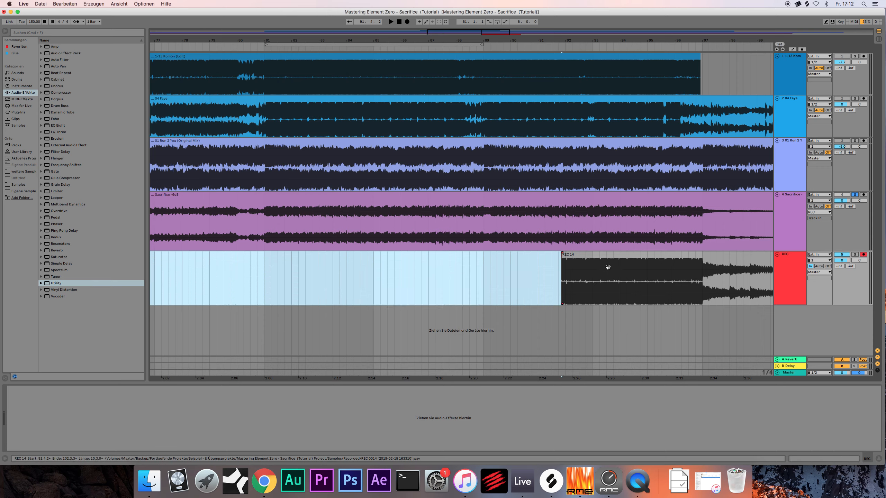
left_click(608, 266)
key("Delete")
left_click_drag(457, 31, 456, 1)
Insert a second Utility between FF Pro-MB and FF Pro-L in the Sacrifice track's device chain
left_click(788, 373)
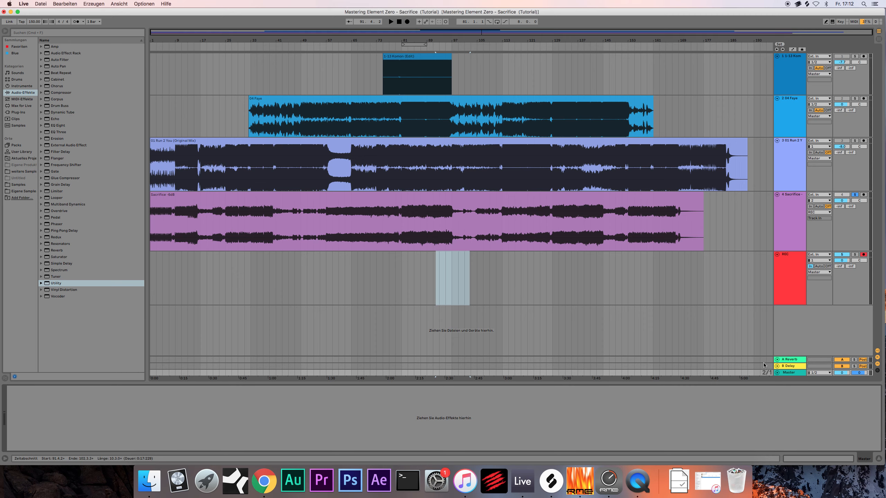
left_click(787, 202)
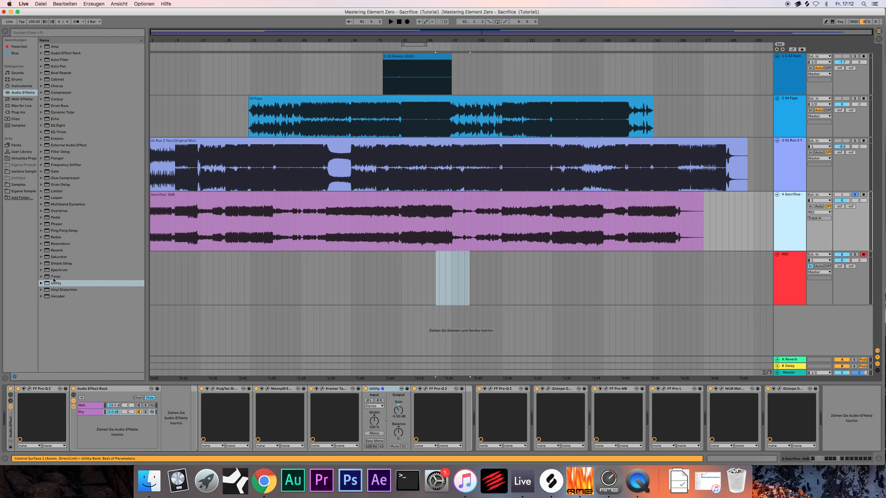
left_click_drag(53, 285, 640, 419)
Show the new Utility's Gain automation on the Sacrifice track, and place the insert marker at bar 93 on the REC track
left_click(685, 412)
key("a")
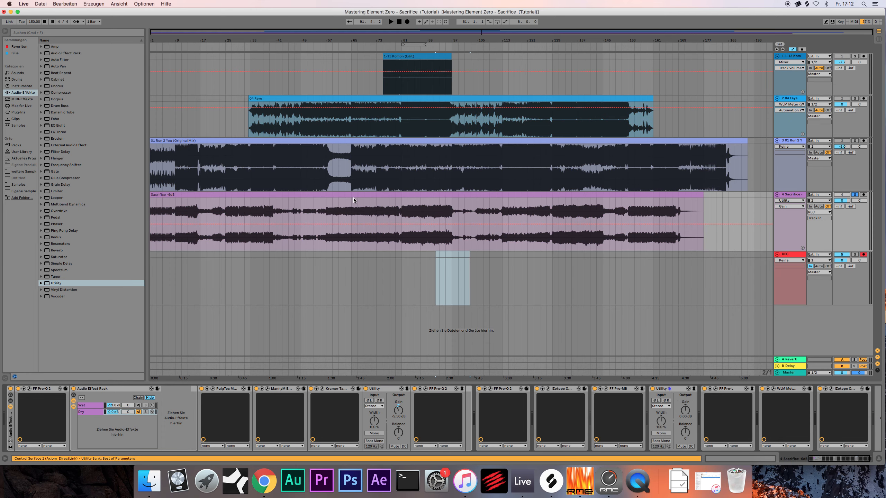
mouse_move(319, 33)
left_mouse_down()
mouse_move(318, 45)
mouse_move(318, 33)
left_mouse_up()
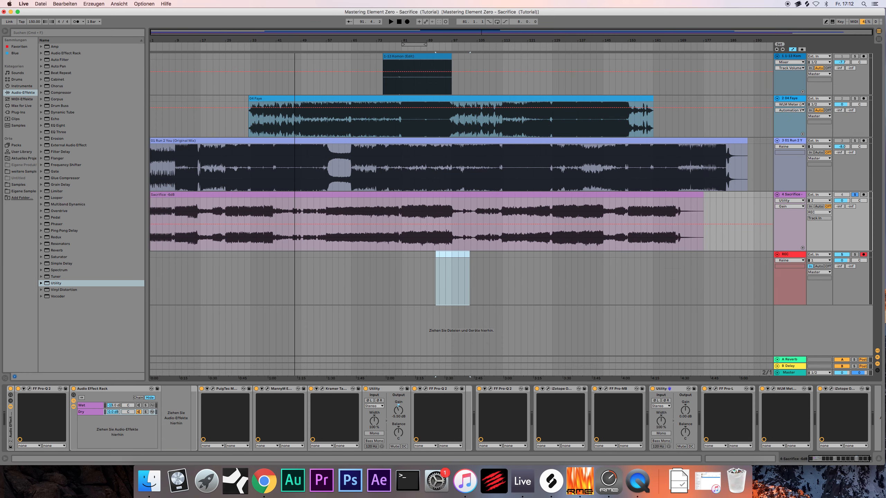
left_click(437, 284)
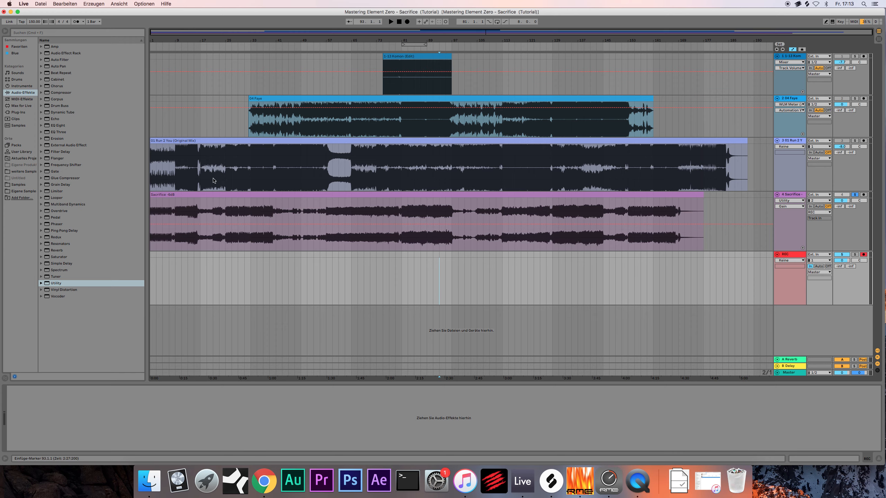
Add Gain automation breakpoints to the Sacrifice track at its section changes, around bars 25, 81, 97 and 129
left_click_drag(177, 32, 176, 44)
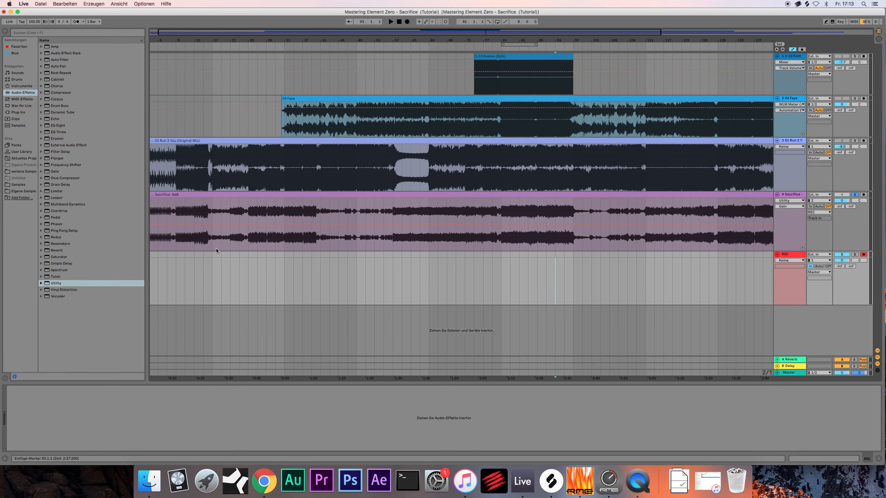
left_click(248, 225)
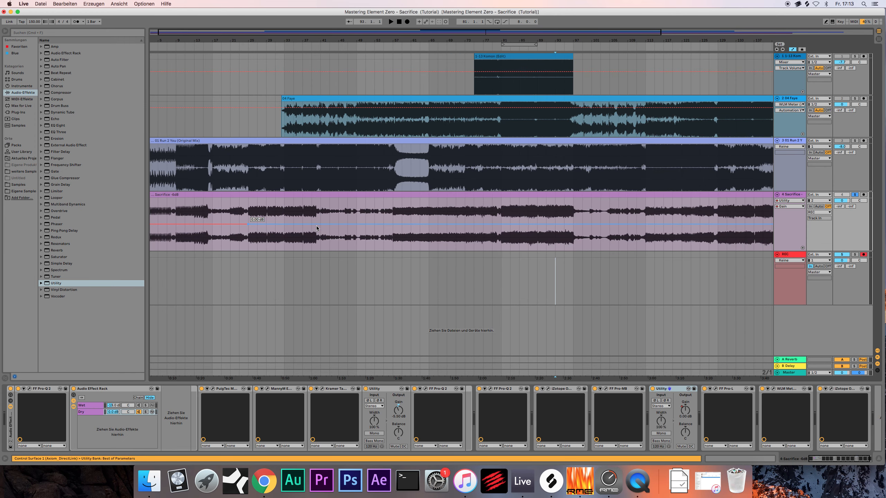
left_click(501, 224)
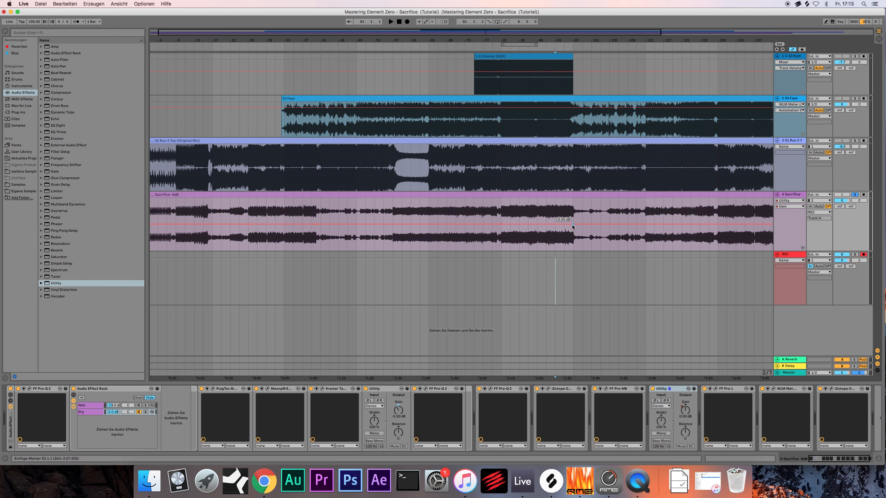
left_click(573, 225)
left_click(717, 225)
scroll(667, 225, "right", 5)
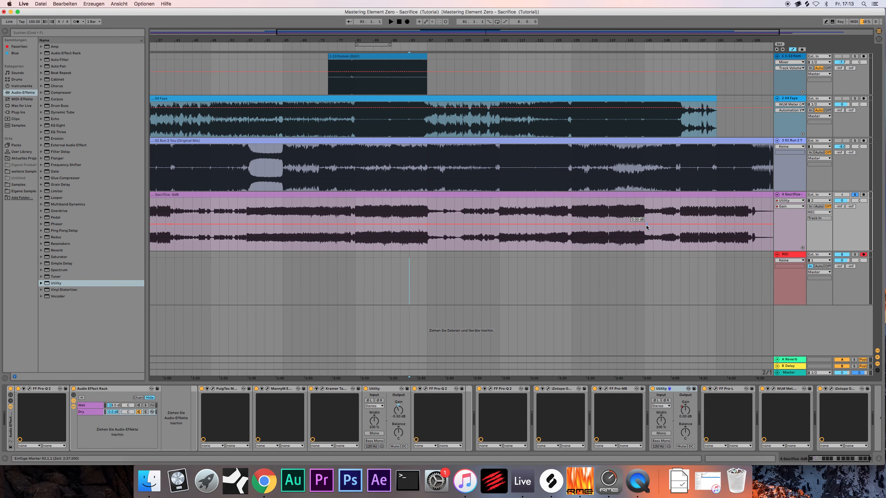
Play the closing section of the Sacrifice track from bar 153
left_click(680, 219)
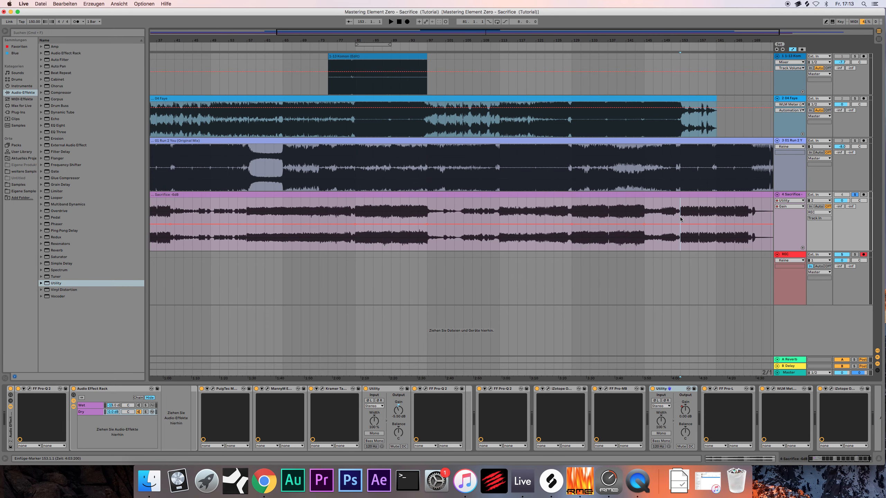
left_click_drag(680, 40, 436, 105)
key("space")
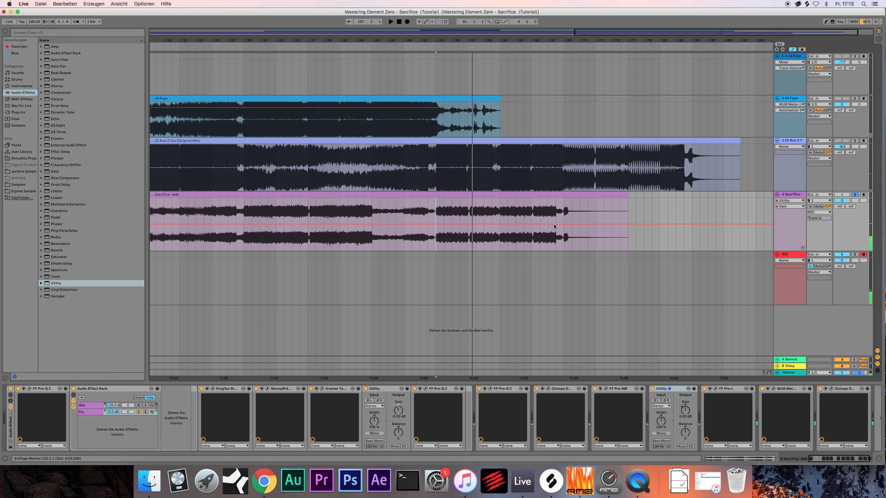
mouse_move(557, 224)
Move the Sacrifice clip from the start of the arrangement so that it begins at 1.3.1
left_click_drag(564, 35, 286, 33)
mouse_move(150, 32)
left_mouse_down()
mouse_move(181, 33)
mouse_move(150, 32)
left_mouse_up()
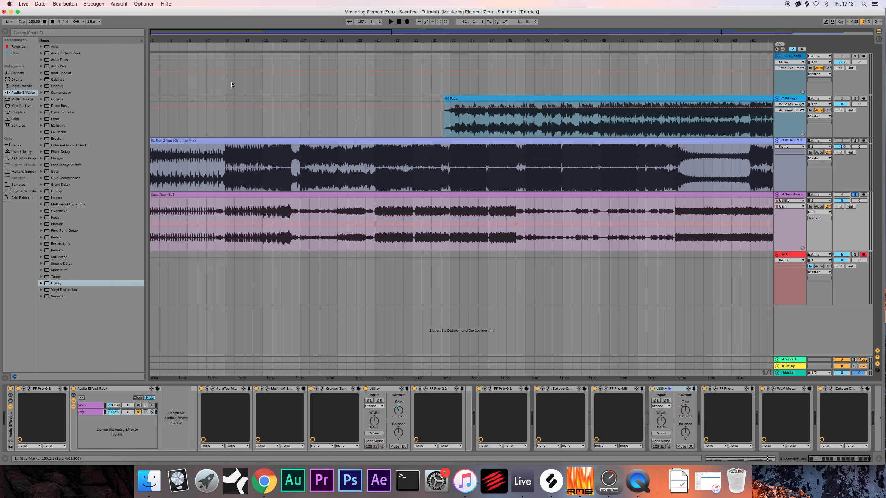
left_click_drag(154, 32, 155, 65)
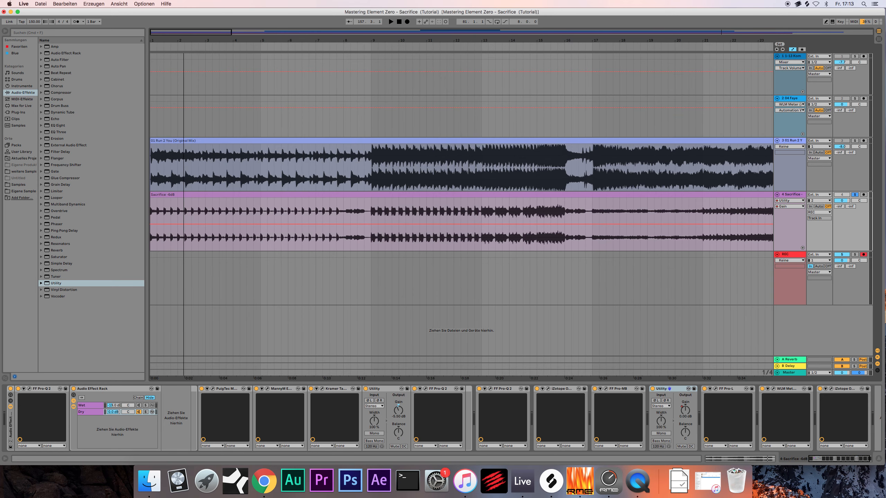
left_click(170, 194)
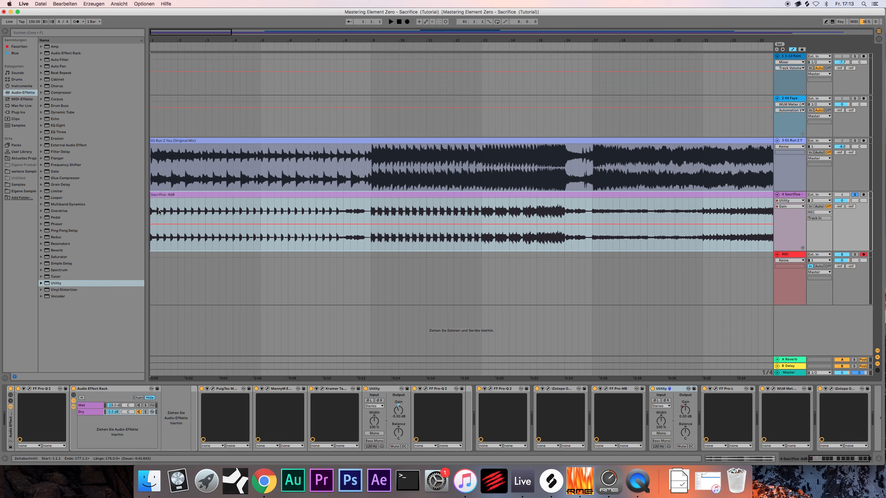
left_click_drag(168, 40, 207, 86)
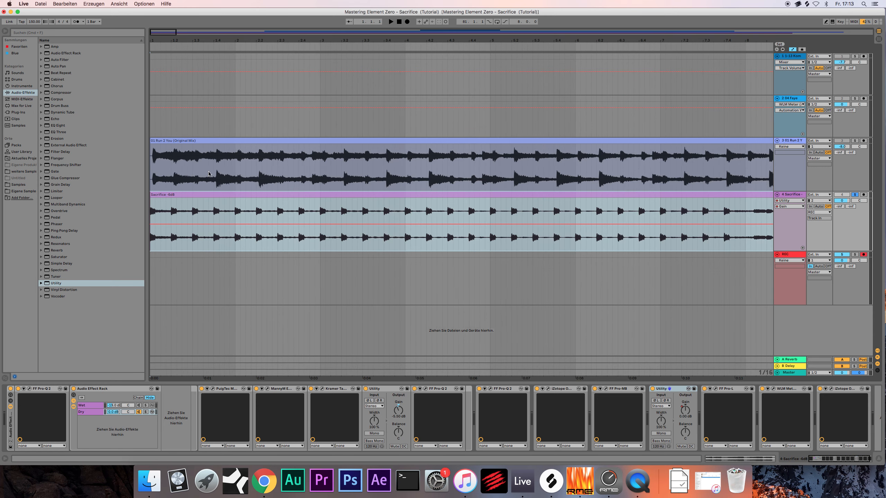
left_click(151, 217)
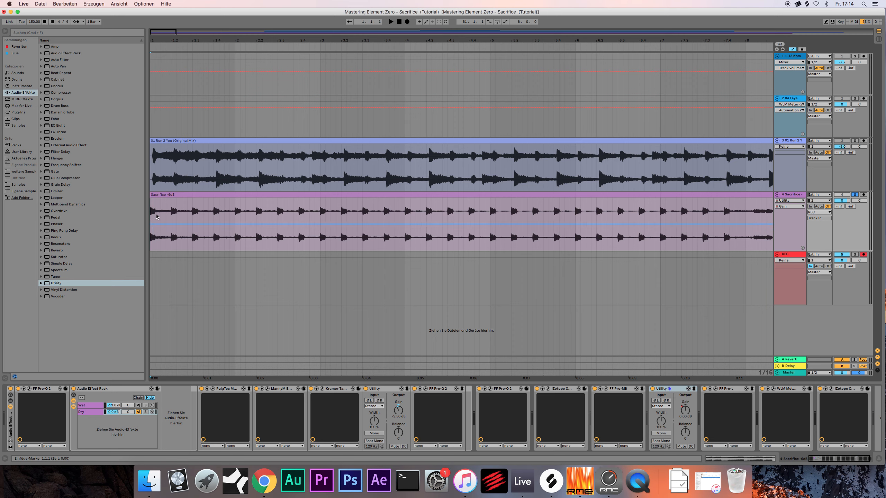
left_click_drag(158, 194, 197, 196)
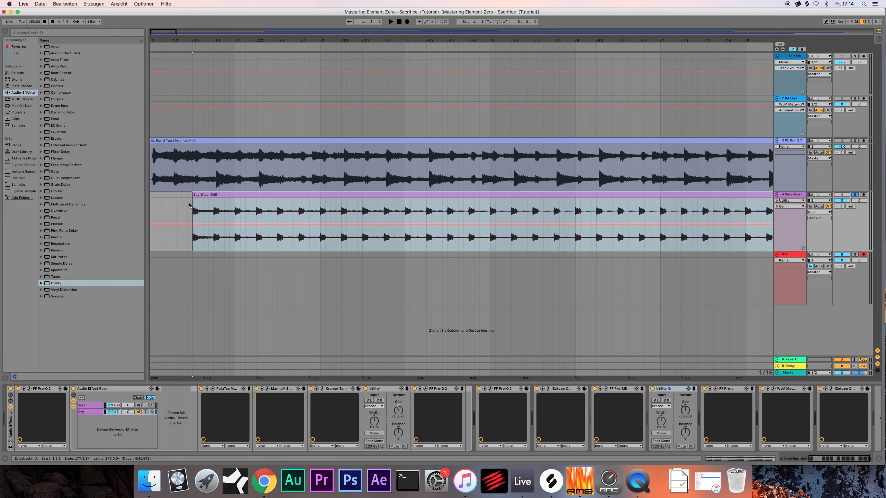
left_click(189, 205)
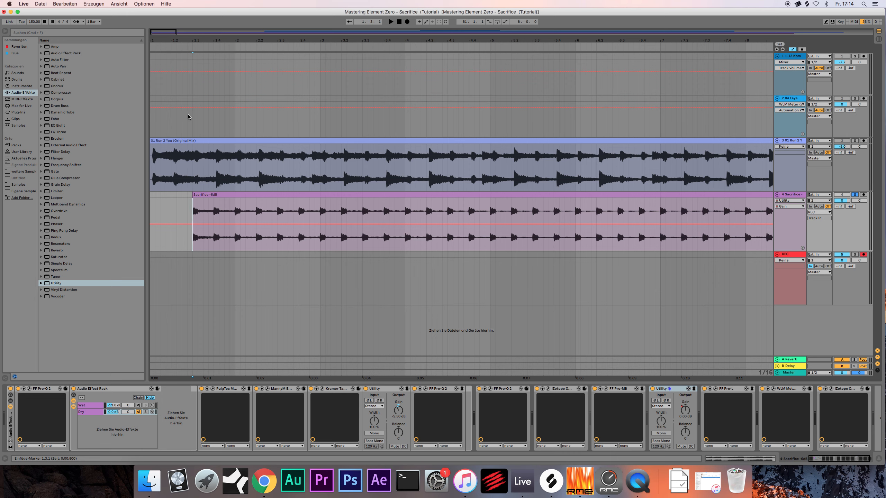
Enlarge the Sacrifice track and ramp its Gain automation down from about bar 21 to just before the drop at bar 25
left_click_drag(170, 40, 170, 35)
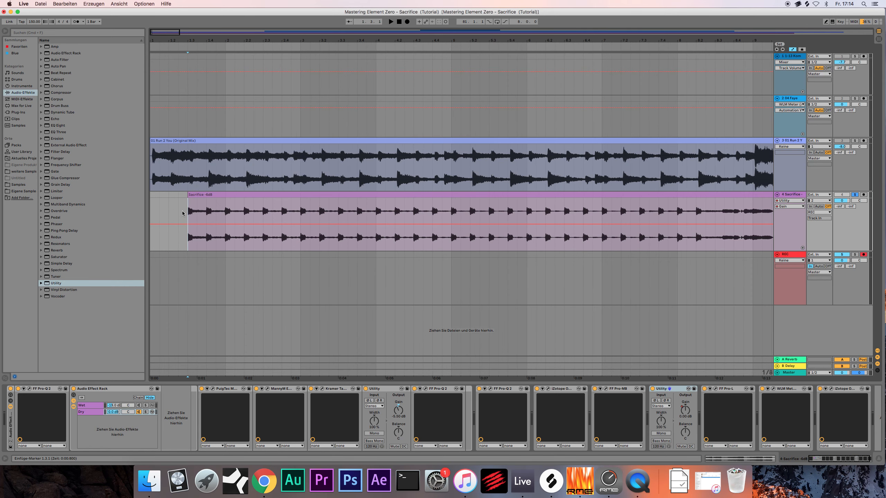
left_click_drag(166, 35, 165, 11)
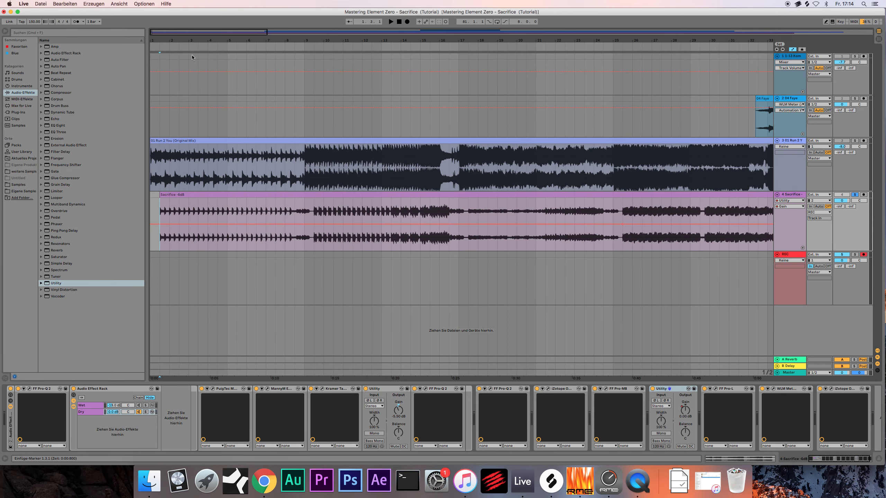
left_click_drag(351, 41, 150, 45)
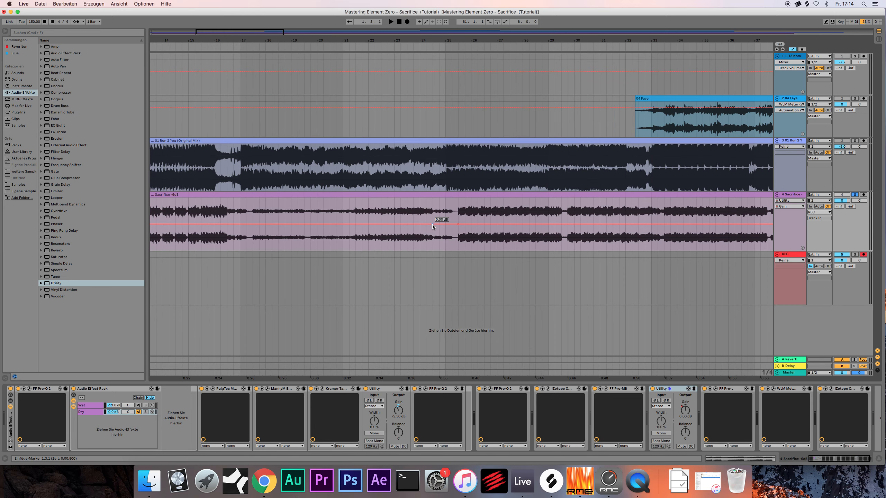
left_click(343, 225)
left_click(413, 226)
left_click_drag(777, 251, 777, 275)
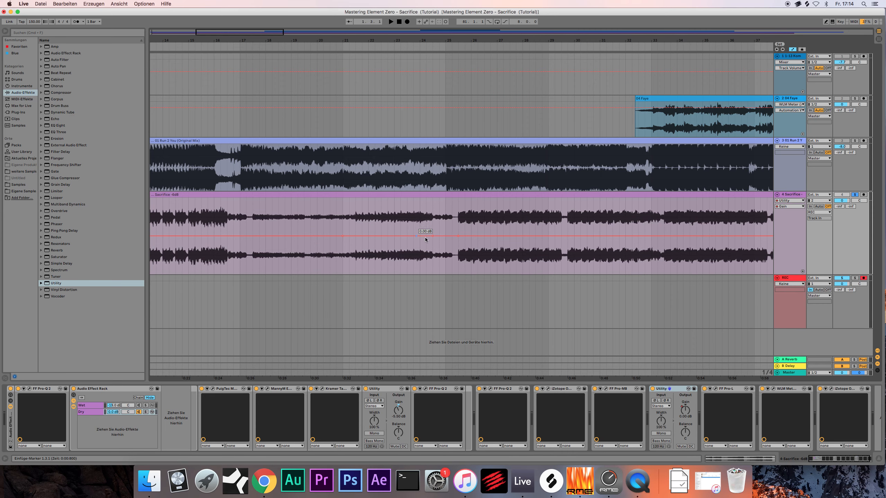
left_click_drag(419, 236, 420, 239)
scroll(462, 215, "right", 10)
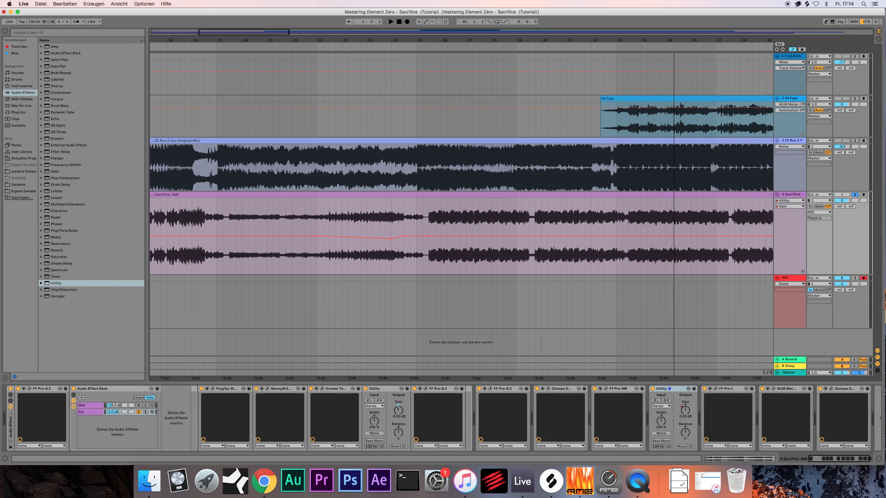
left_click(391, 236)
Lower the Gain automation to about -2.4 dB from the drop at bar 57 and hold it until just before bar 81
left_click_drag(339, 33, 401, 22)
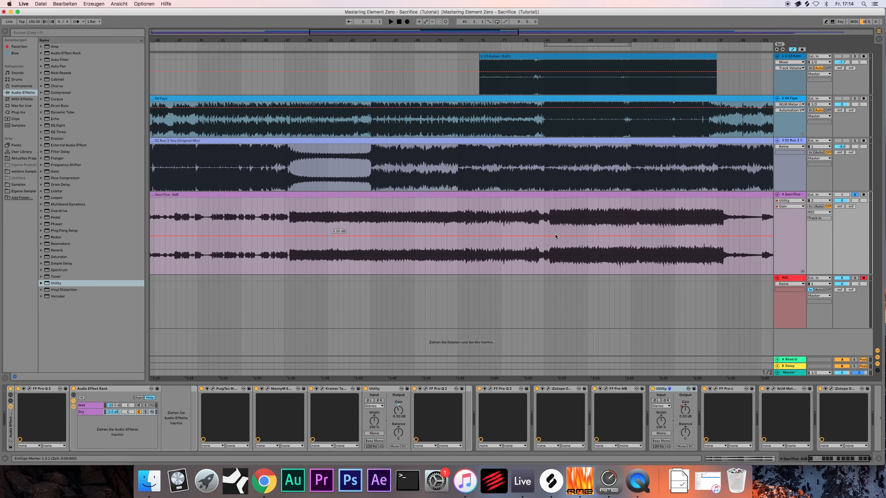
left_click_drag(397, 32, 404, 36)
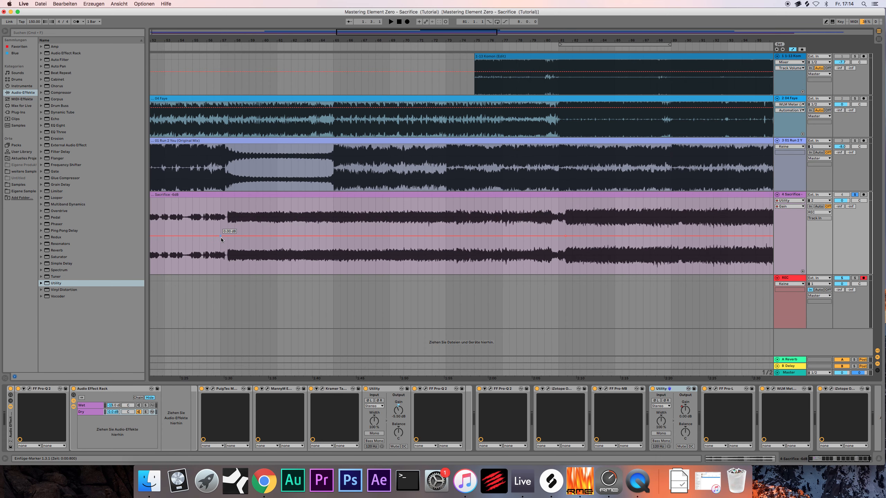
left_click_drag(347, 32, 349, 44)
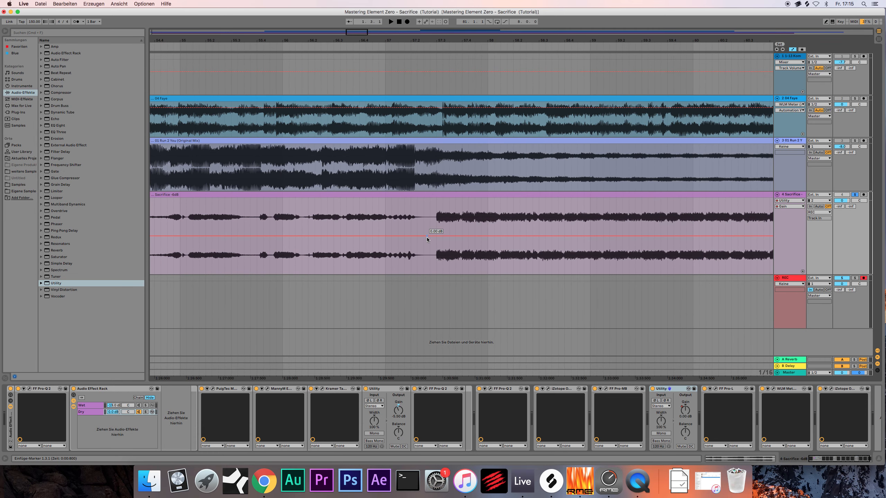
left_click_drag(429, 238, 429, 241)
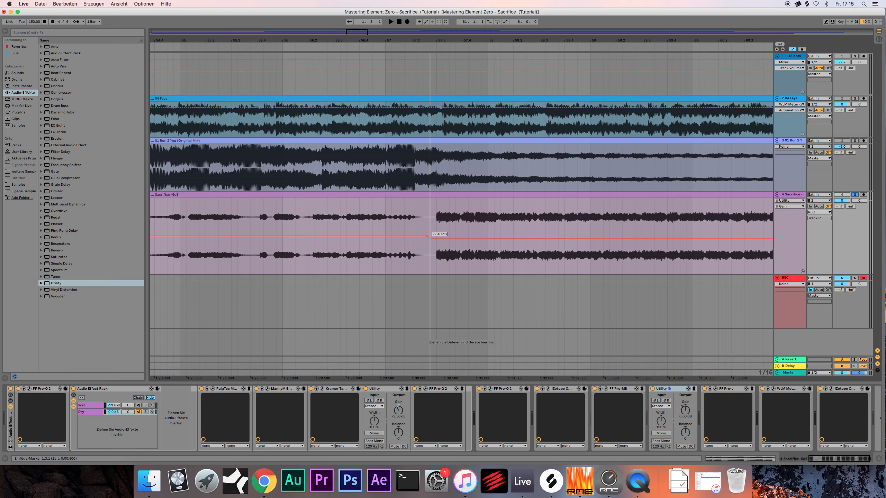
left_click_drag(365, 33, 442, 25)
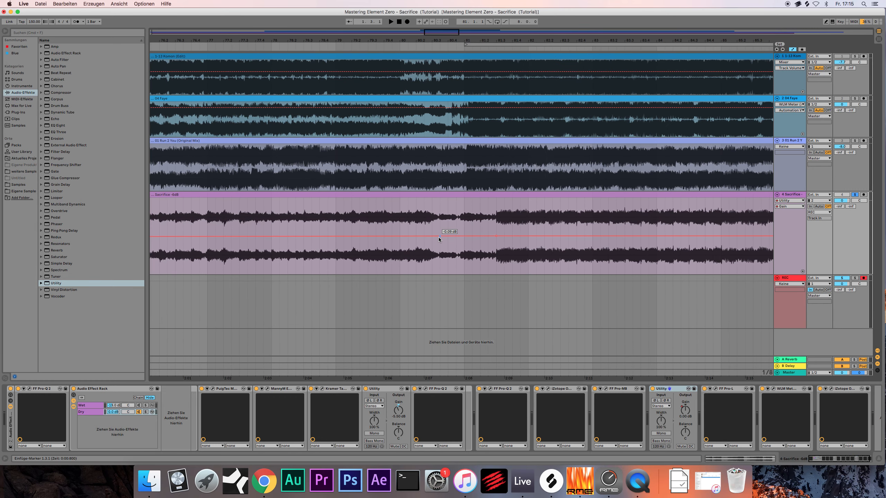
left_click_drag(439, 237, 440, 239)
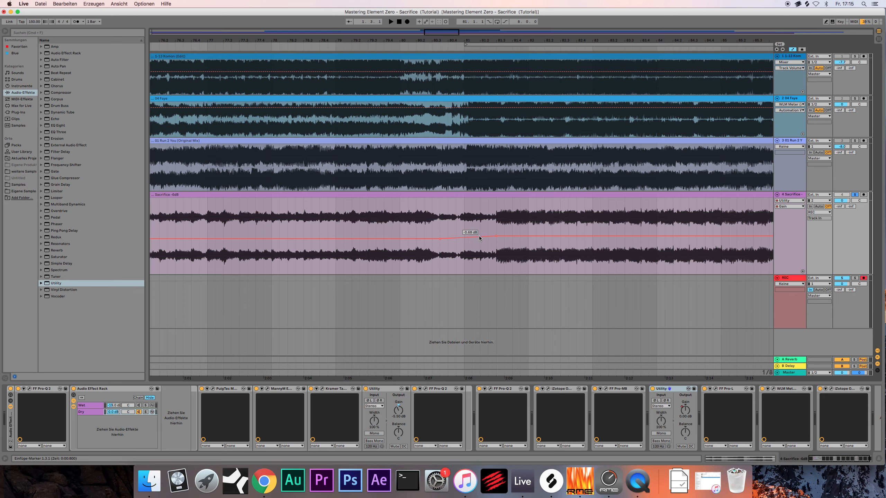
Examine the Sacrifice waveform and its Gain automation from the break at bar 97 to the build-up before bar 129
left_click_drag(432, 32, 527, 43)
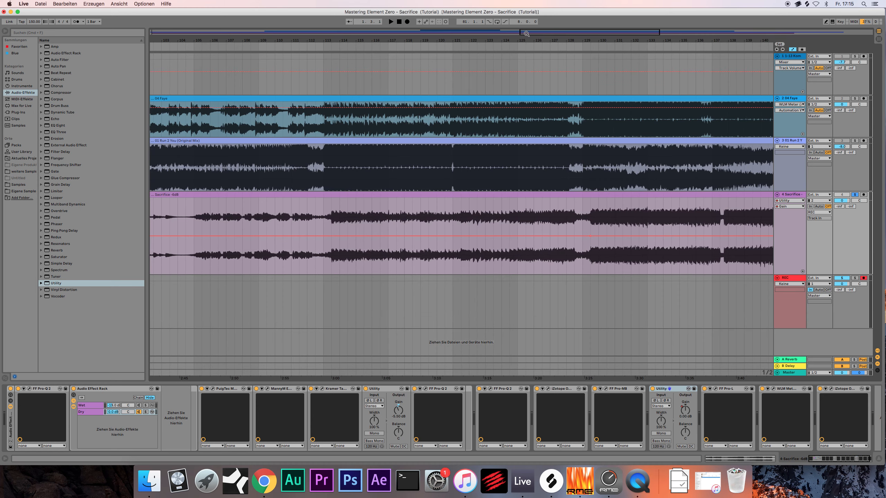
left_click_drag(181, 40, 420, 28)
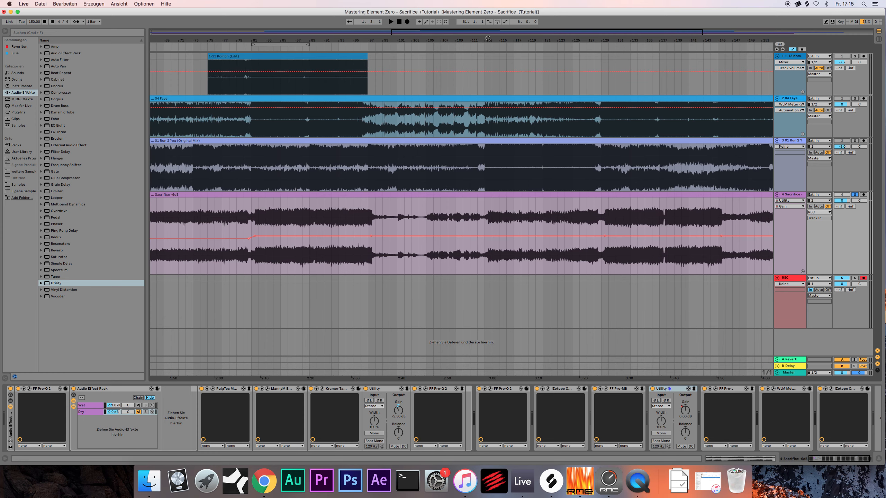
left_click_drag(344, 38, 150, 94)
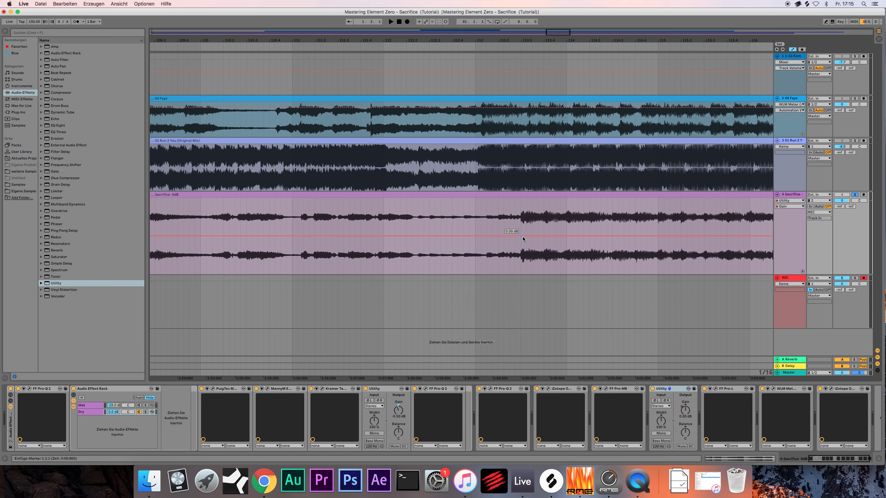
left_click_drag(481, 45, 482, 29)
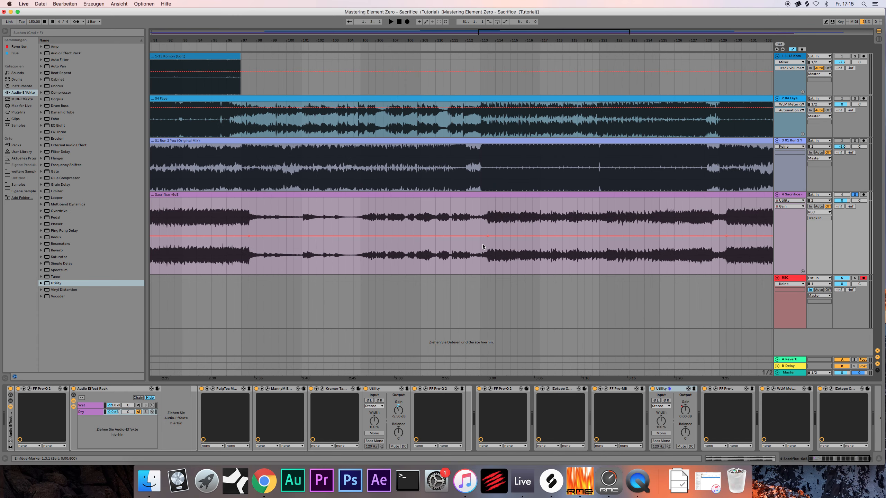
mouse_move(487, 236)
scroll(488, 239, "right", 10)
scroll(549, 232, "up", 5)
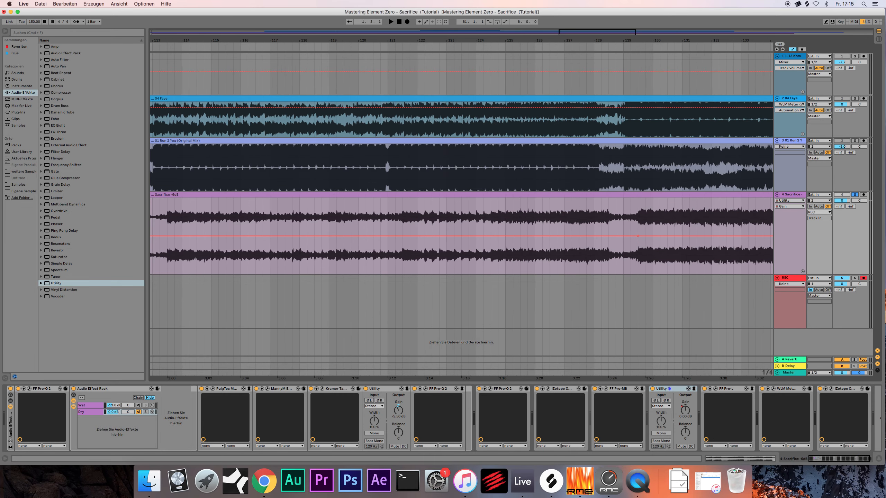
mouse_move(551, 237)
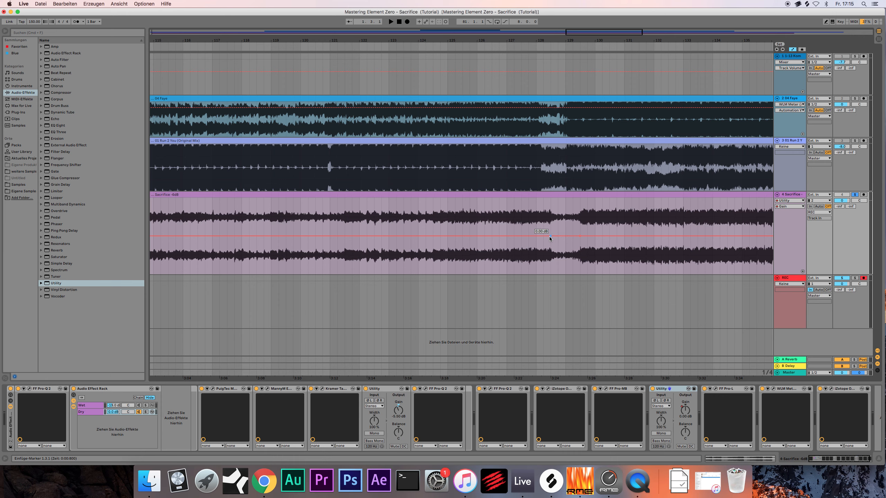
Set Gain automation breakpoints around bars 122 and 128 on the Sacrifice track, and lower the one just before the bar 129 drop
left_click(550, 237)
left_click(359, 241)
left_click(448, 237)
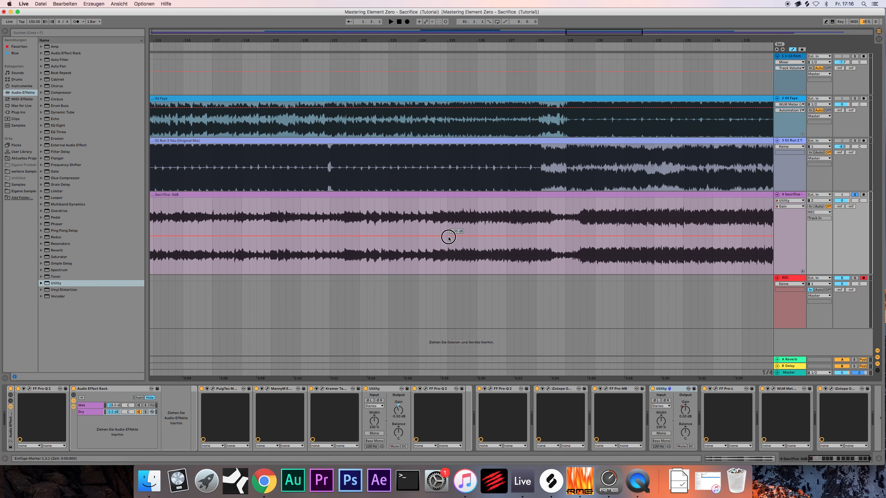
left_click(360, 237)
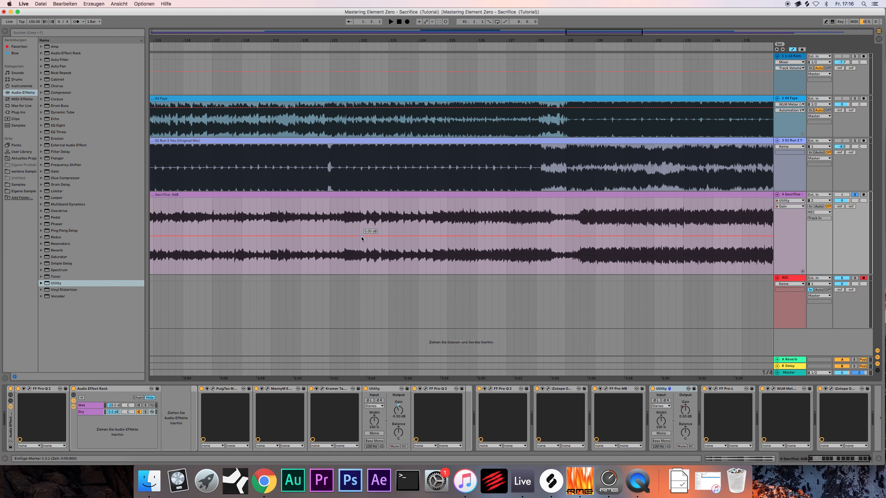
left_click(552, 238)
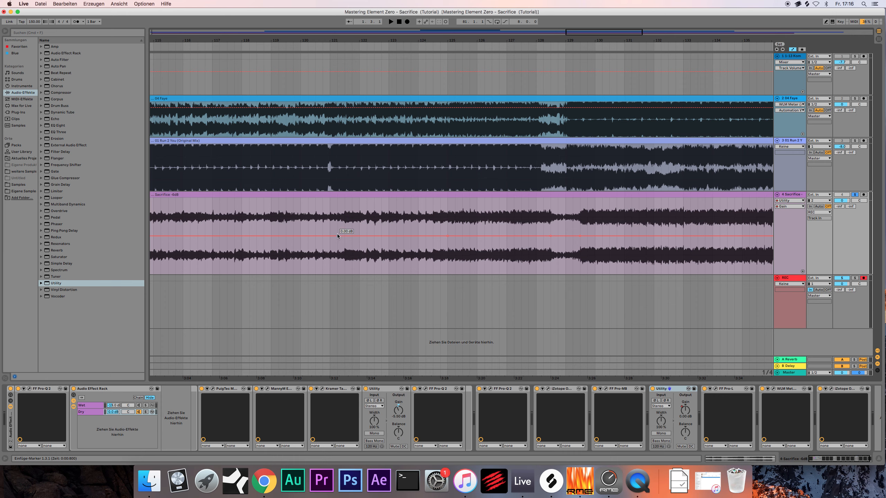
left_click(359, 237)
left_click_drag(551, 237, 551, 239)
Add Gain automation breakpoints around bars 149 and 152 on the Sacrifice track, lowering the one just before the bar 153 drop
left_click_drag(599, 32, 678, 22)
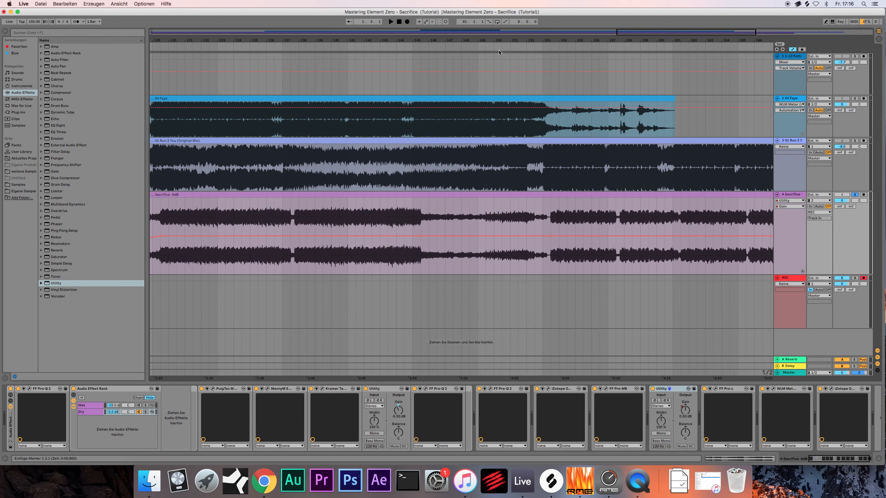
left_click_drag(651, 33, 687, 60)
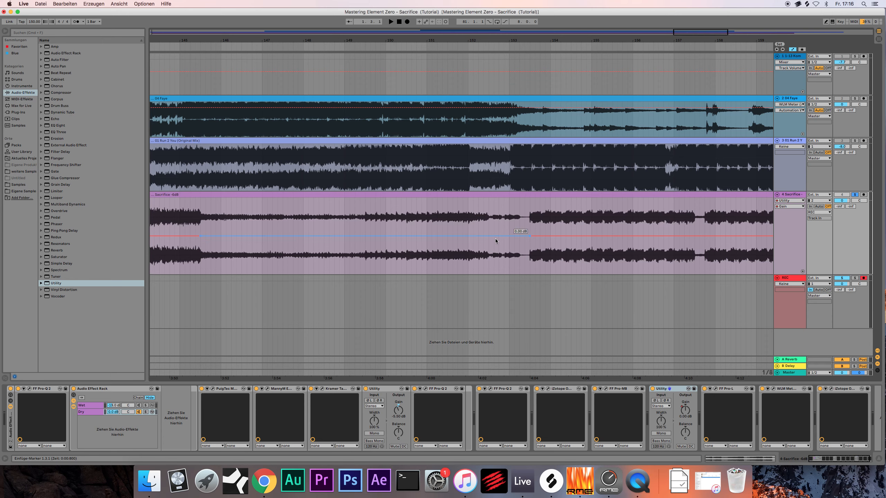
left_click(365, 236)
left_click_drag(490, 236, 489, 237)
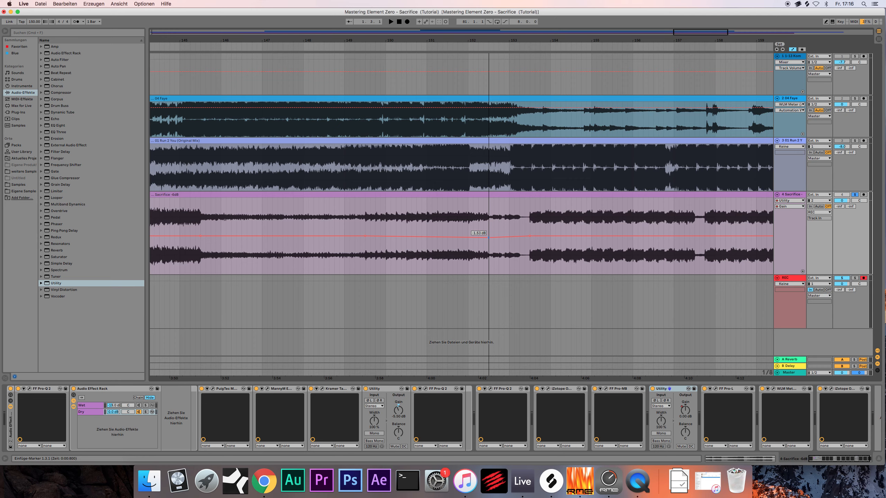
left_click_drag(489, 238, 489, 238)
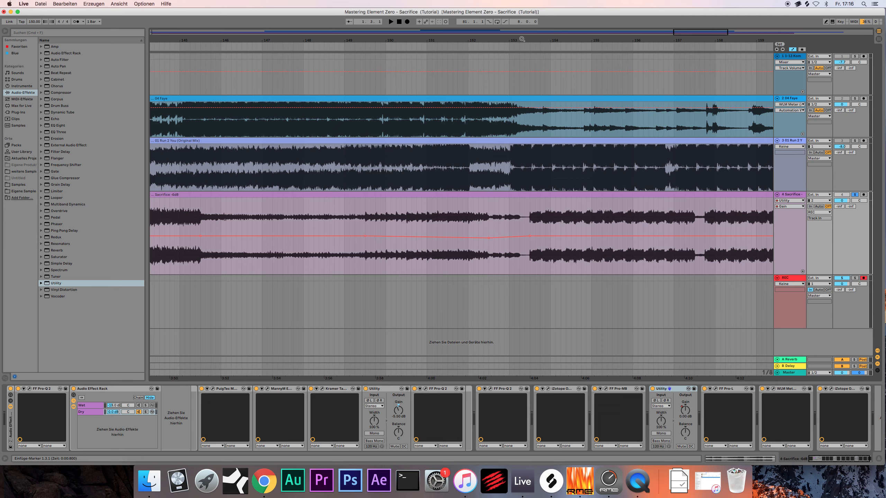
Record the mastered Sacrifice output onto the REC track from bar 71 to about bar 101
mouse_move(364, 41)
left_mouse_down()
mouse_move(365, 10)
mouse_move(774, 6)
mouse_move(567, 1)
left_mouse_up()
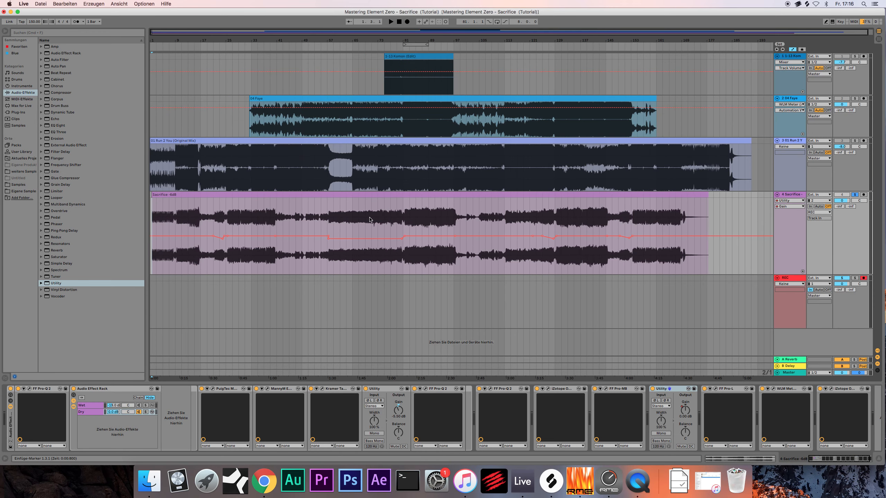
left_click(377, 251)
left_click(371, 252)
left_click(530, 247)
left_click(371, 229)
left_click(370, 300)
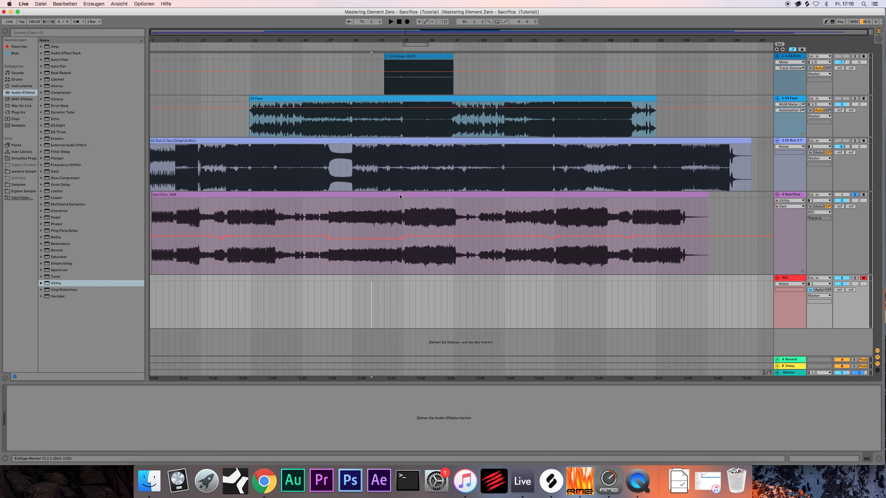
left_click(407, 22)
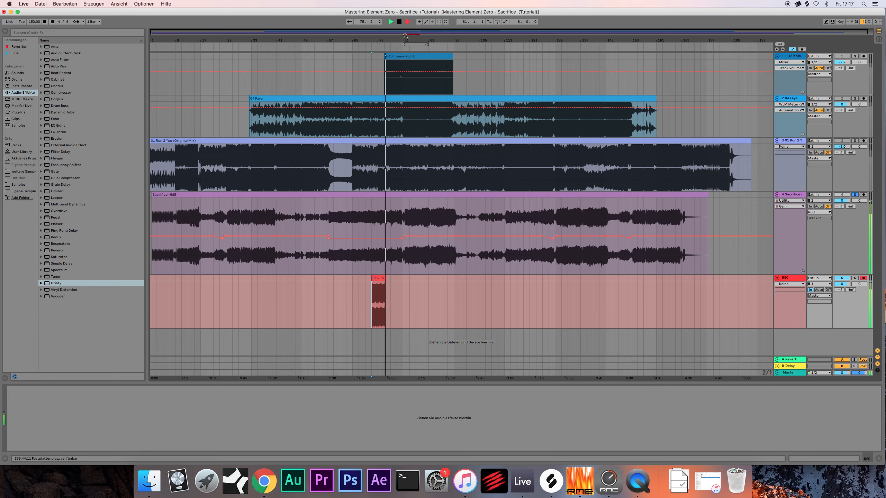
key("plus")
left_click_drag(404, 34, 409, 33)
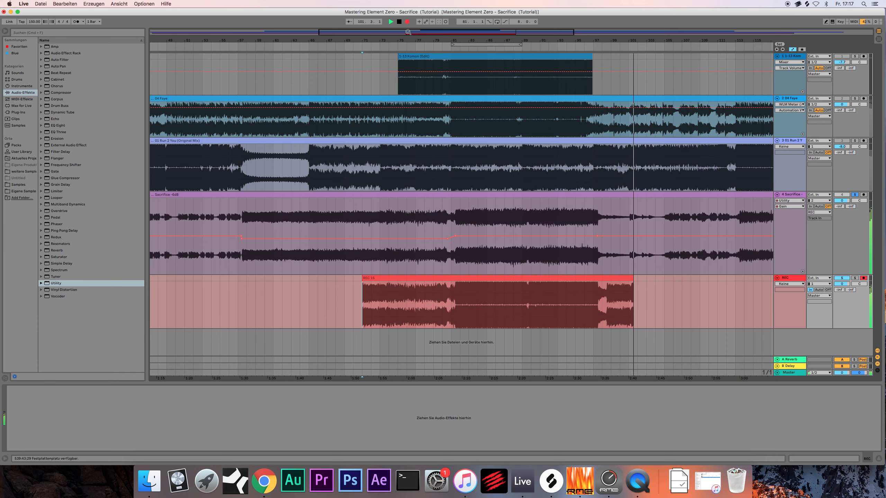
key("space")
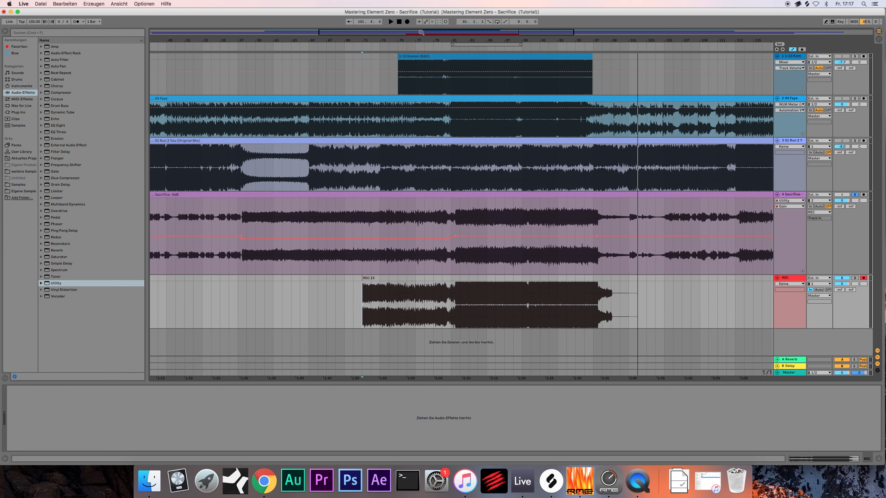
Examine the recorded REC waveform around the bar 81 drop and the following break, comparing it with the Sacrifice and reference tracks
mouse_move(421, 33)
left_mouse_down()
mouse_move(421, 61)
mouse_move(421, 36)
left_mouse_up()
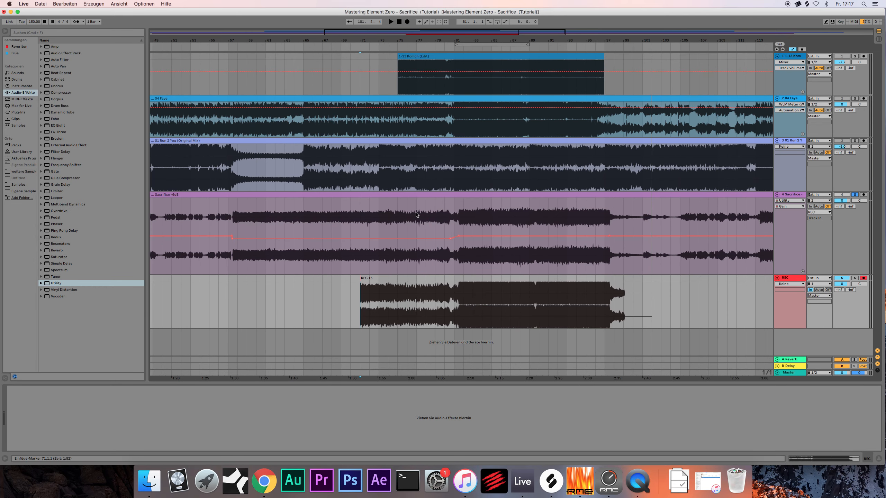
left_click(458, 305)
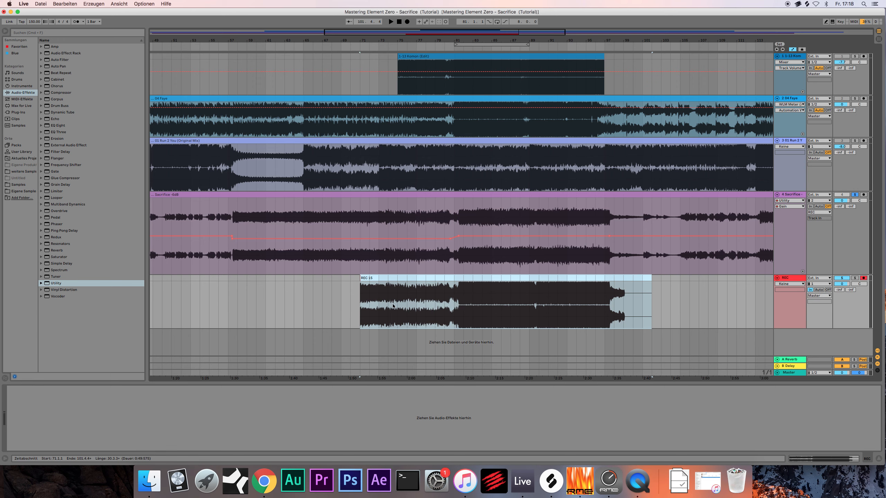
left_click(399, 300)
left_click_drag(447, 39, 435, 72)
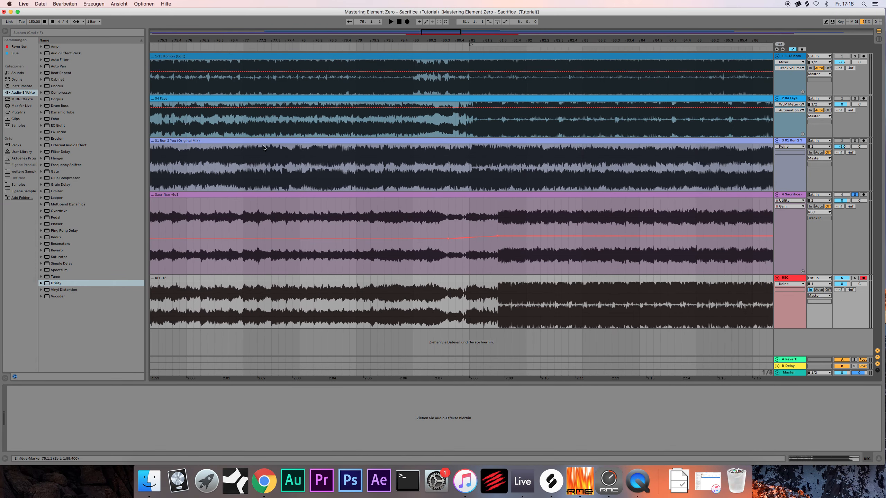
left_click_drag(433, 32, 448, 98)
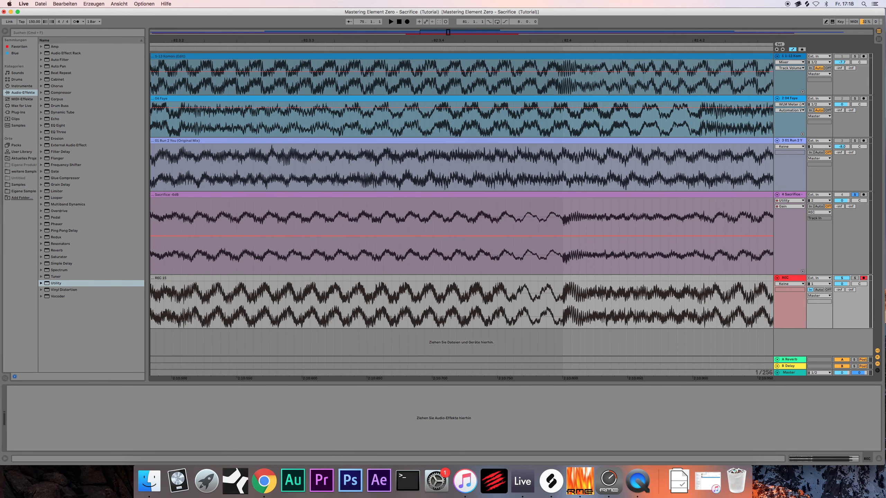
mouse_move(448, 98)
left_mouse_down()
mouse_move(454, 89)
mouse_move(306, 101)
mouse_move(305, 59)
mouse_move(532, 60)
mouse_move(532, 52)
left_mouse_up()
left_click(466, 279)
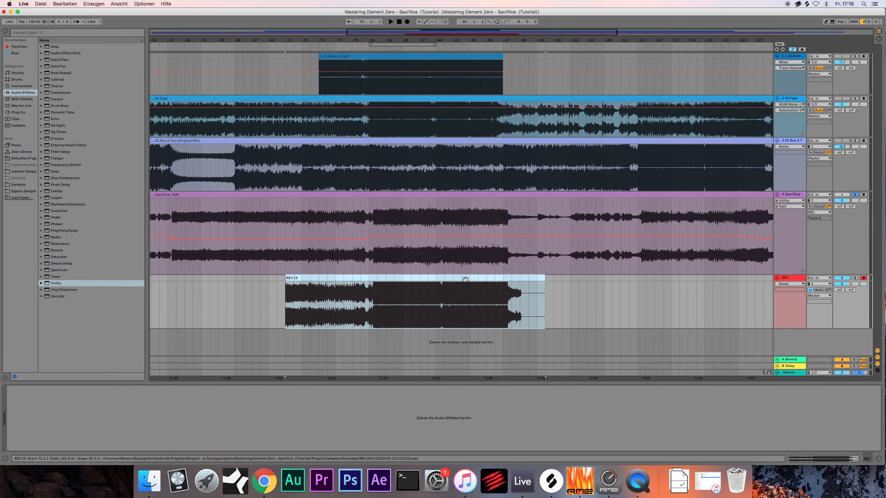
mouse_move(484, 33)
left_mouse_down()
mouse_move(484, 84)
mouse_move(484, 24)
left_mouse_up()
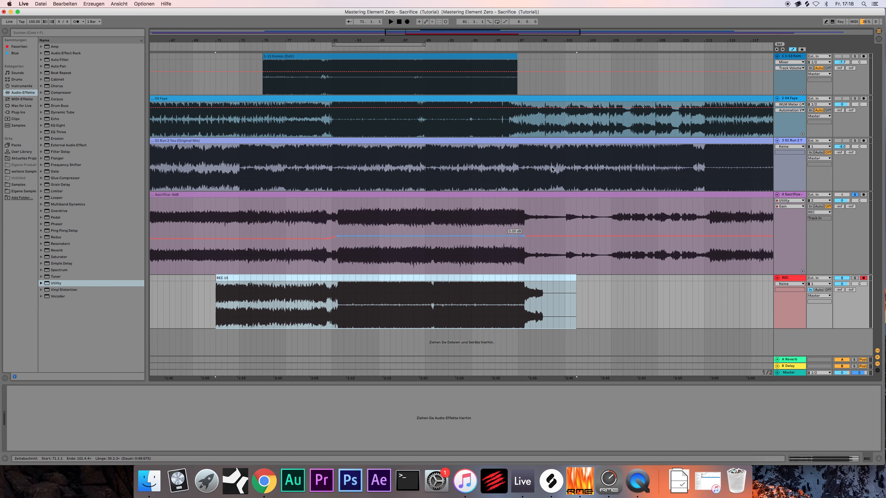
left_click_drag(457, 36, 456, 32)
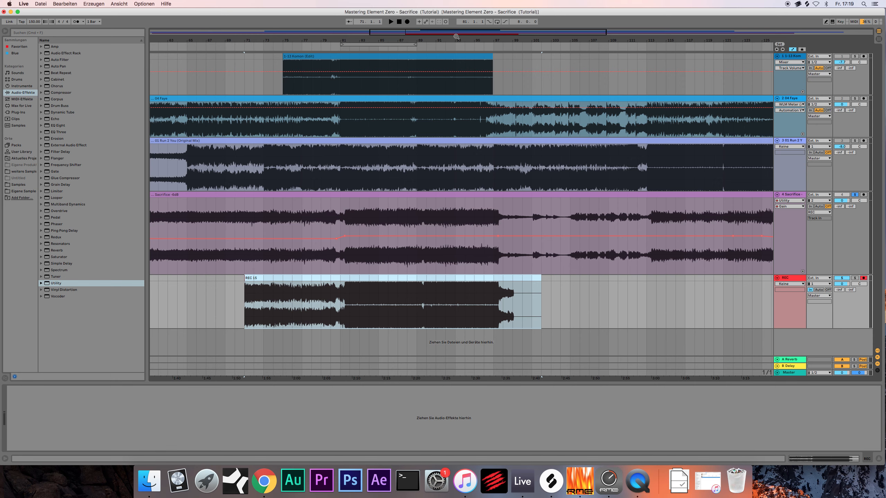
right_click(640, 481)
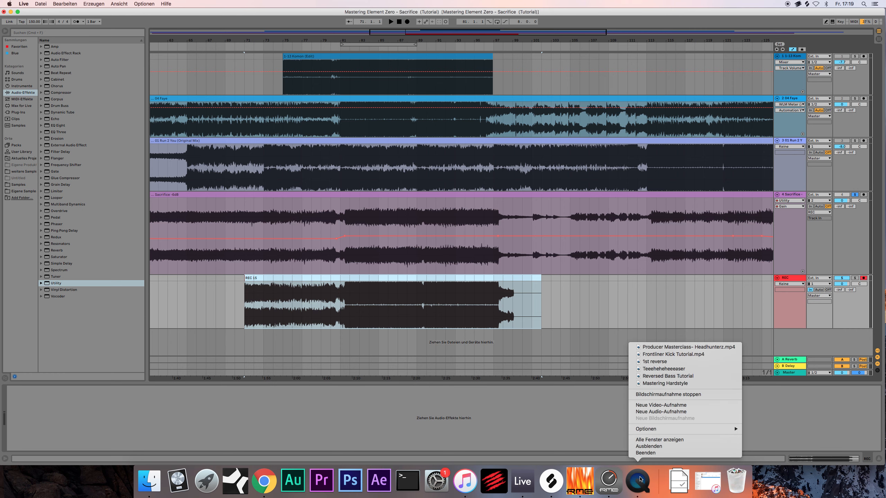
left_click(596, 436)
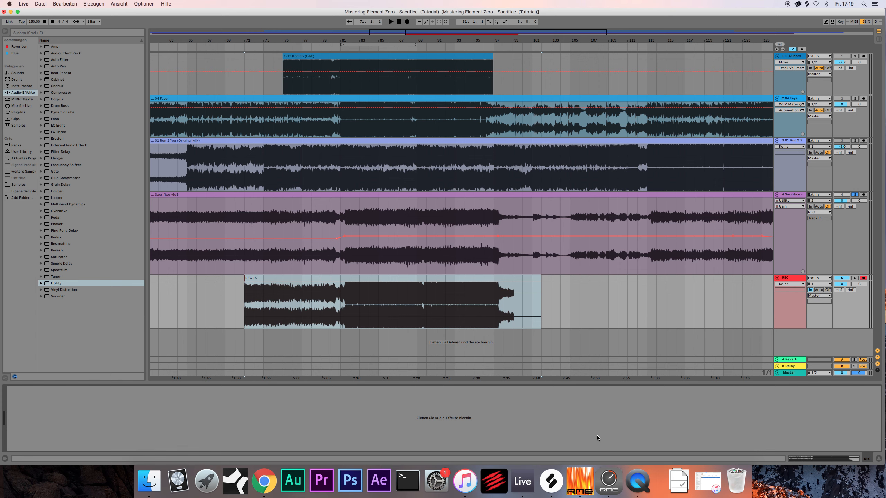